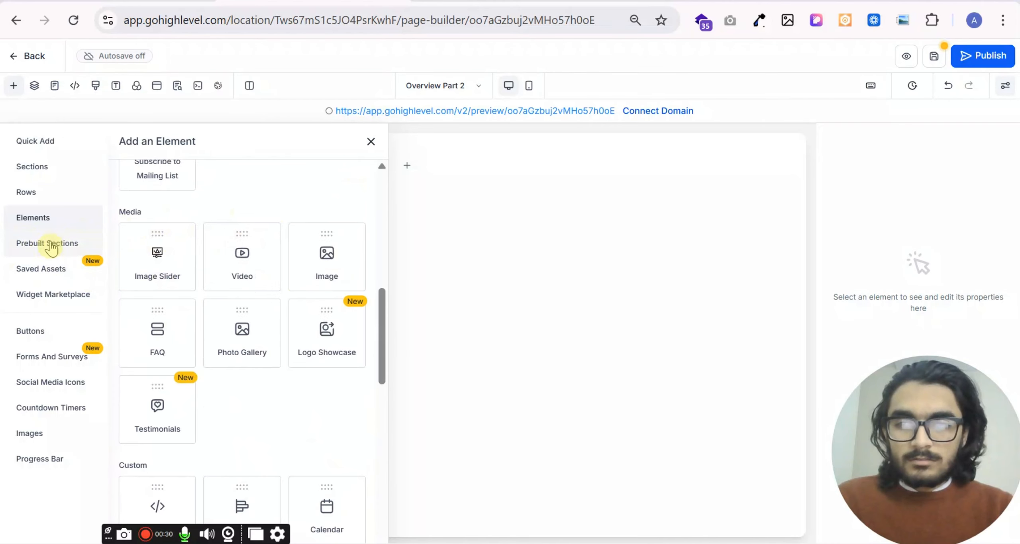
- Add the prebuilt About section "about 01" to the blank page
click(47, 244)
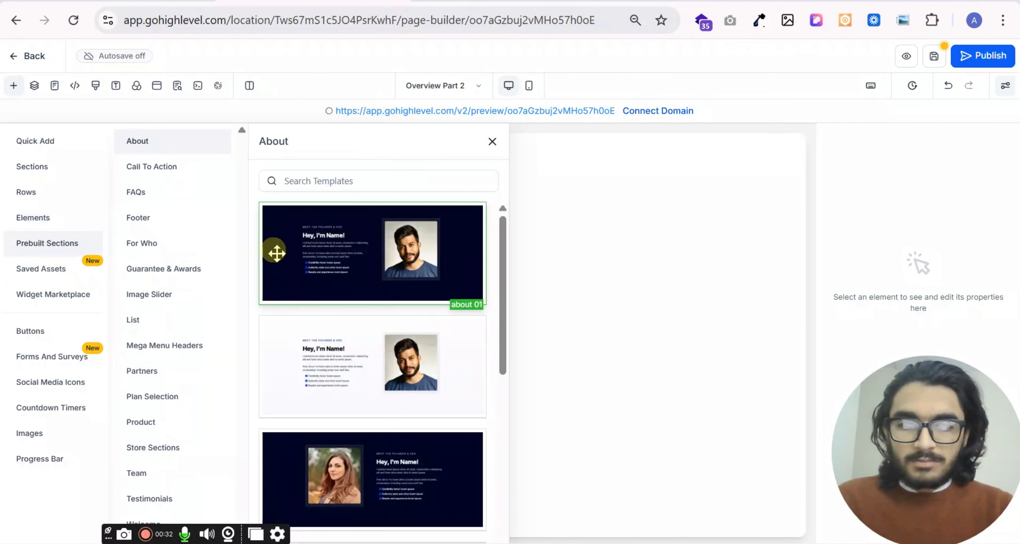
scroll(380, 246, down, 3)
scroll(395, 375, down, 6)
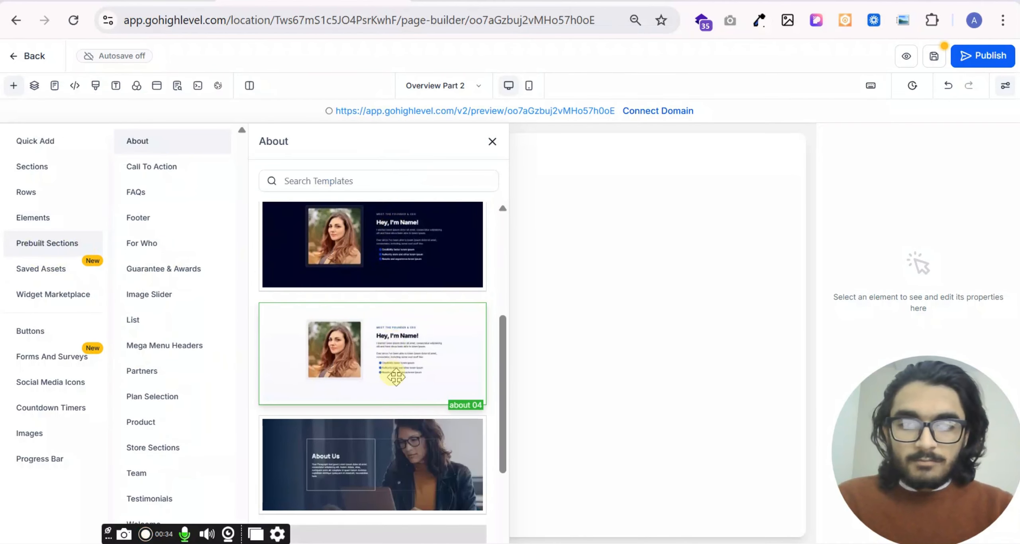
scroll(387, 381, up, 9)
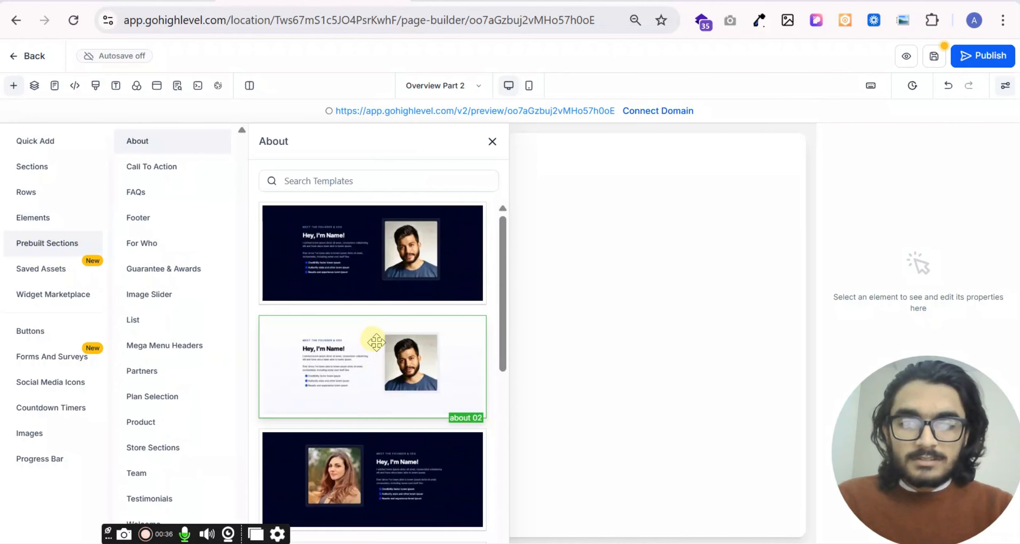
drag(375, 267, 623, 272)
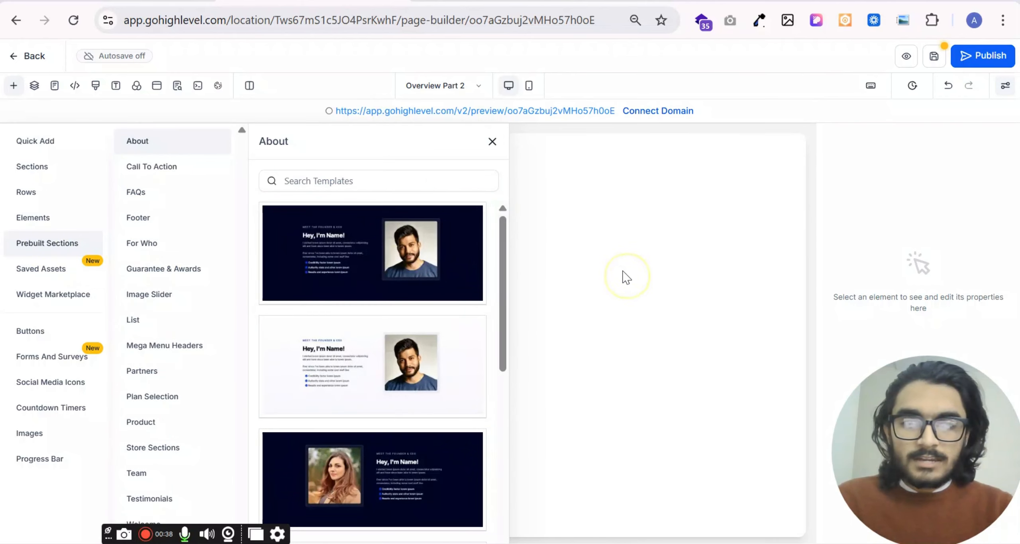
click(493, 141)
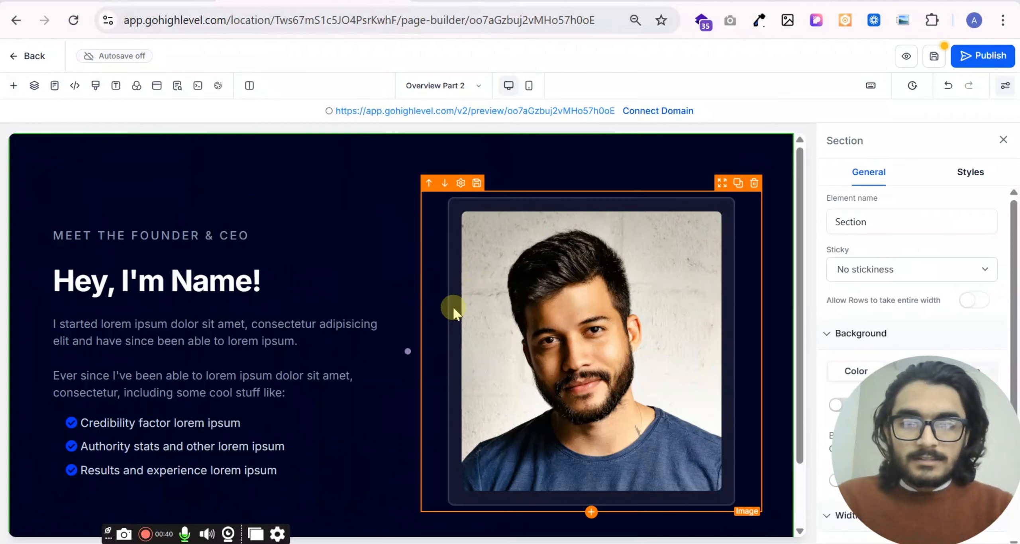
- Select the portrait image in the About section to view its general settings
click(547, 291)
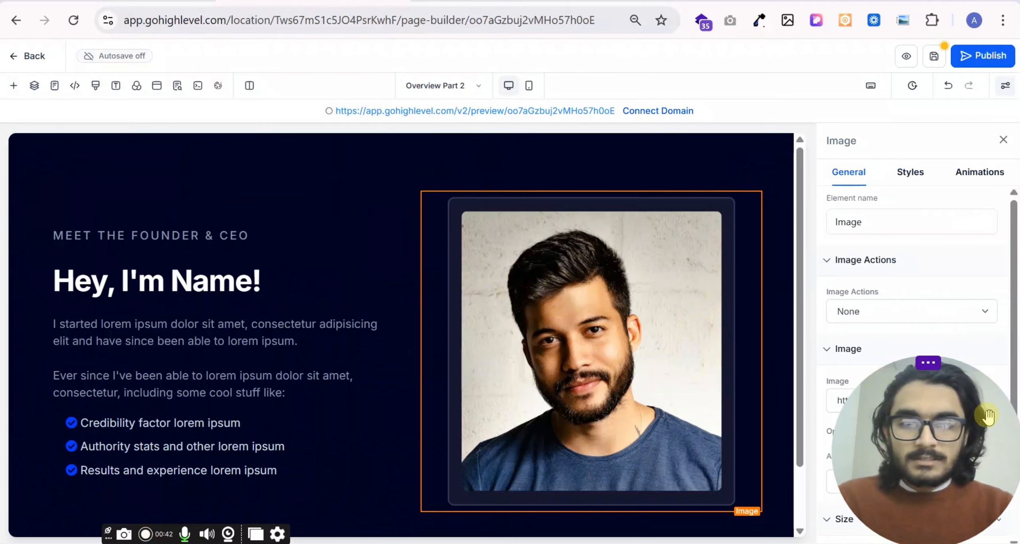
drag(929, 476, 100, 476)
scroll(406, 280, down, 2)
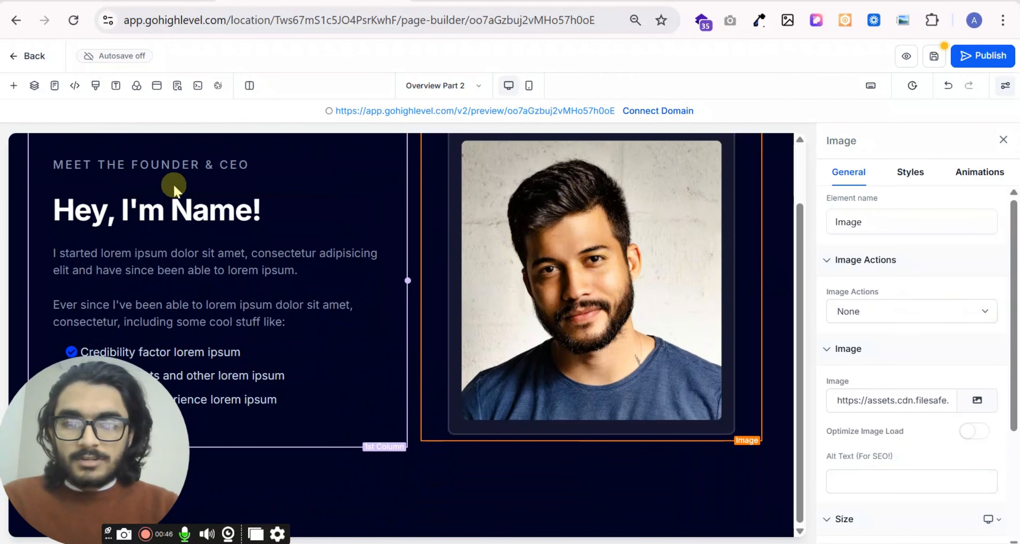
- Browse the prebuilt About section templates
click(13, 85)
scroll(375, 284, down, 8)
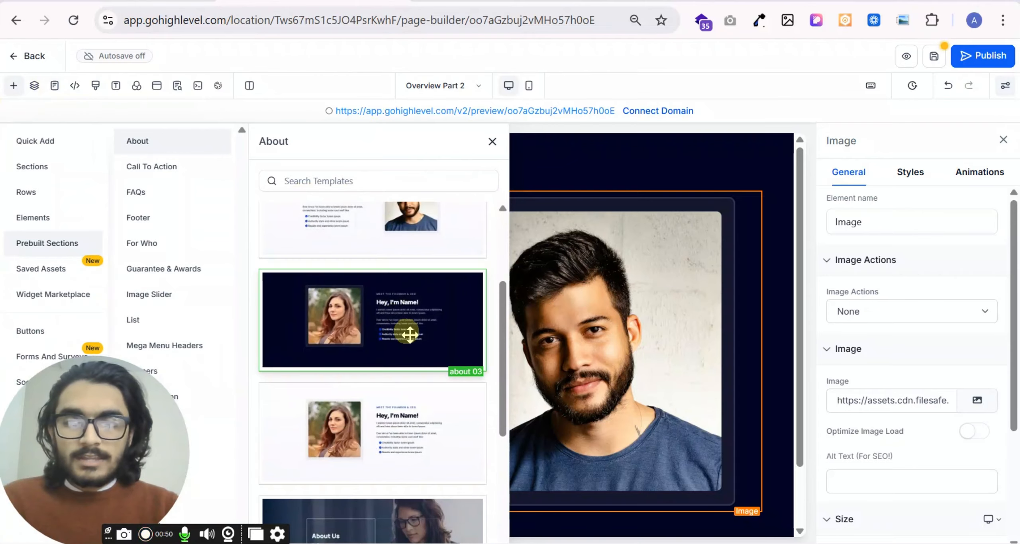
scroll(394, 412, down, 3)
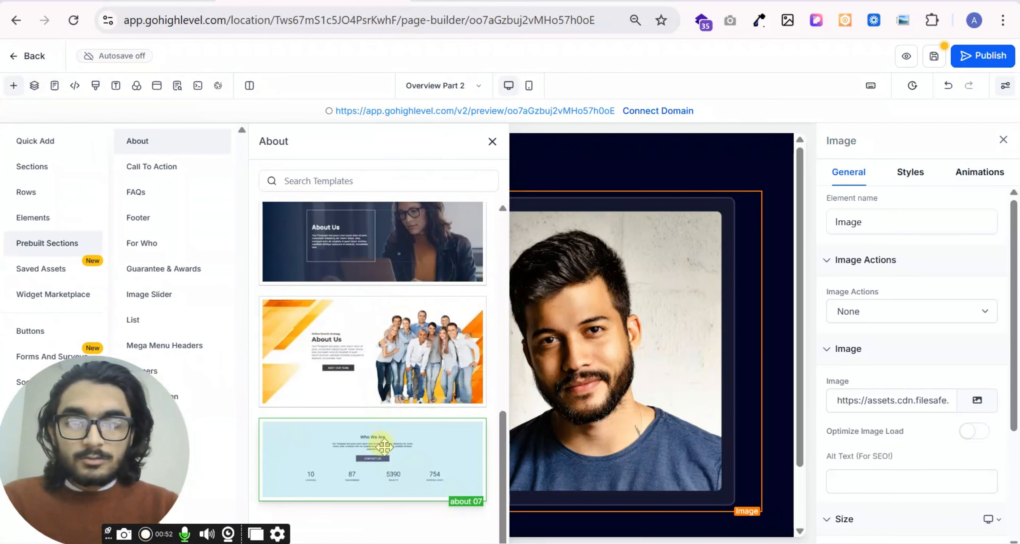
scroll(379, 379, up, 8)
scroll(377, 362, up, 2)
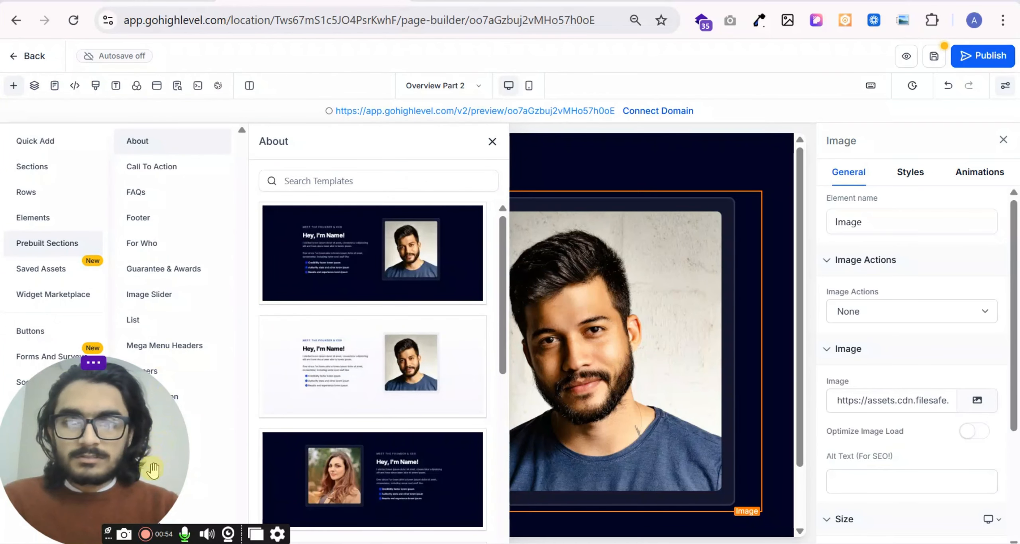
drag(152, 467, 976, 475)
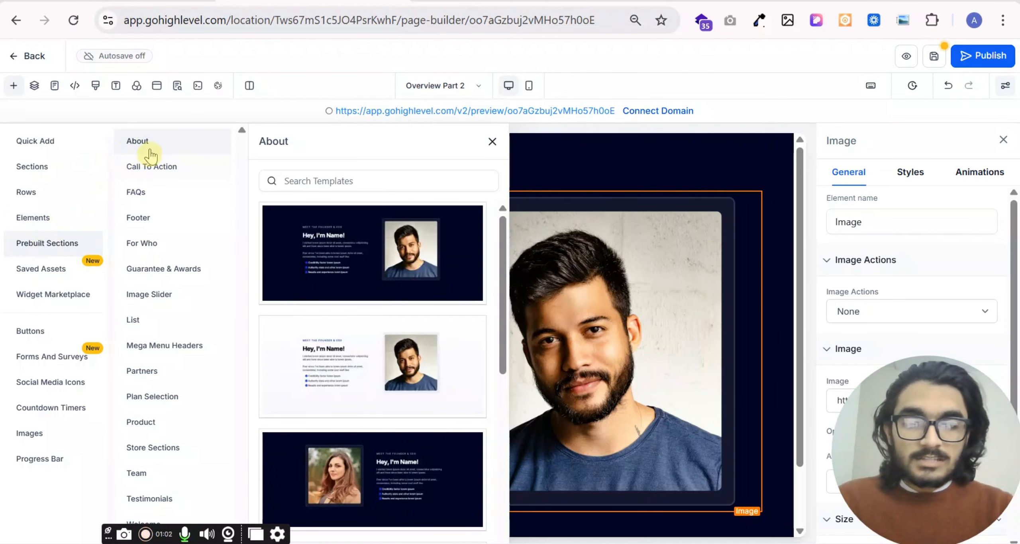
scroll(360, 399, down, 6)
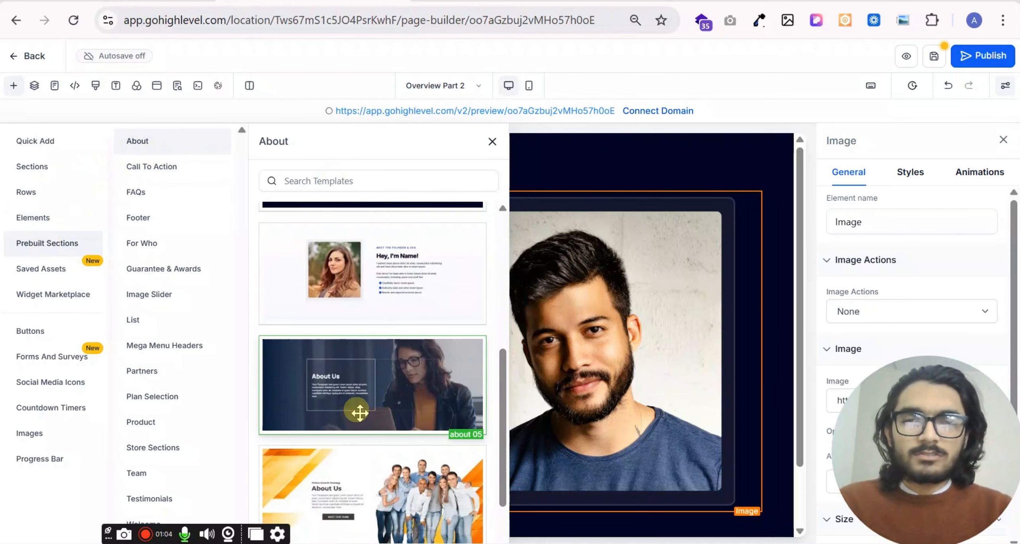
- Add the prebuilt Call To Action section "action 02" below the About section
click(148, 167)
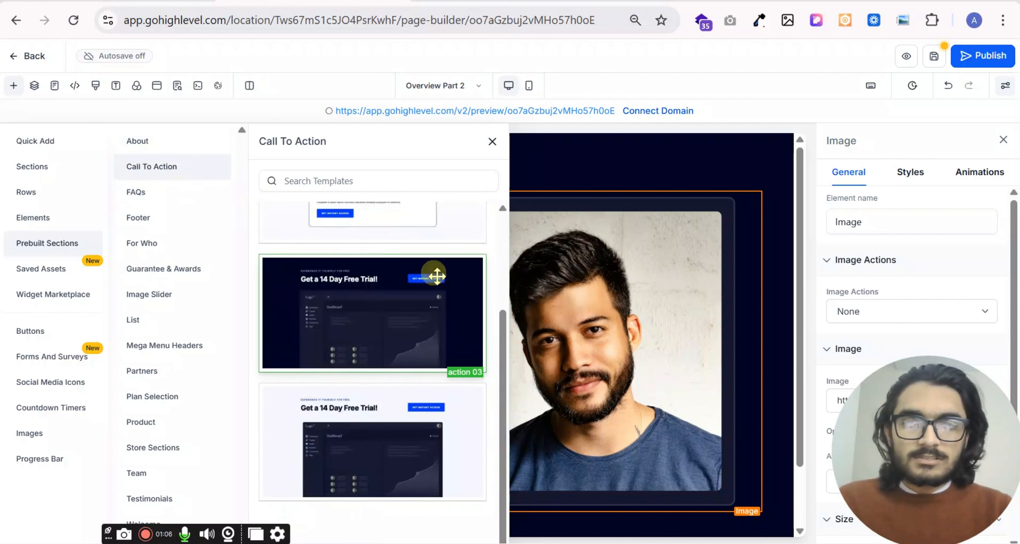
scroll(433, 271, up, 3)
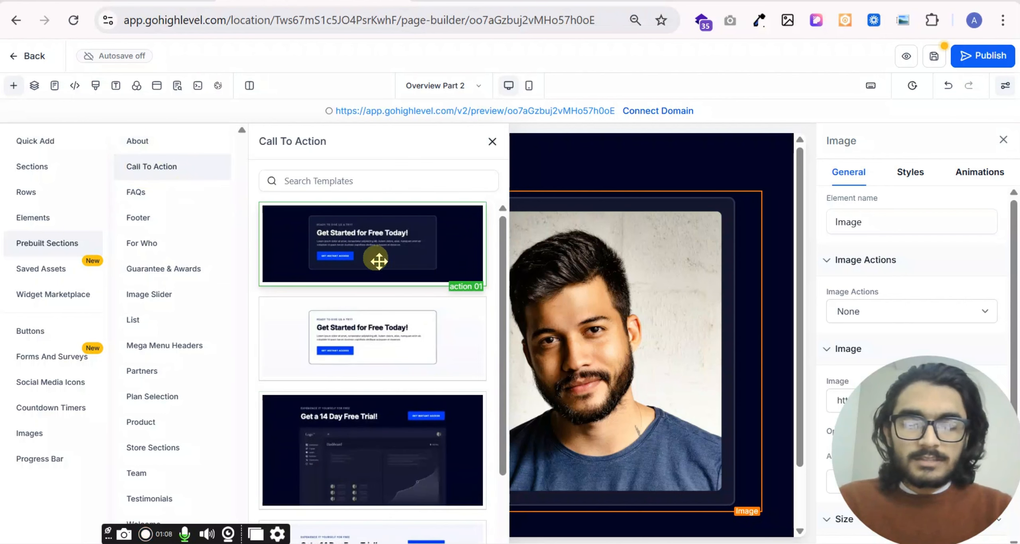
scroll(380, 293, down, 3)
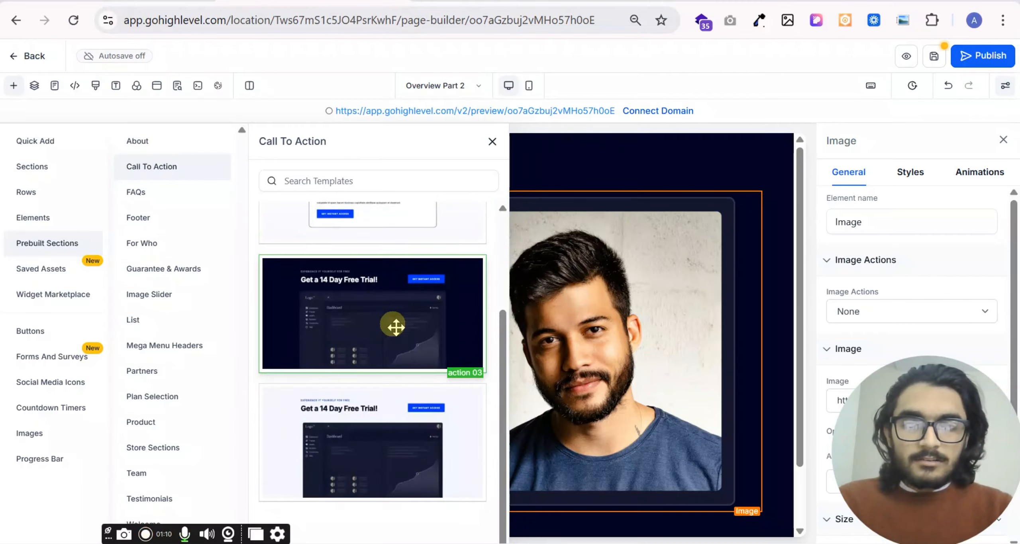
scroll(398, 303, up, 3)
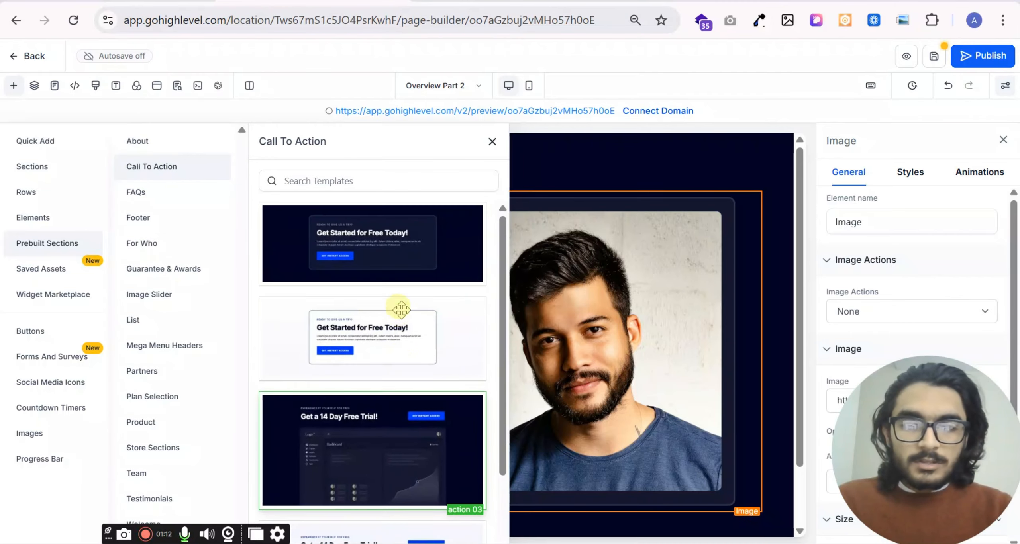
drag(508, 397, 627, 522)
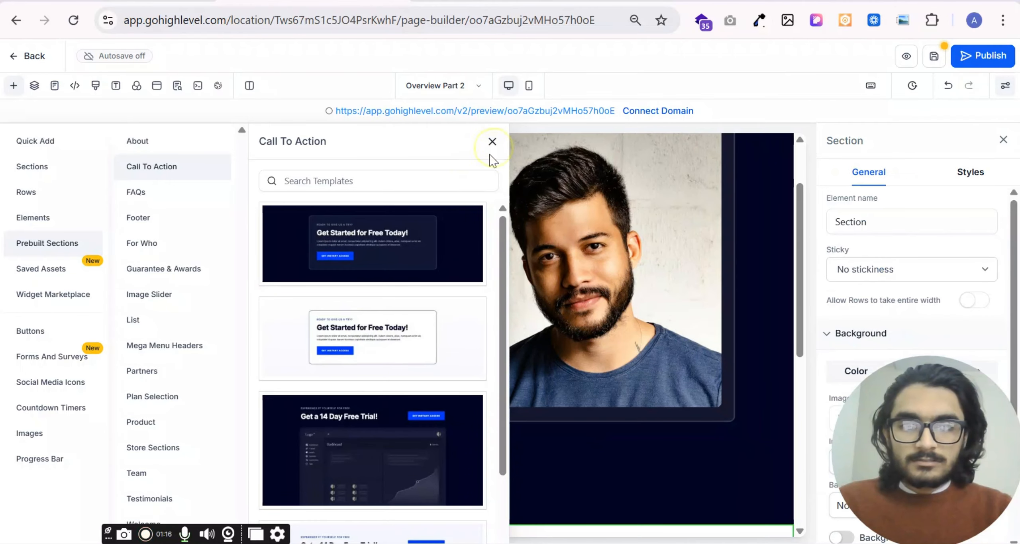
click(492, 142)
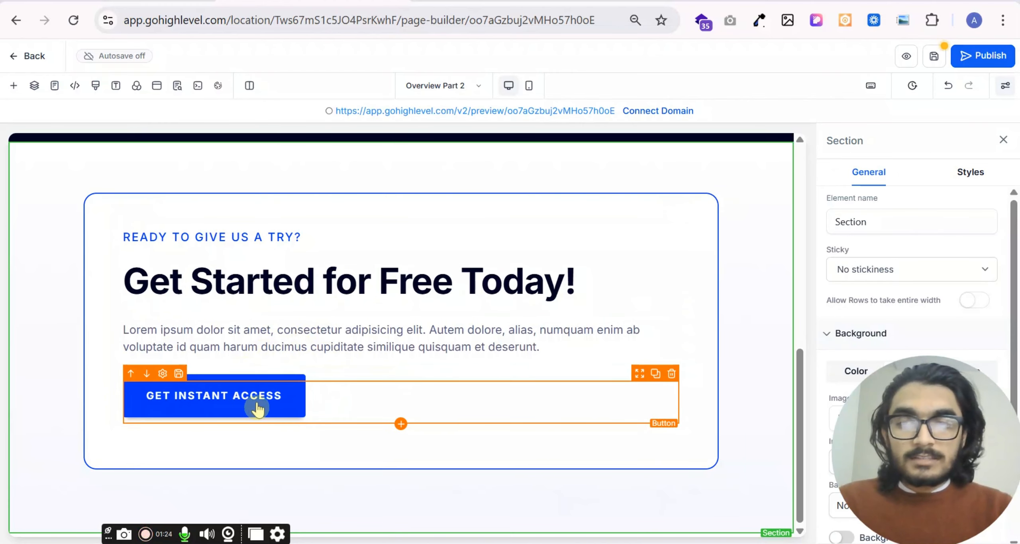
- Select the Get Instant Access button and review its general, style and animation settings
click(325, 404)
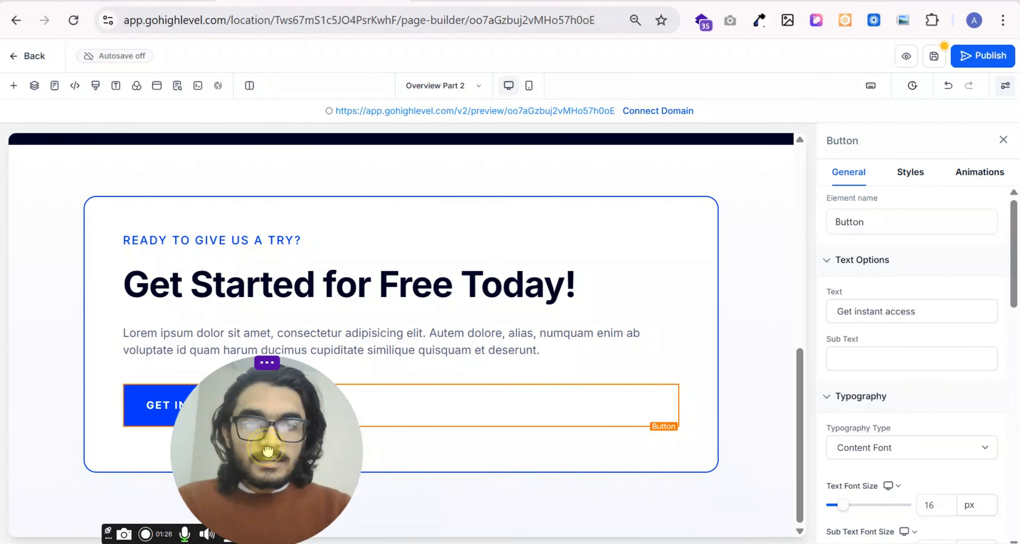
scroll(918, 321, down, 4)
scroll(904, 293, up, 5)
scroll(913, 378, down, 10)
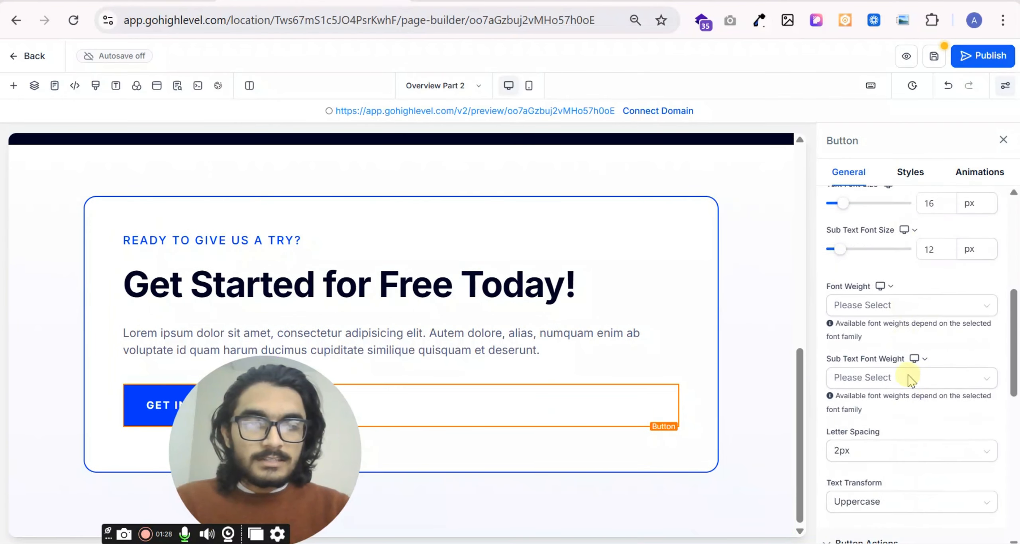
click(911, 173)
scroll(922, 290, down, 5)
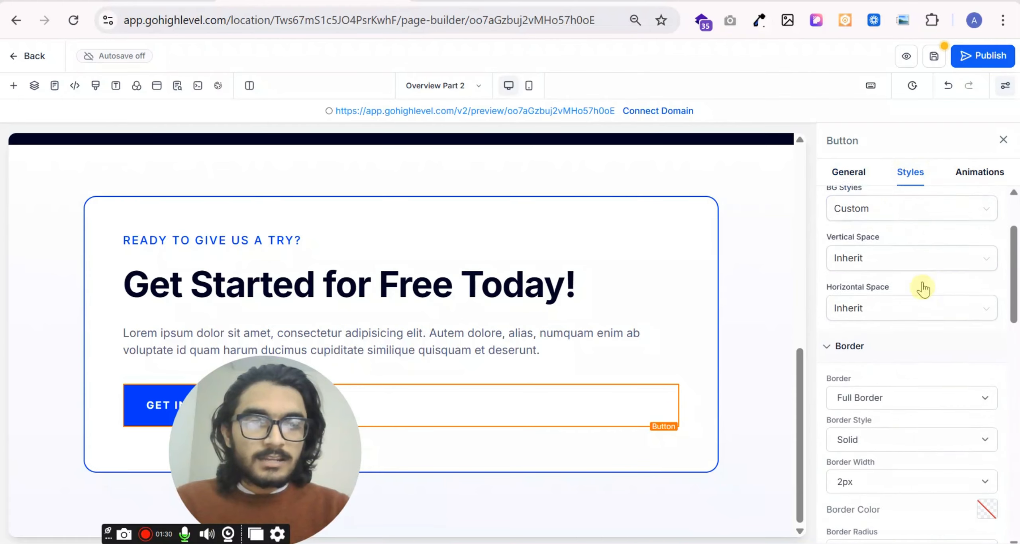
scroll(922, 303, down, 3)
click(976, 174)
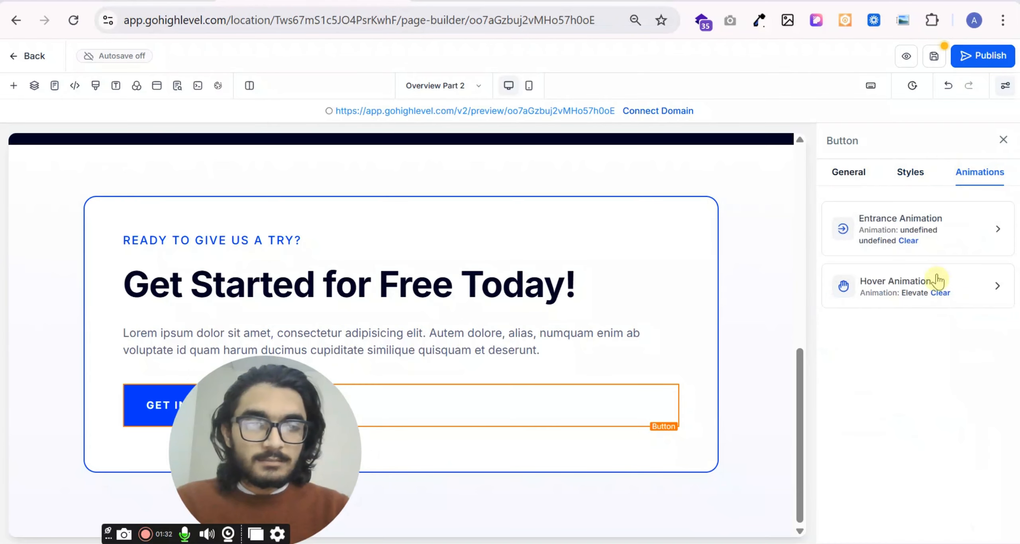
drag(387, 467, 1013, 485)
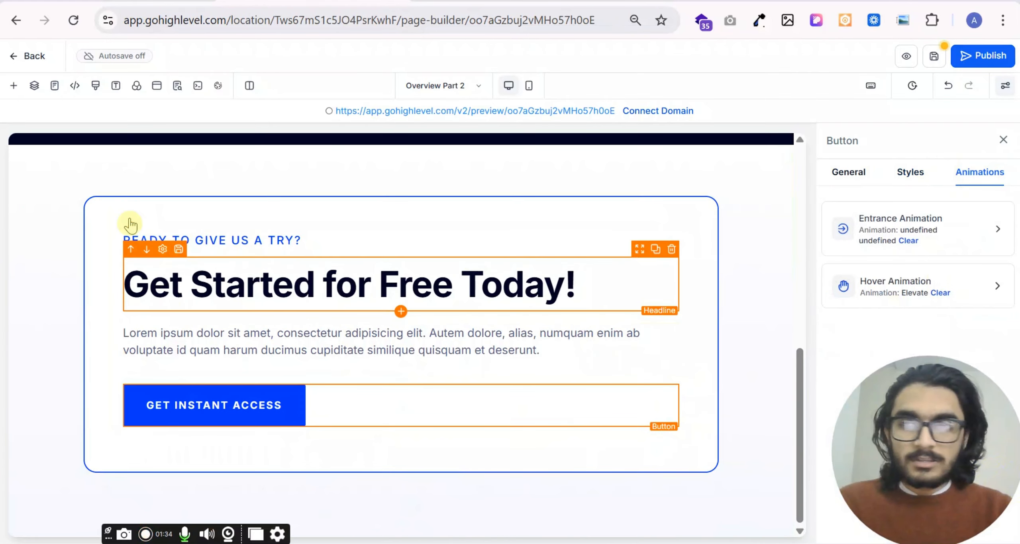
- Add the prebuilt footer "Footer 04" below the call-to-action section
click(13, 85)
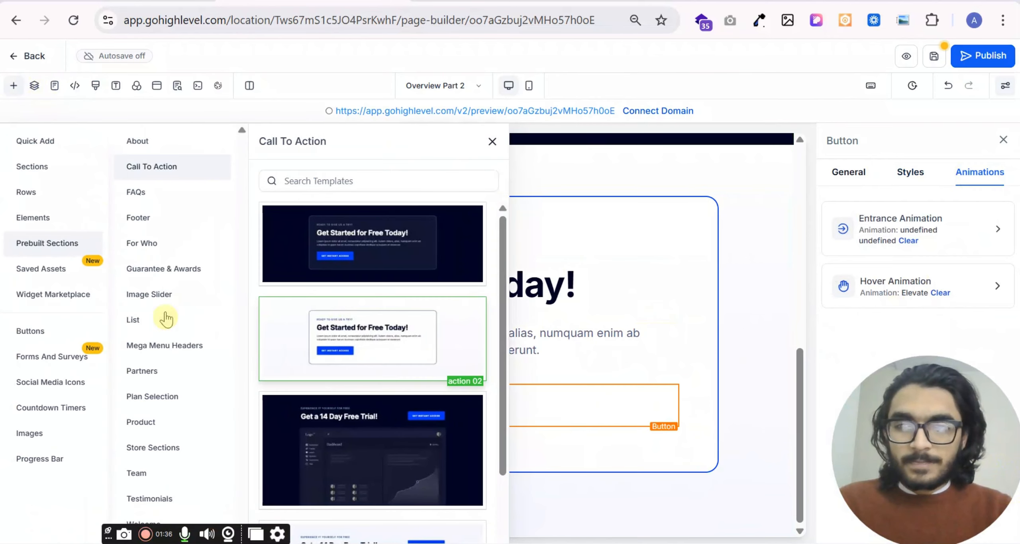
click(136, 193)
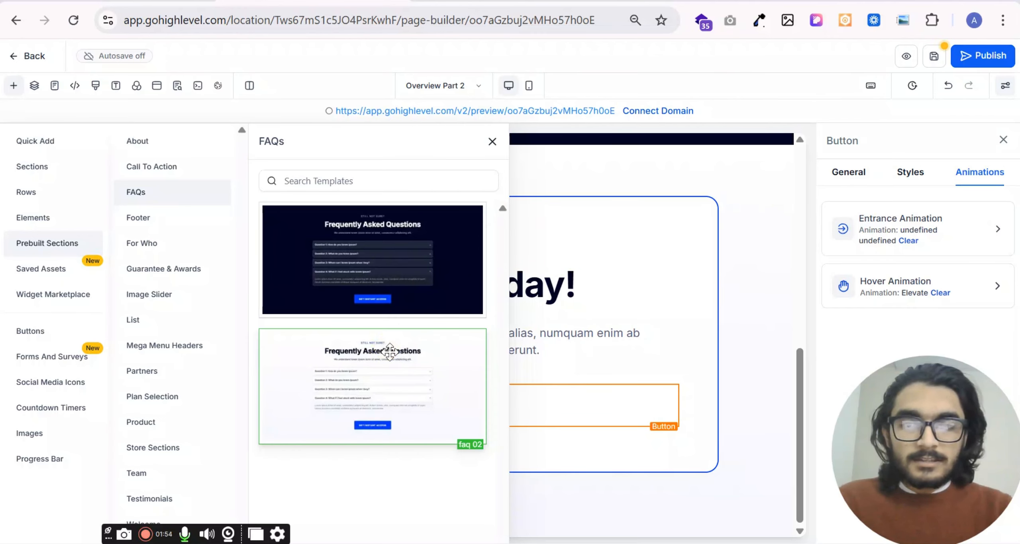
click(143, 226)
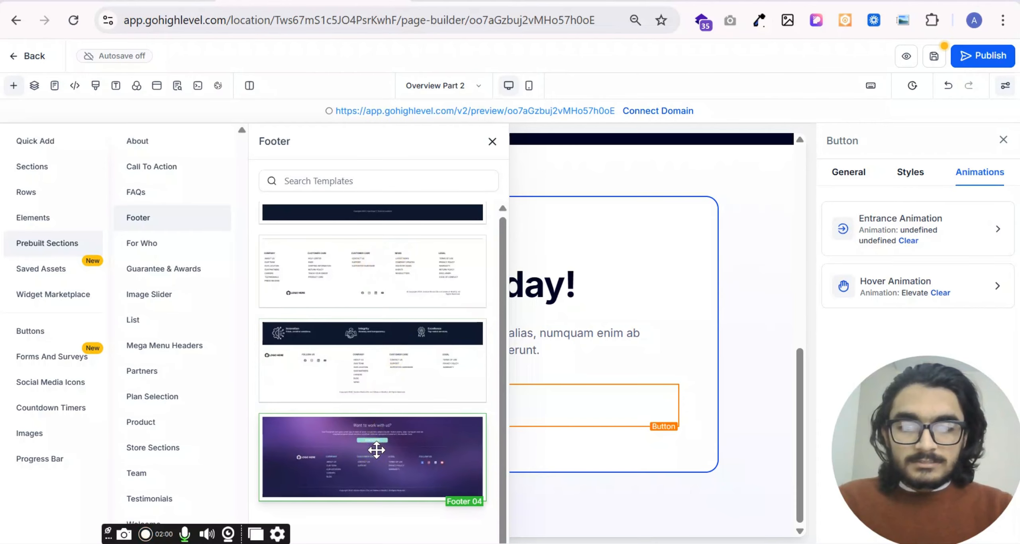
drag(377, 451, 610, 489)
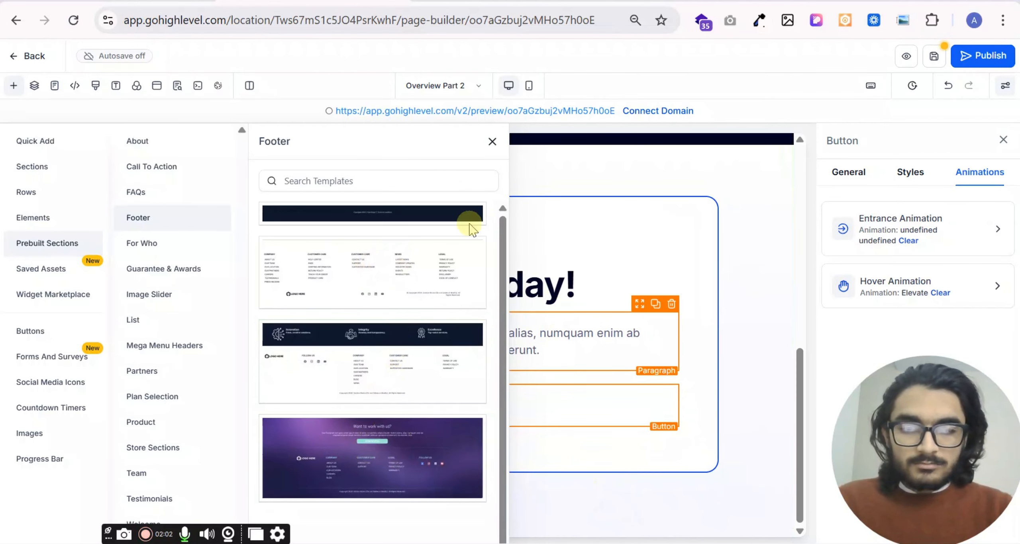
click(493, 142)
- Select the OUR LOCATION link in the footer's Company column and review its typography and action settings
scroll(478, 223, down, 5)
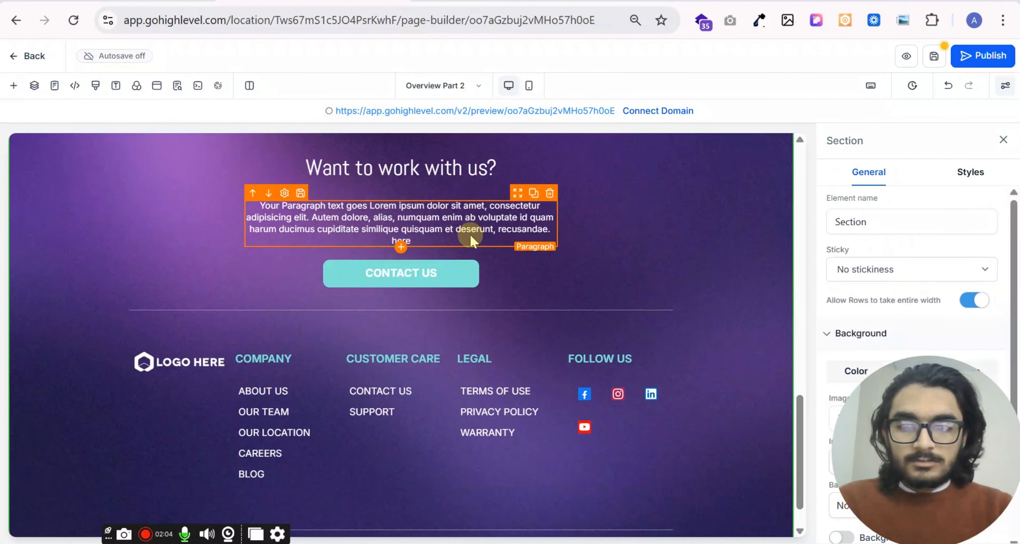
scroll(459, 267, down, 2)
scroll(534, 307, up, 3)
scroll(537, 311, down, 3)
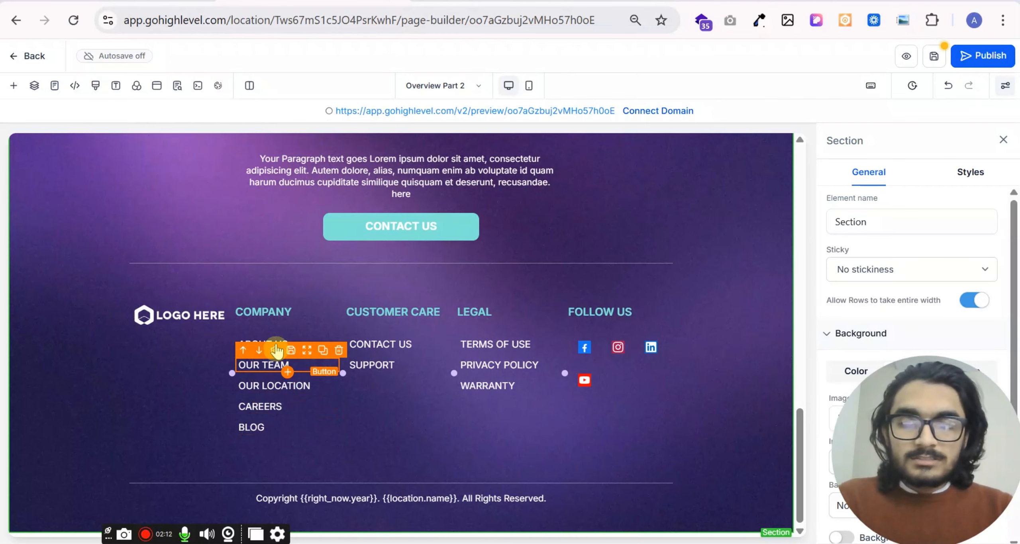
click(279, 392)
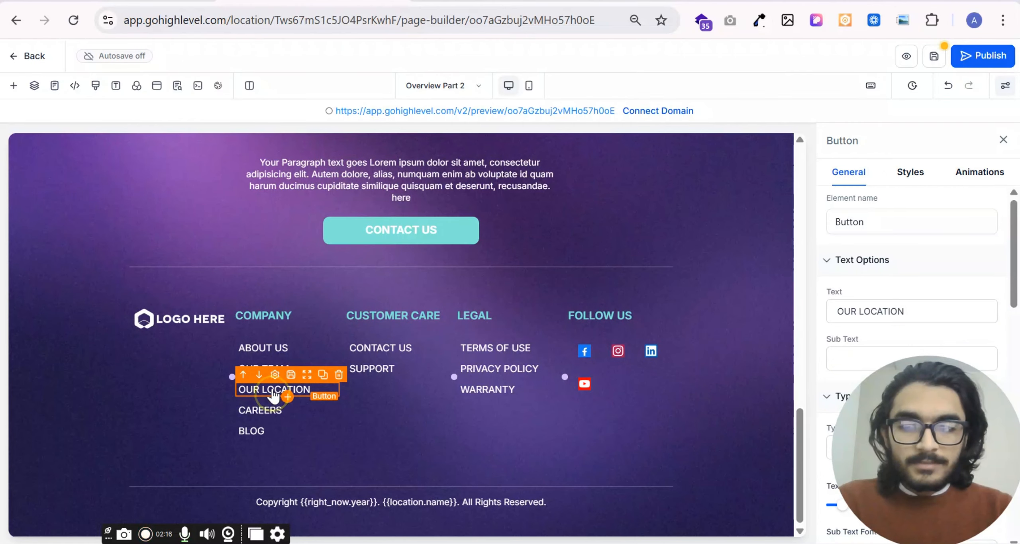
click(272, 394)
drag(854, 467, 20, 470)
scroll(865, 342, down, 8)
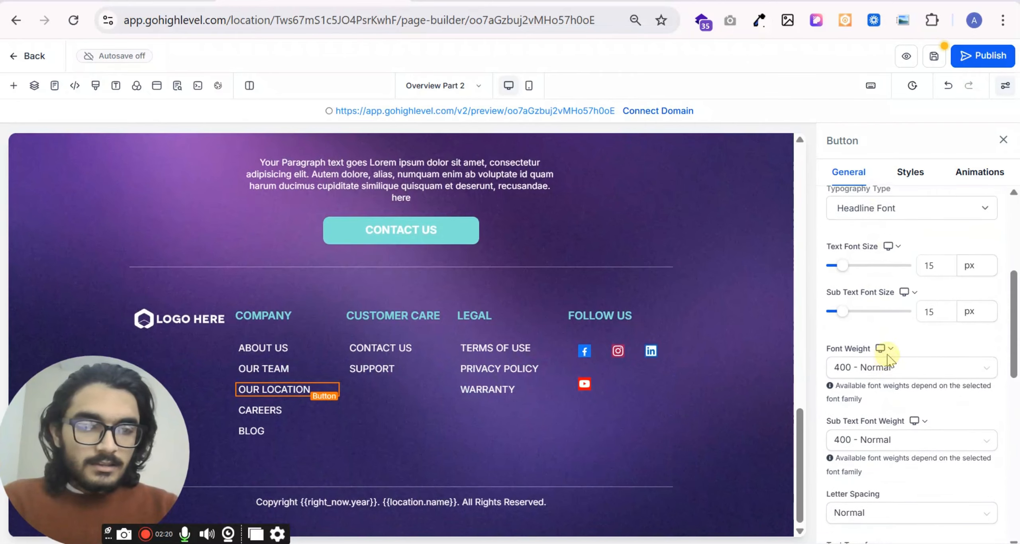
scroll(889, 244, down, 3)
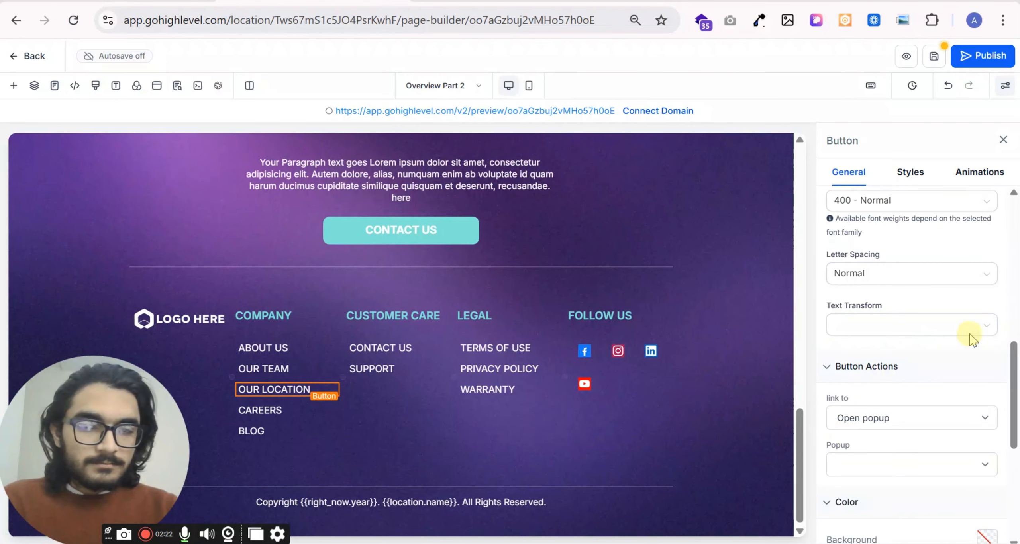
scroll(933, 399, up, 10)
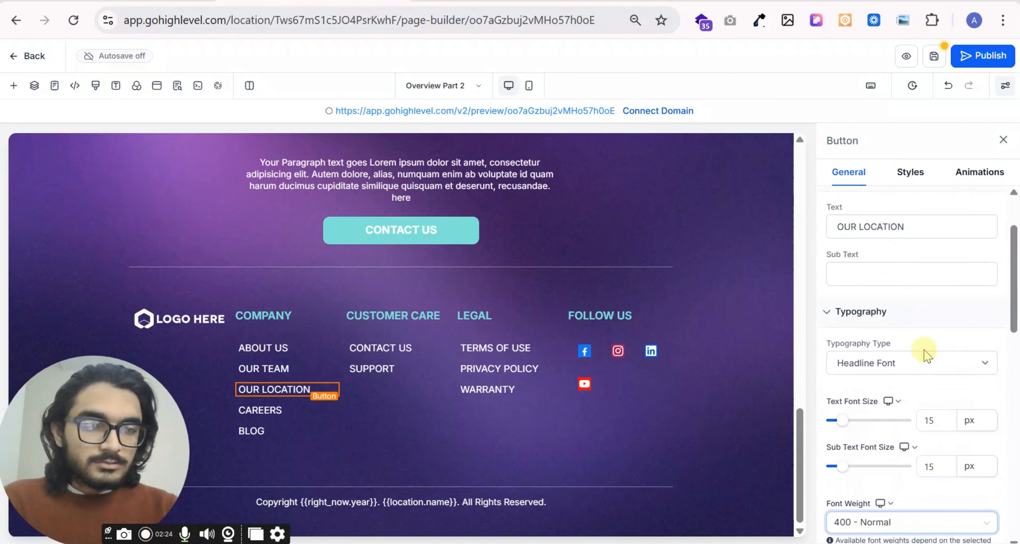
scroll(902, 279, down, 2)
scroll(899, 350, down, 6)
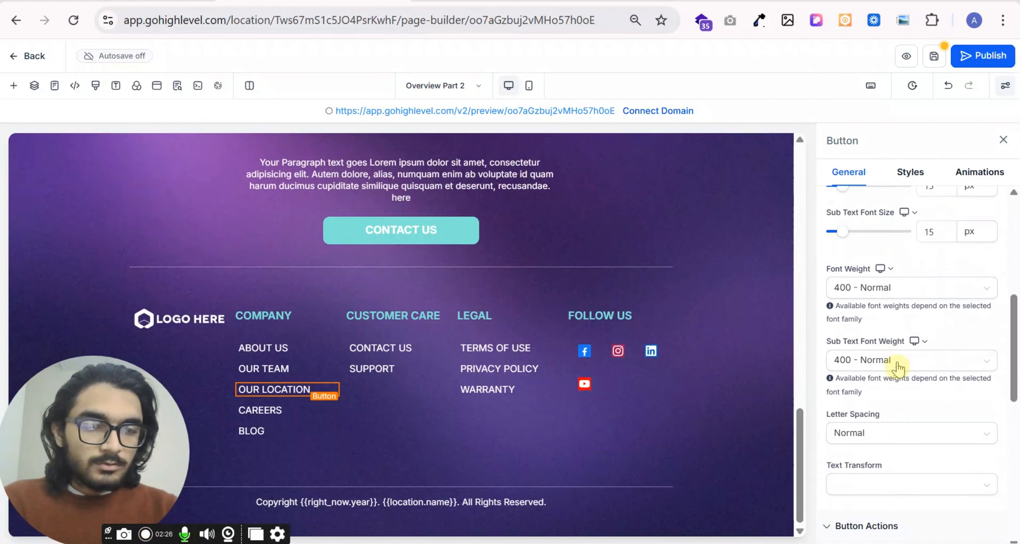
scroll(894, 401, down, 2)
- Set the OUR LOCATION link's action to Website URL and review the other available link types
click(889, 338)
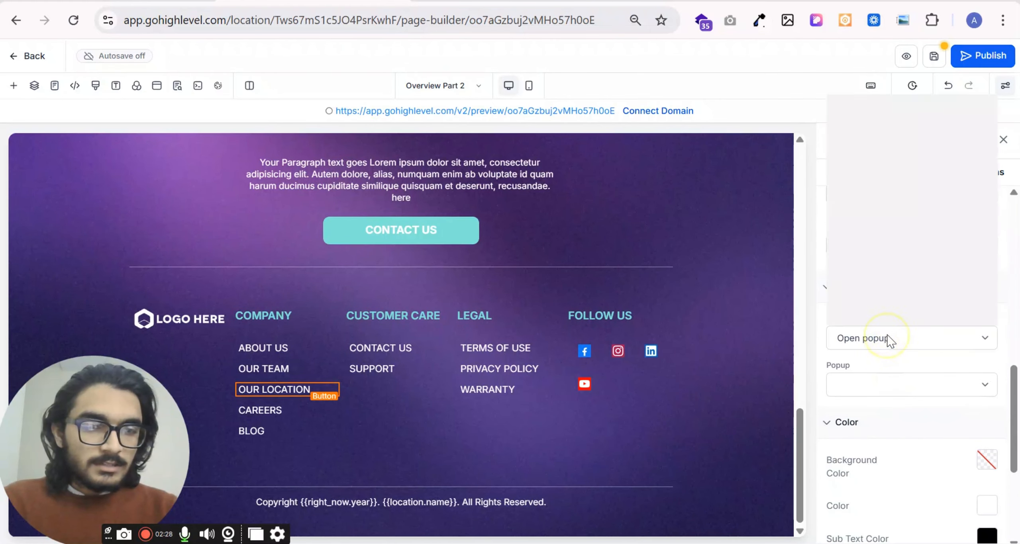
click(879, 127)
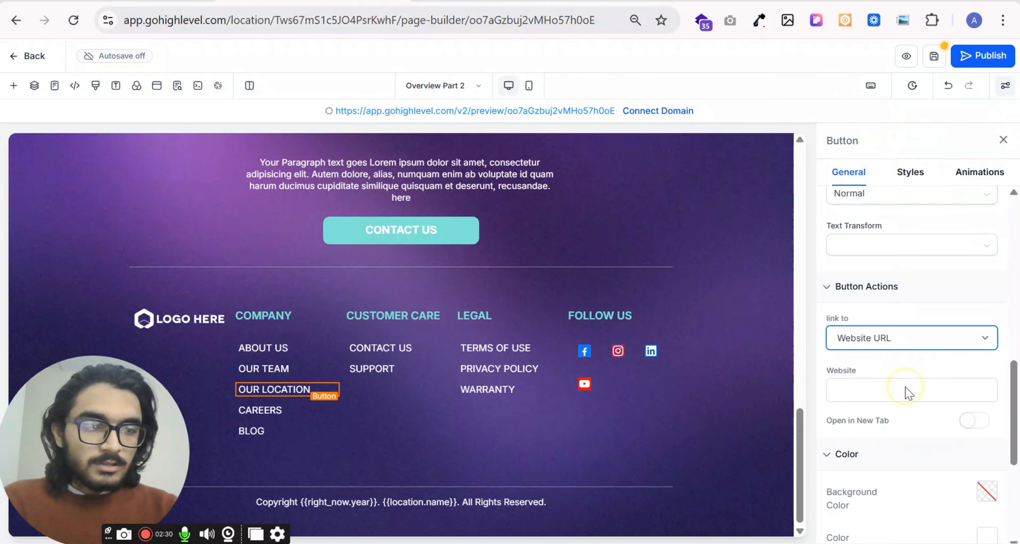
click(906, 393)
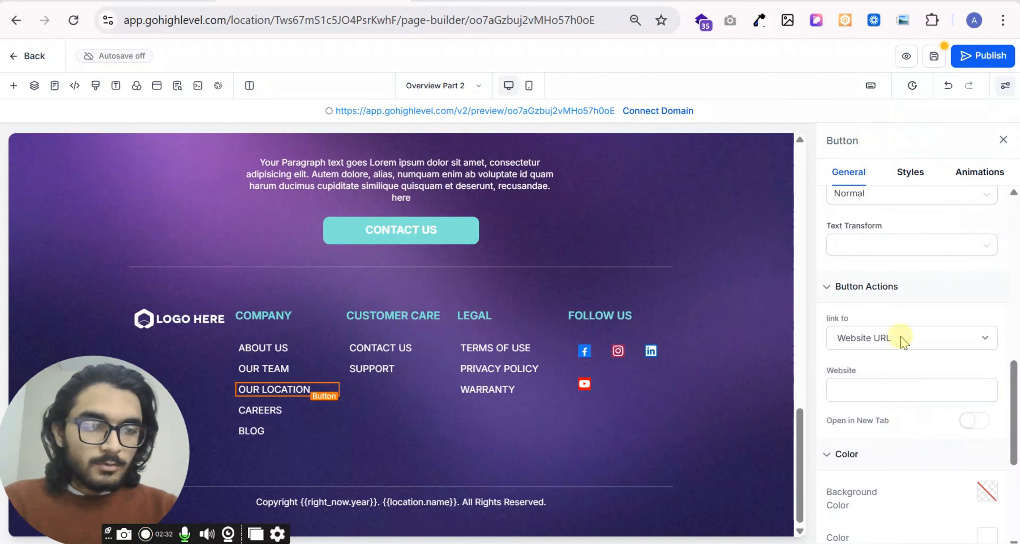
click(837, 337)
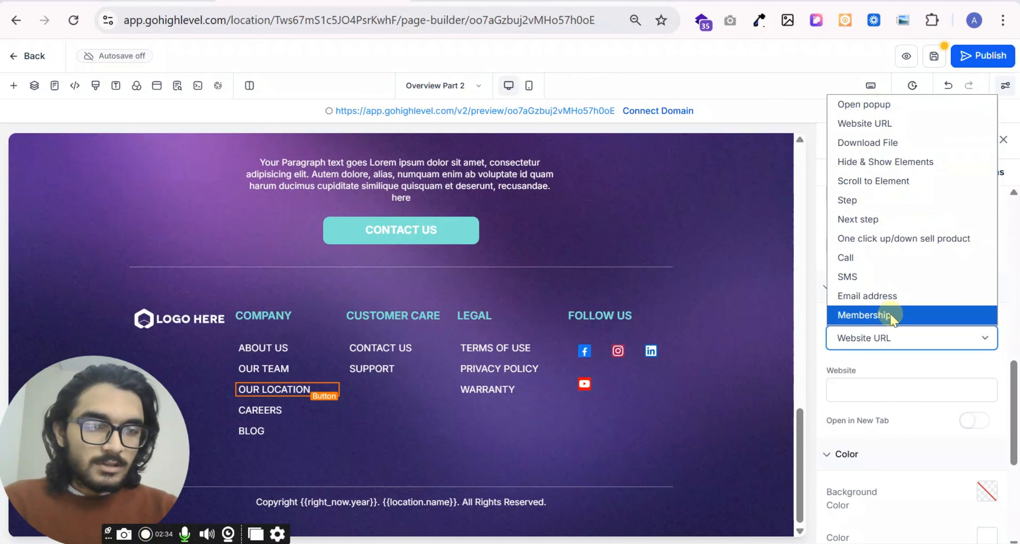
click(906, 353)
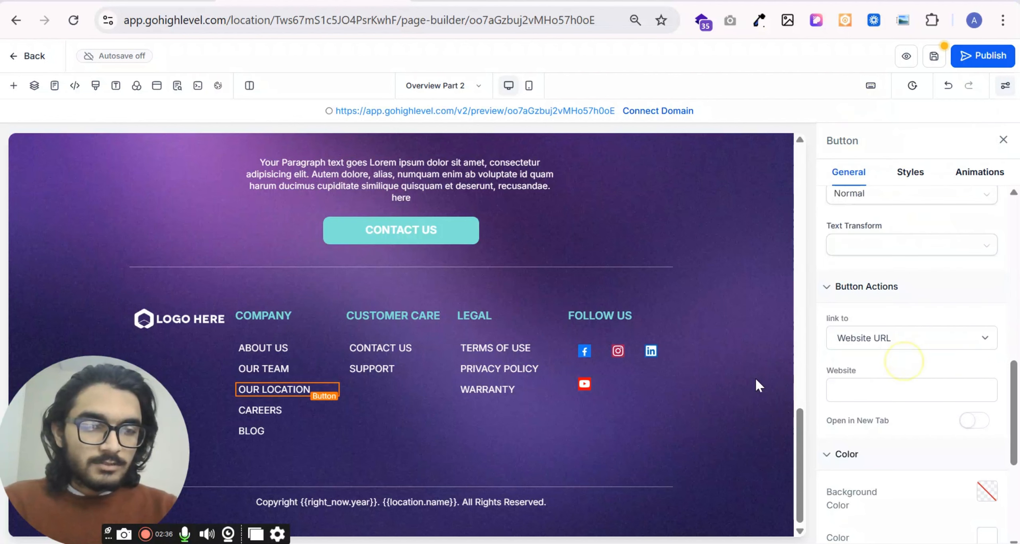
drag(91, 422, 957, 463)
- Browse the prebuilt For Who, Guarantee & Awards and Image Slider section templates
click(16, 83)
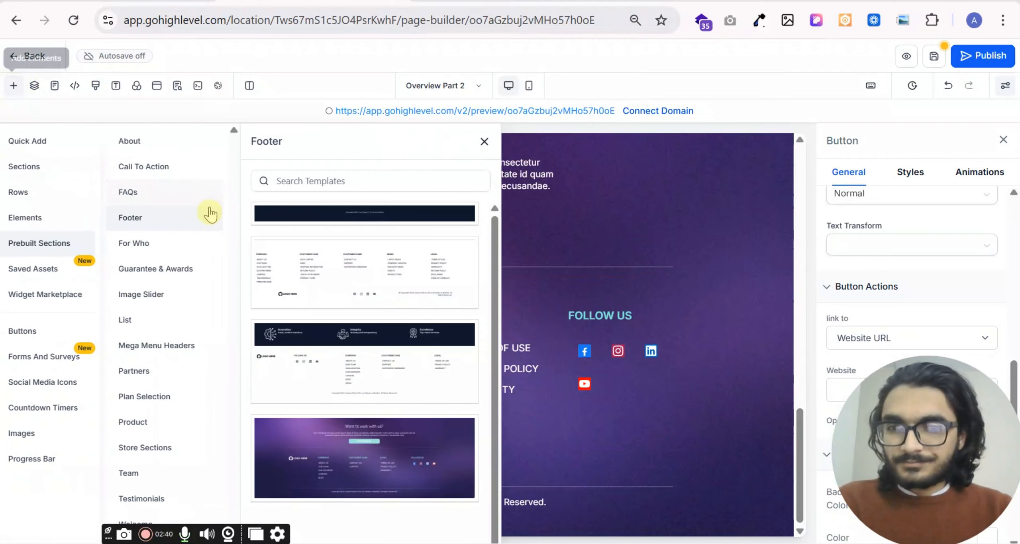
click(147, 245)
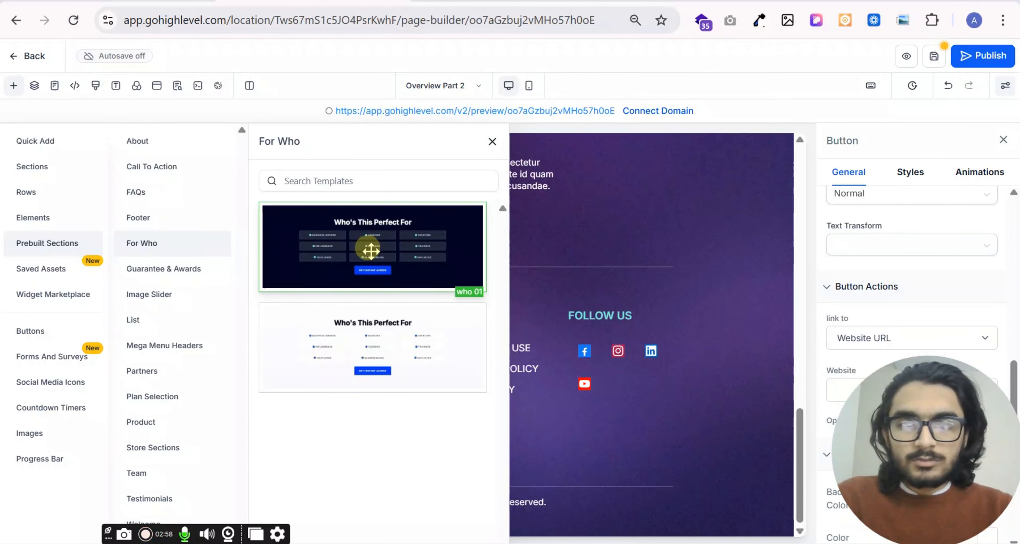
click(175, 271)
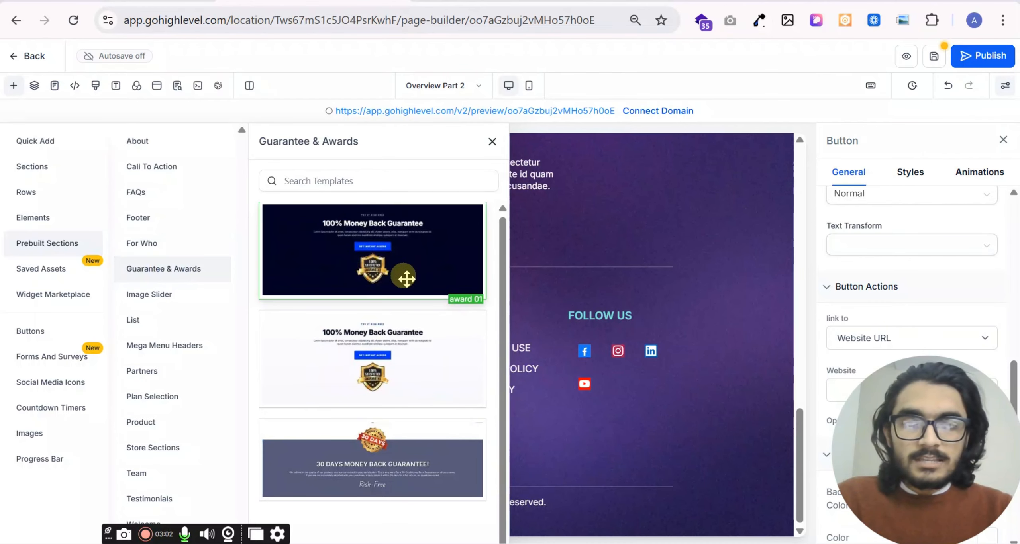
click(144, 297)
scroll(410, 354, down, 3)
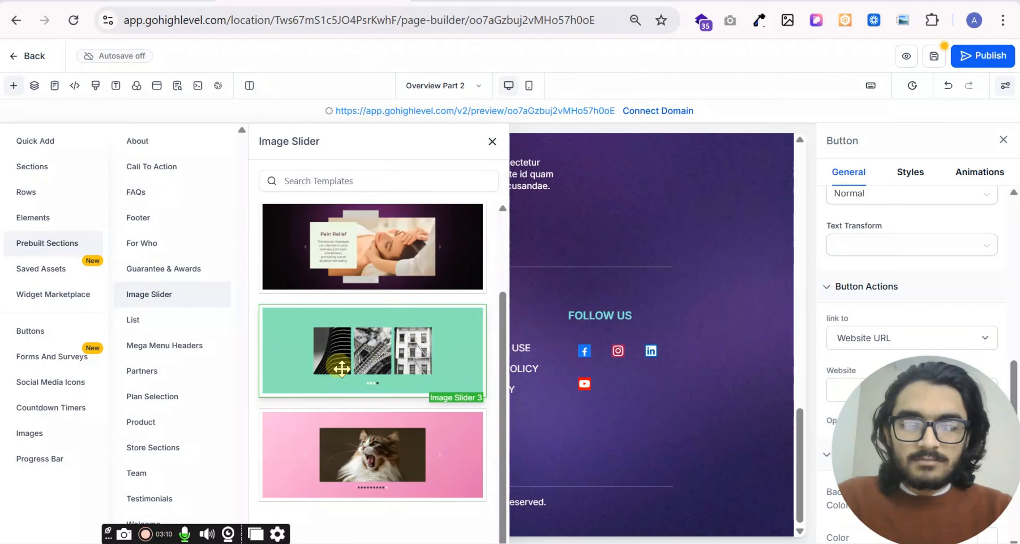
- Add the light "Super Simple 3 Step Process" list template "list 06" below the footer section
click(152, 321)
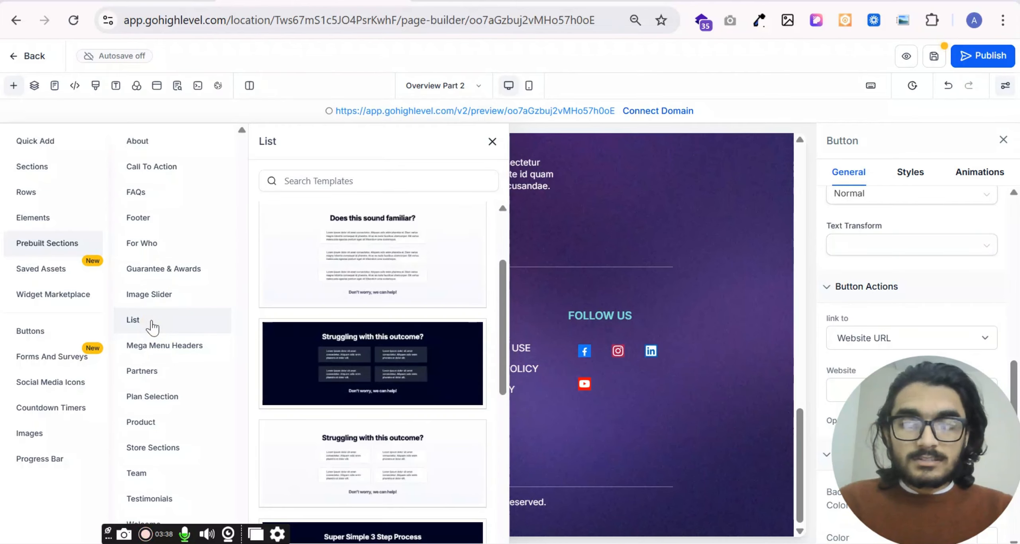
scroll(360, 268, down, 4)
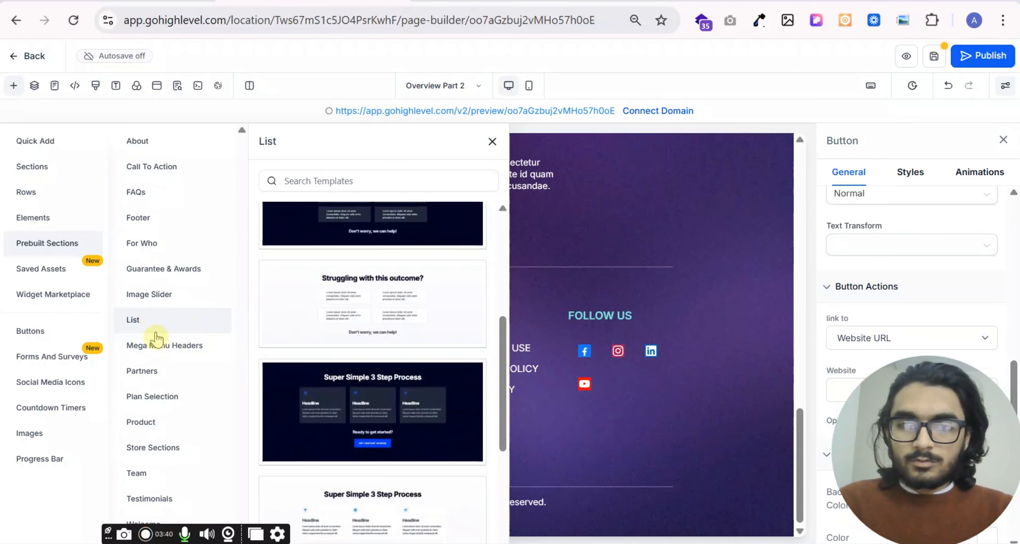
scroll(453, 306, down, 4)
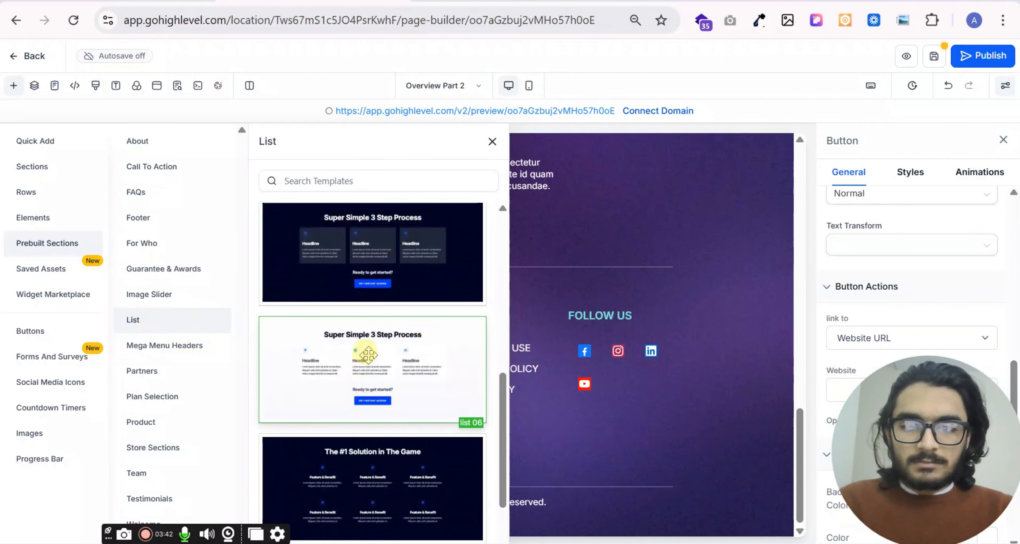
drag(454, 386, 646, 518)
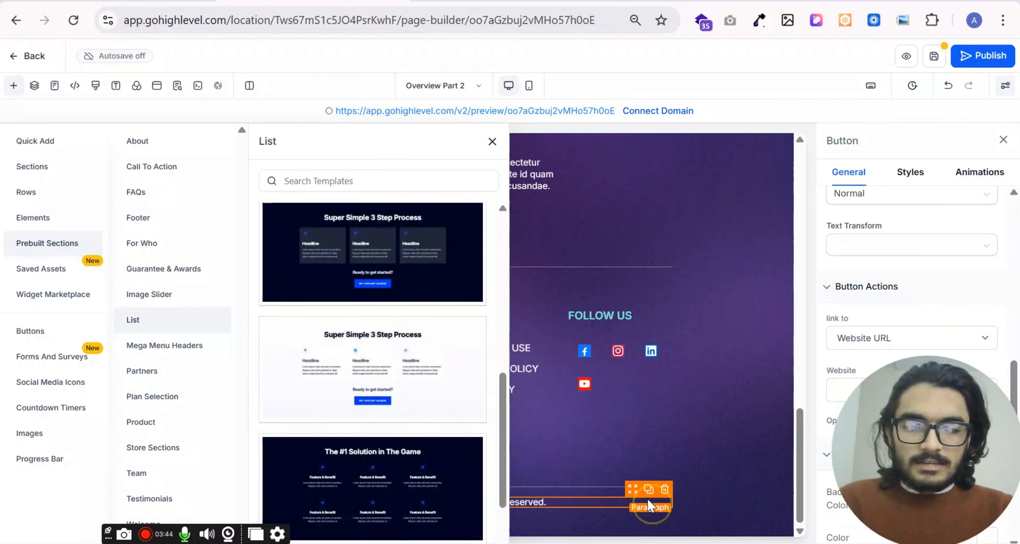
click(494, 143)
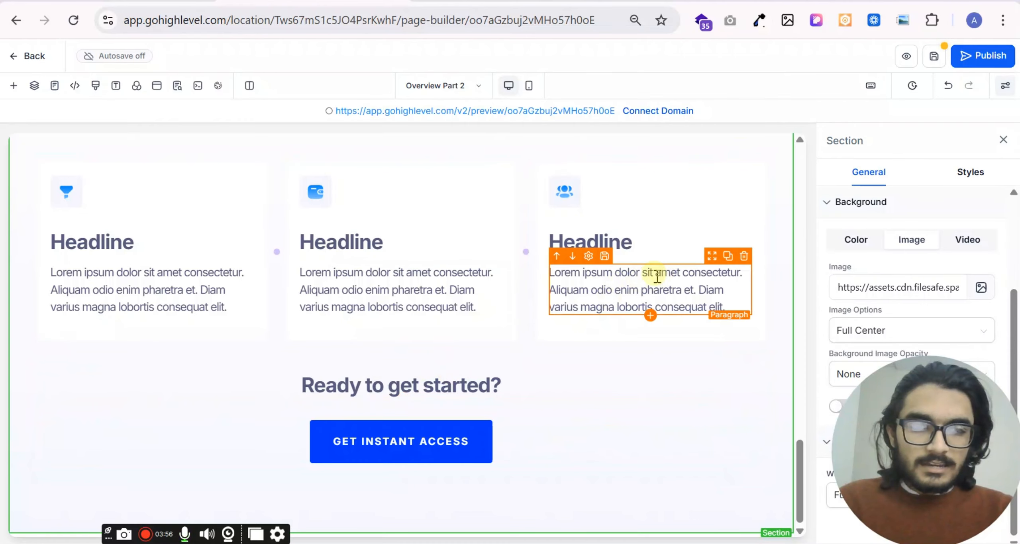
scroll(606, 231, up, 4)
scroll(610, 248, down, 2)
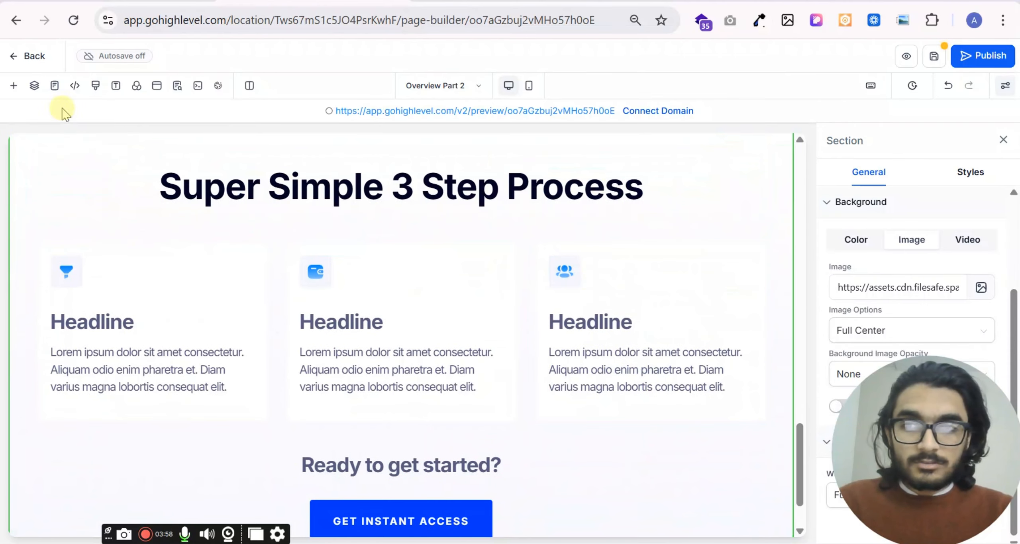
- Add the light blue prebuilt mega menu header below the "Super Simple 3 Step Process" section
click(13, 87)
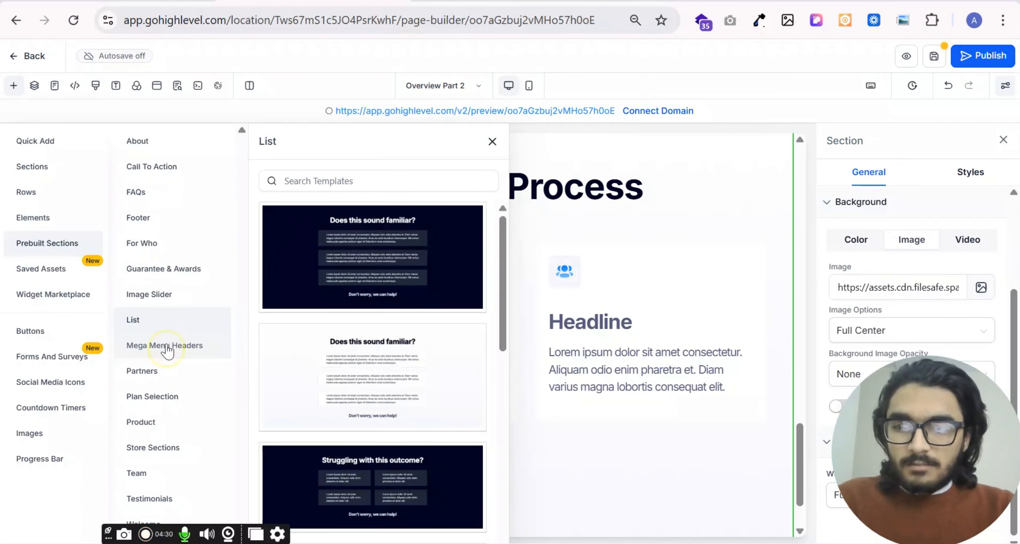
click(167, 350)
scroll(373, 342, down, 1)
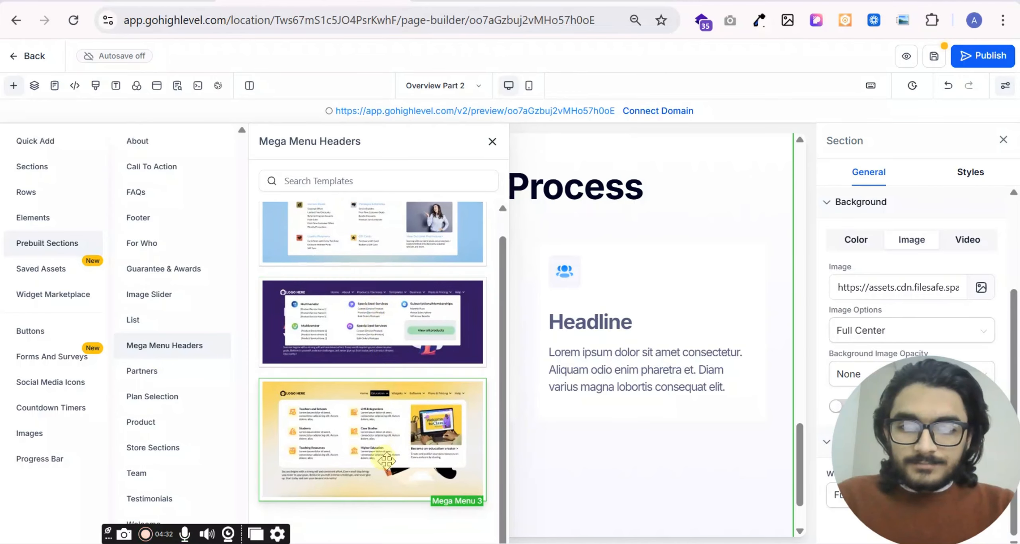
scroll(373, 342, up, 1)
drag(380, 255, 679, 494)
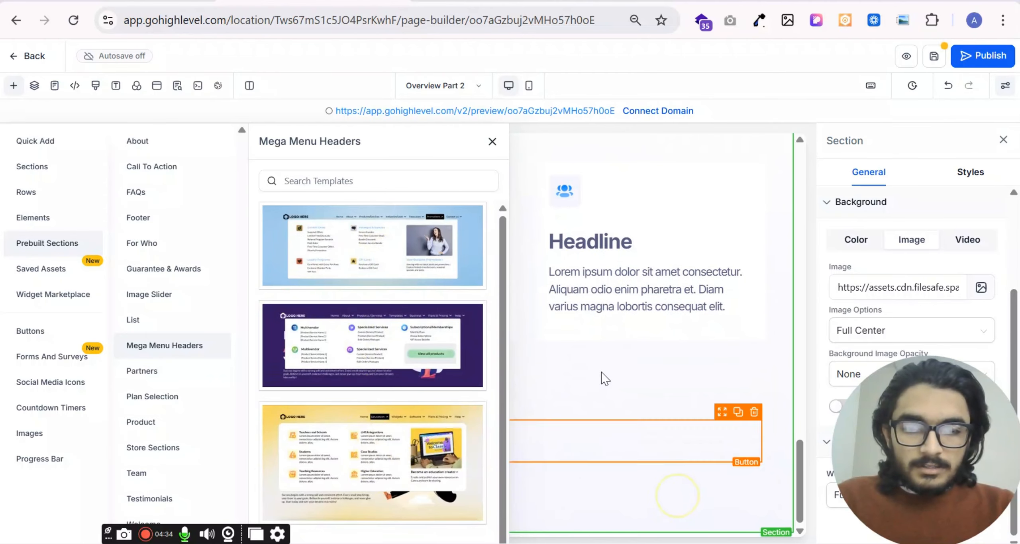
click(493, 143)
scroll(482, 295, down, 7)
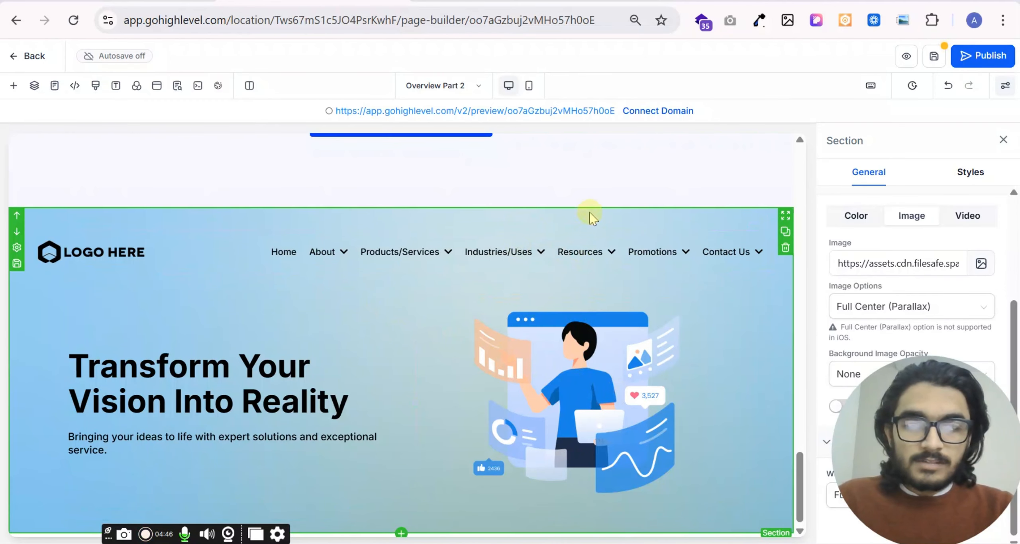
- Browse the prebuilt Partners section templates
click(14, 85)
scroll(368, 335, down, 1)
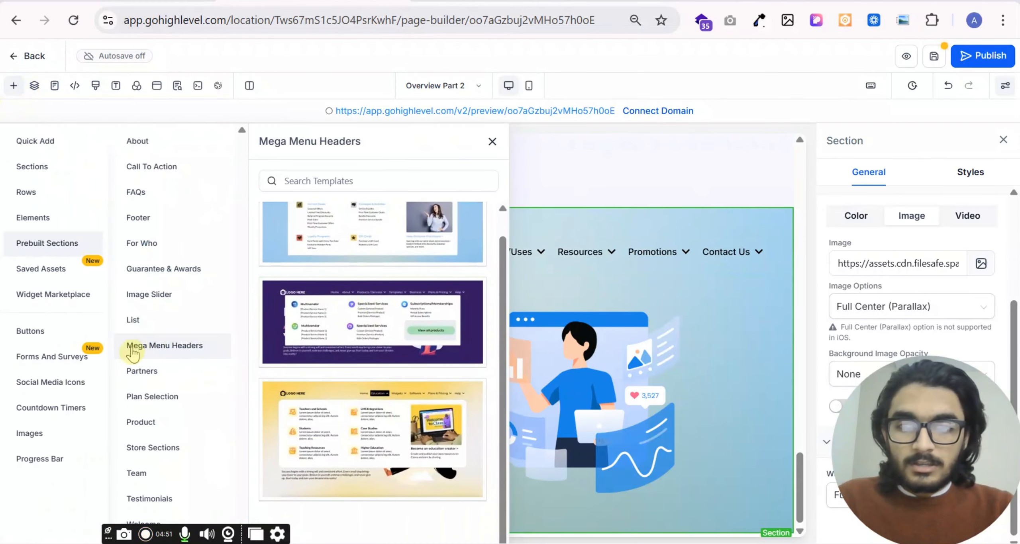
click(148, 371)
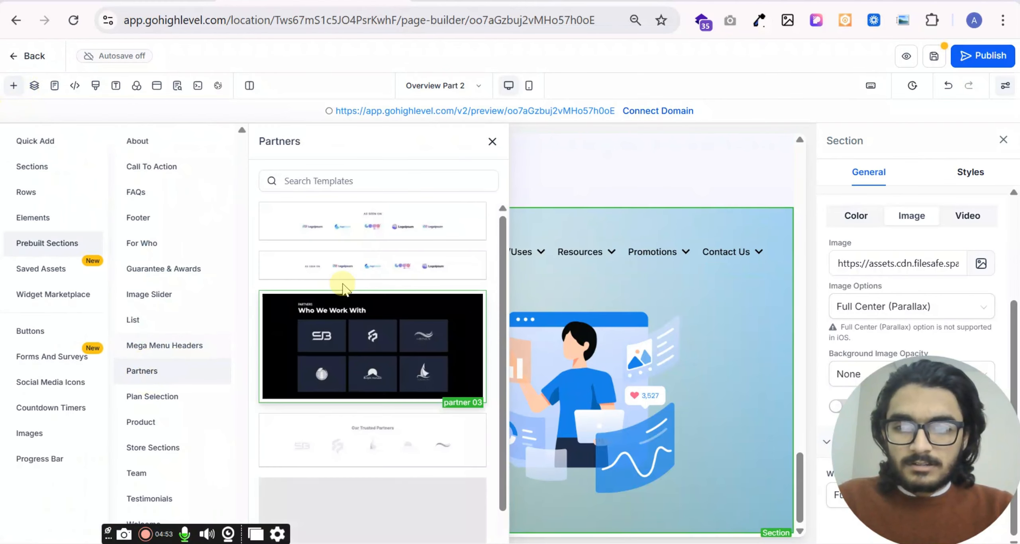
scroll(362, 361, down, 3)
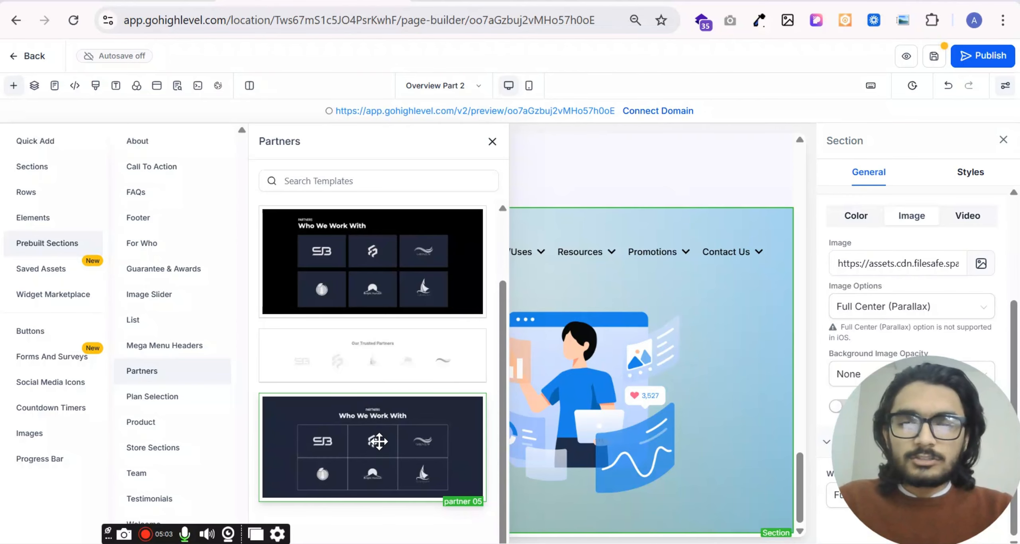
- Add the dark two-plan "Choose Your Plan" plan selection template below the mega menu header and look over its pricing cards
click(166, 400)
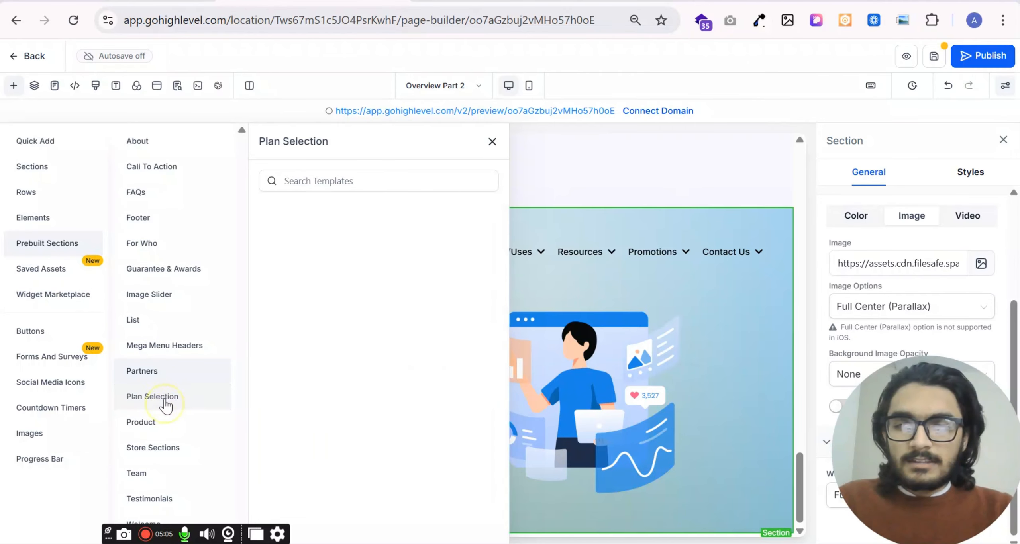
scroll(394, 275, down, 6)
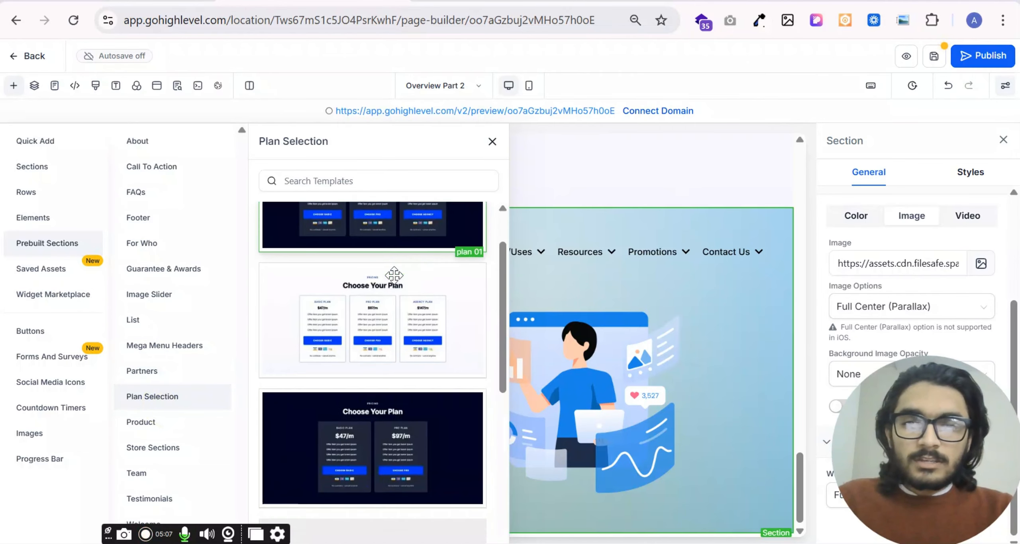
drag(378, 278, 695, 491)
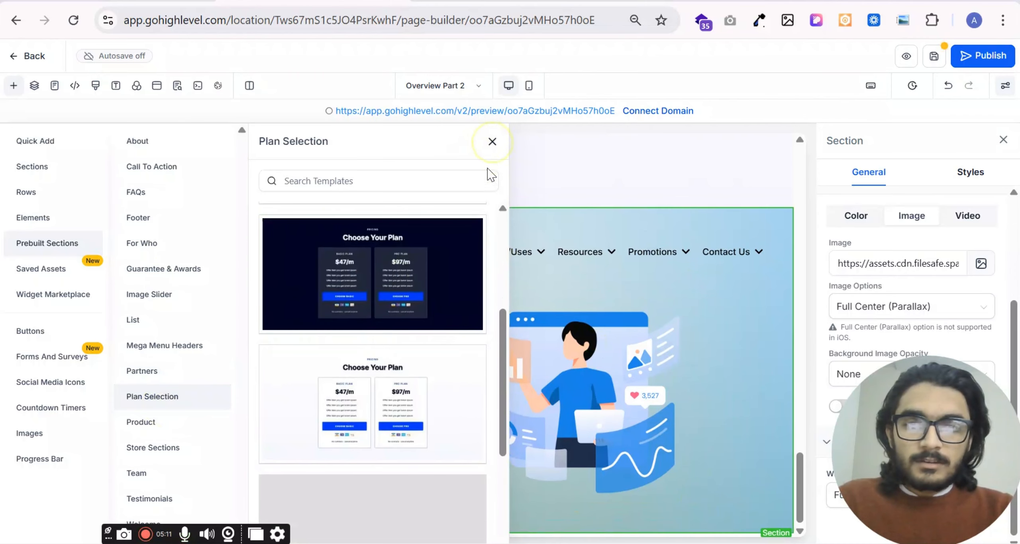
click(493, 141)
scroll(481, 353, down, 6)
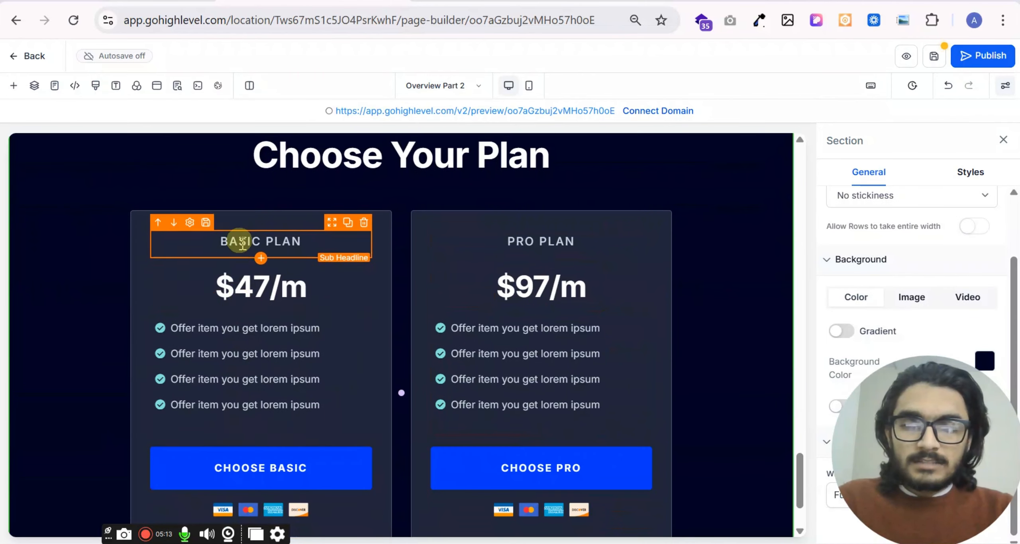
scroll(242, 243, down, 2)
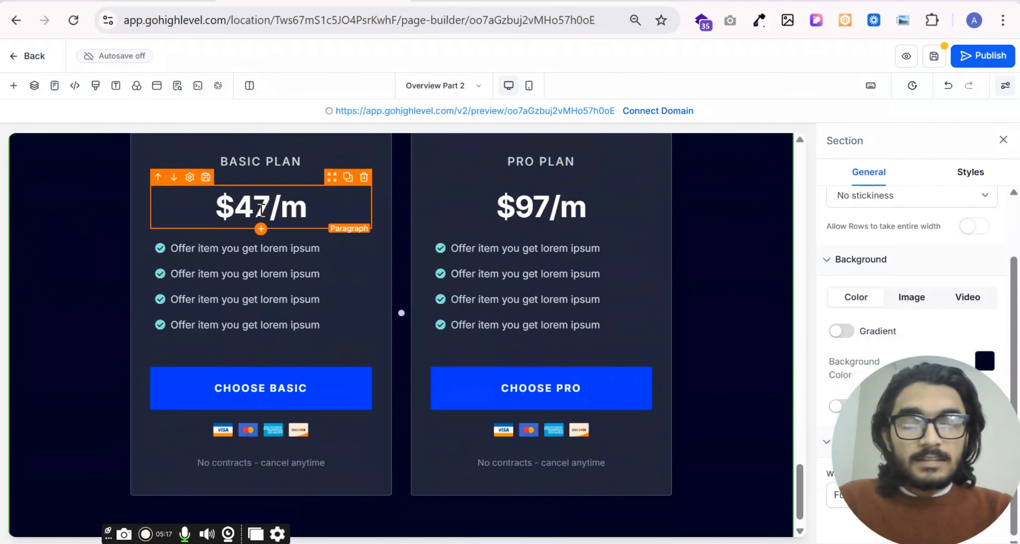
click(506, 205)
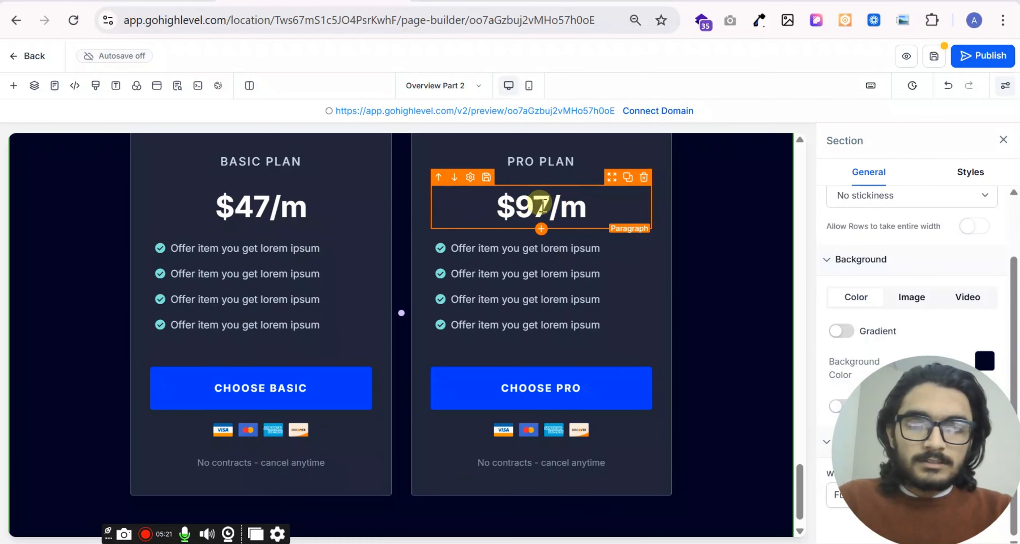
- Add the light "The Perfect Offer Stack" product template "product 02" twice below the plan selection section
scroll(550, 279, down, 1)
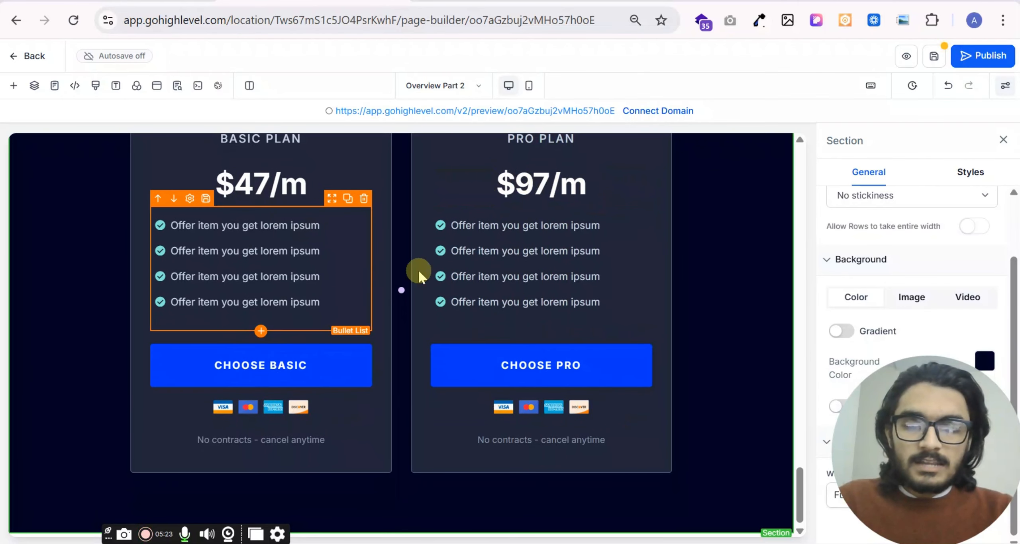
scroll(178, 271, up, 3)
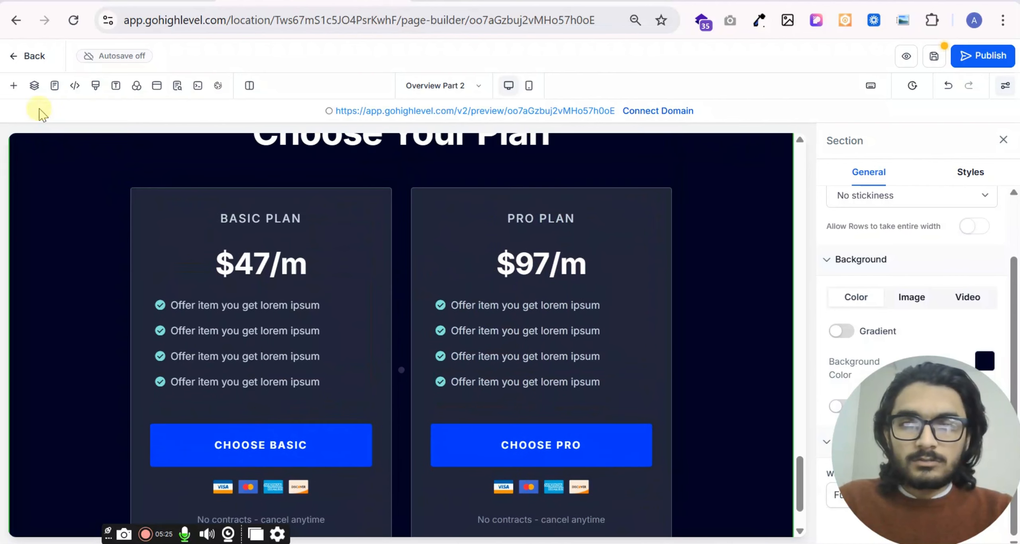
click(14, 85)
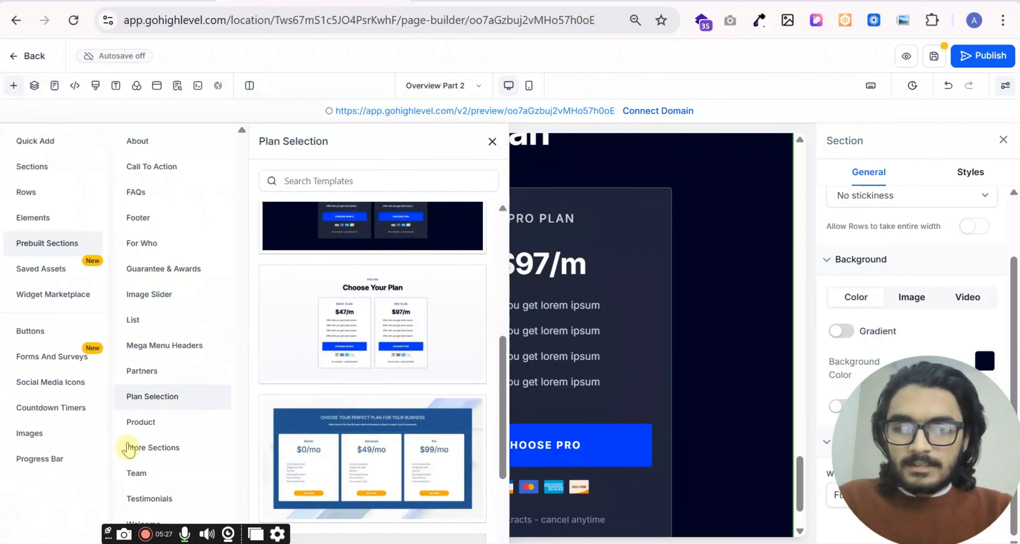
click(153, 423)
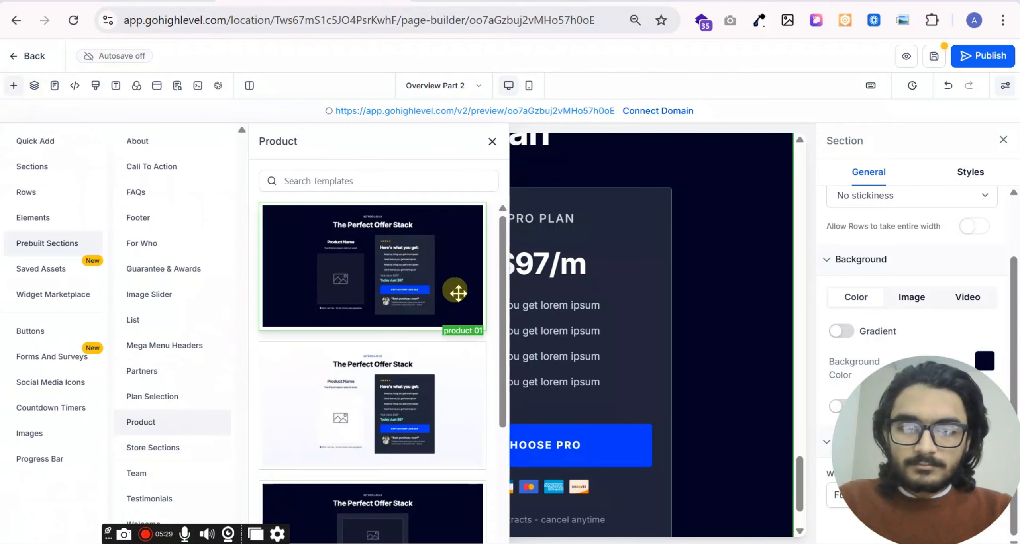
scroll(398, 299, down, 3)
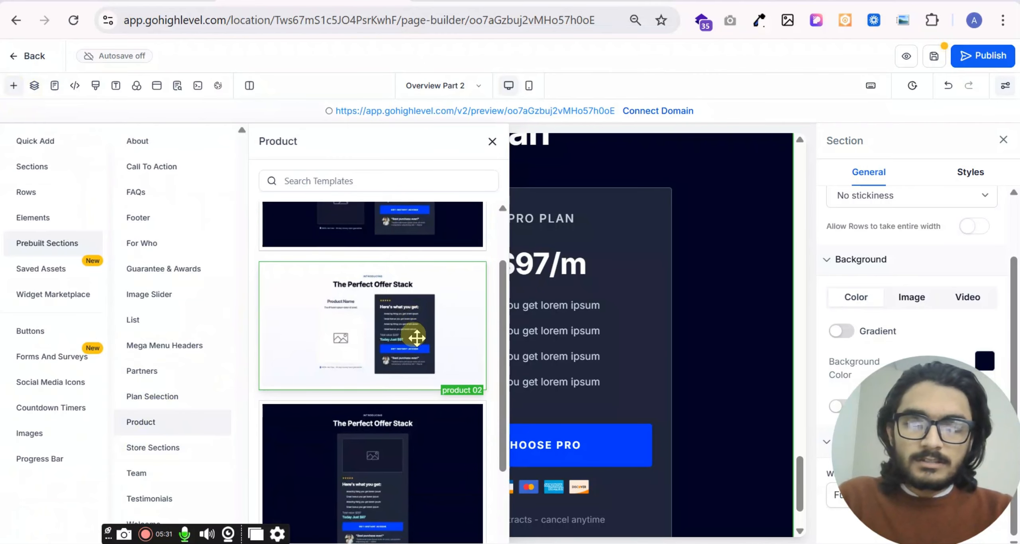
drag(417, 338, 626, 413)
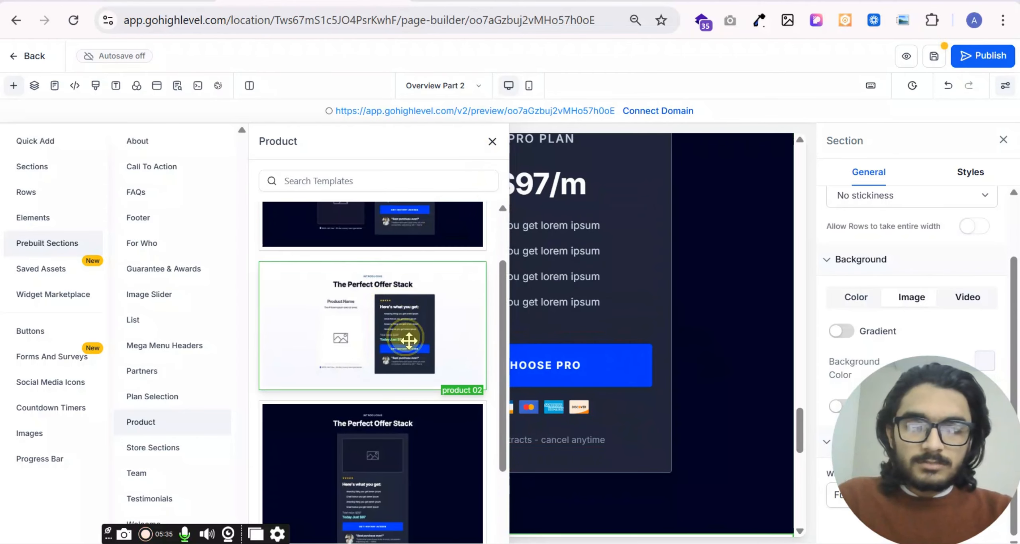
drag(409, 340, 649, 516)
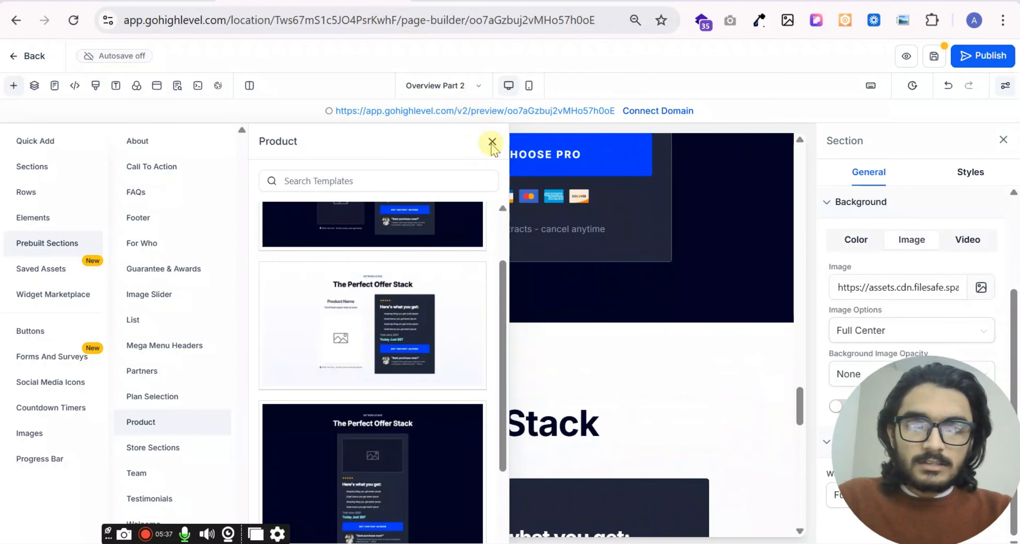
click(493, 143)
- Look over the added offer stack sections, including the product image, benefit list, price and testimonial
scroll(485, 312, down, 8)
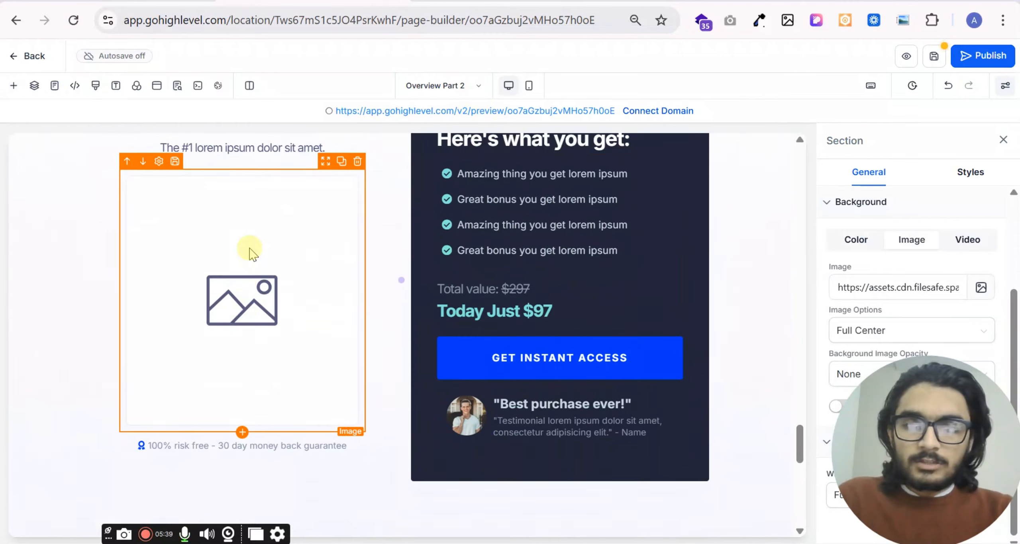
scroll(558, 263, up, 2)
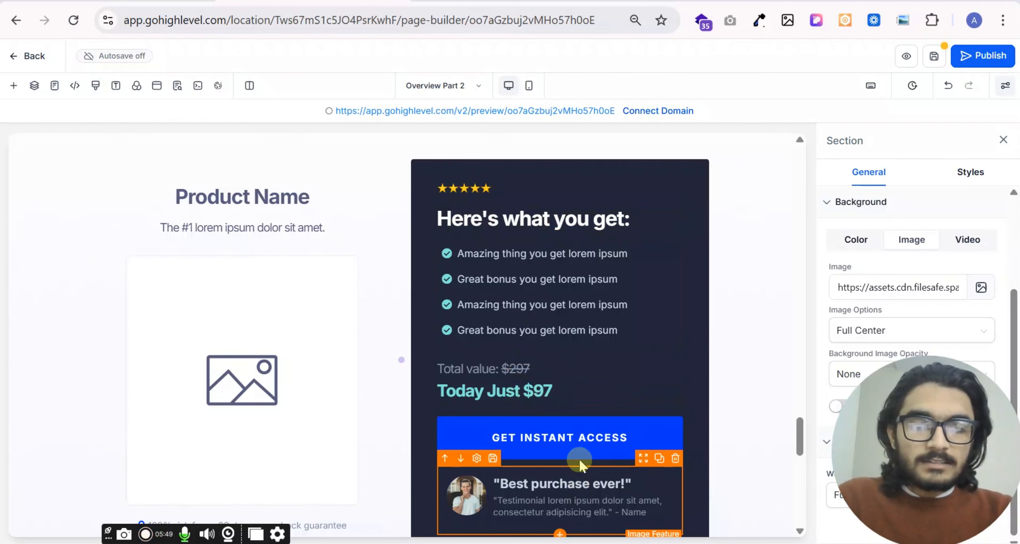
scroll(582, 478, down, 2)
scroll(520, 415, down, 2)
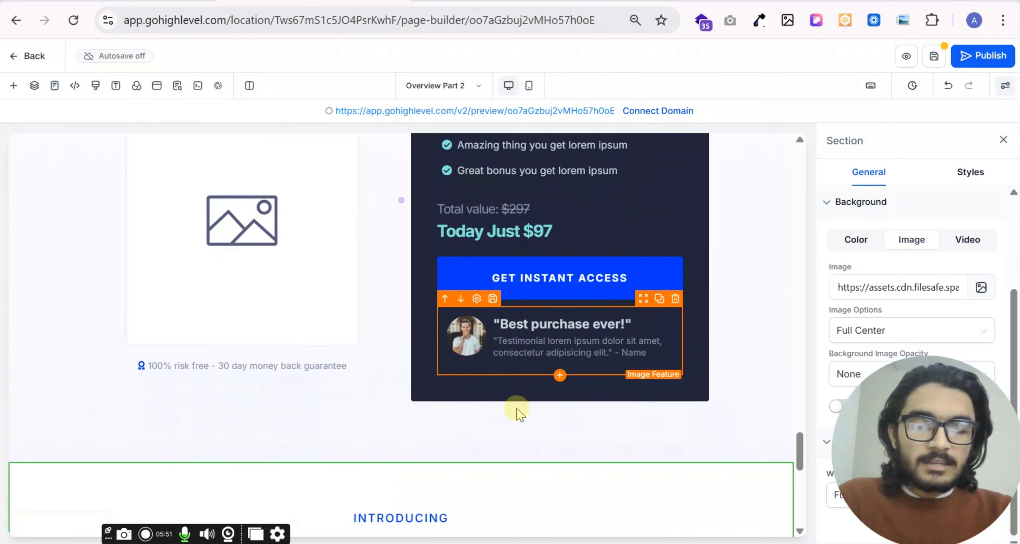
scroll(494, 331, down, 2)
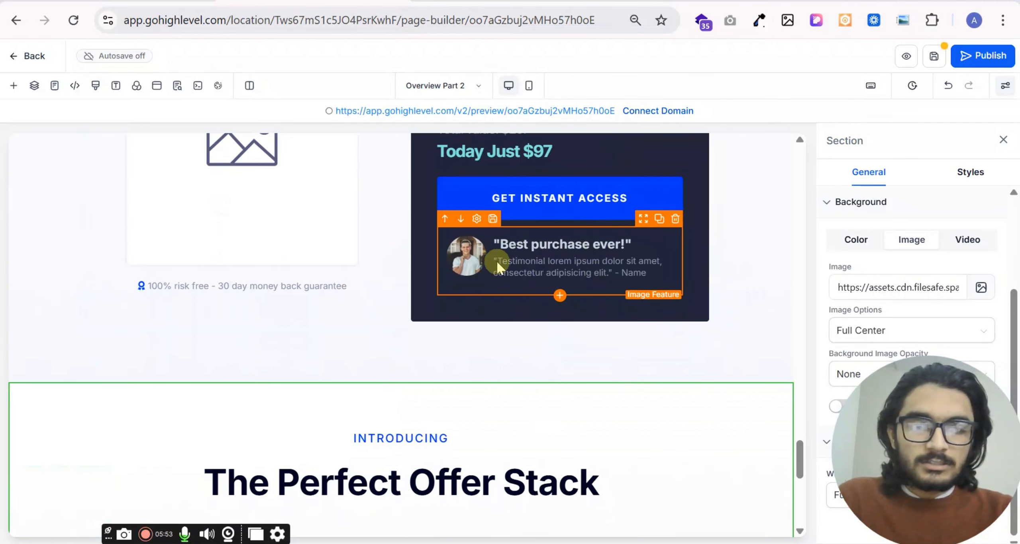
scroll(459, 332, up, 4)
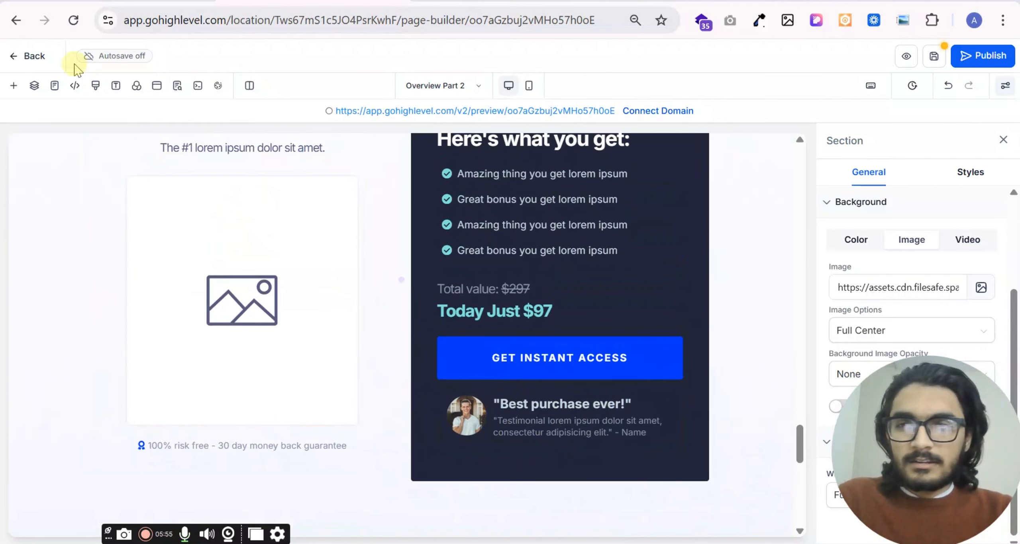
- Browse the prebuilt Store Sections templates, including the featured products and best sellers layouts
click(17, 87)
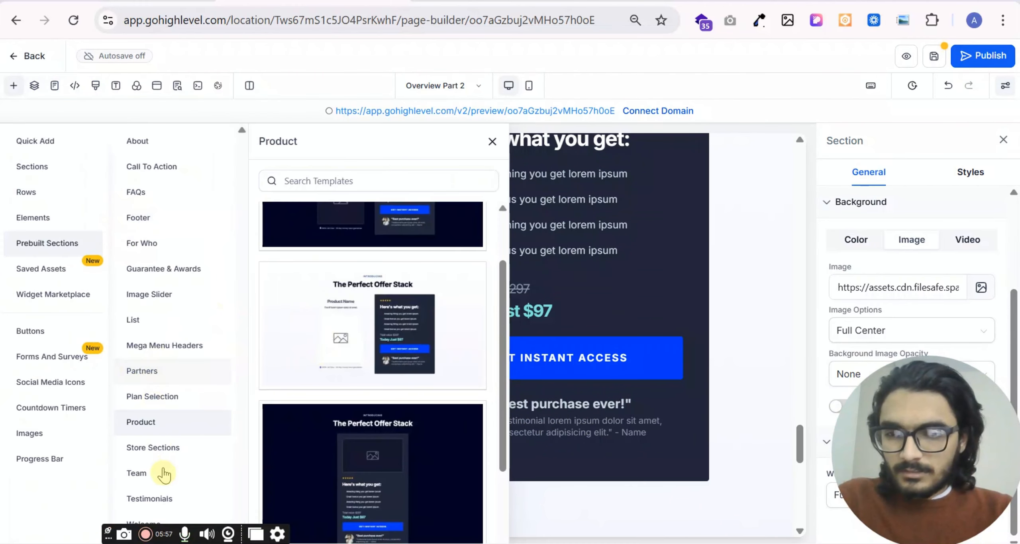
click(159, 448)
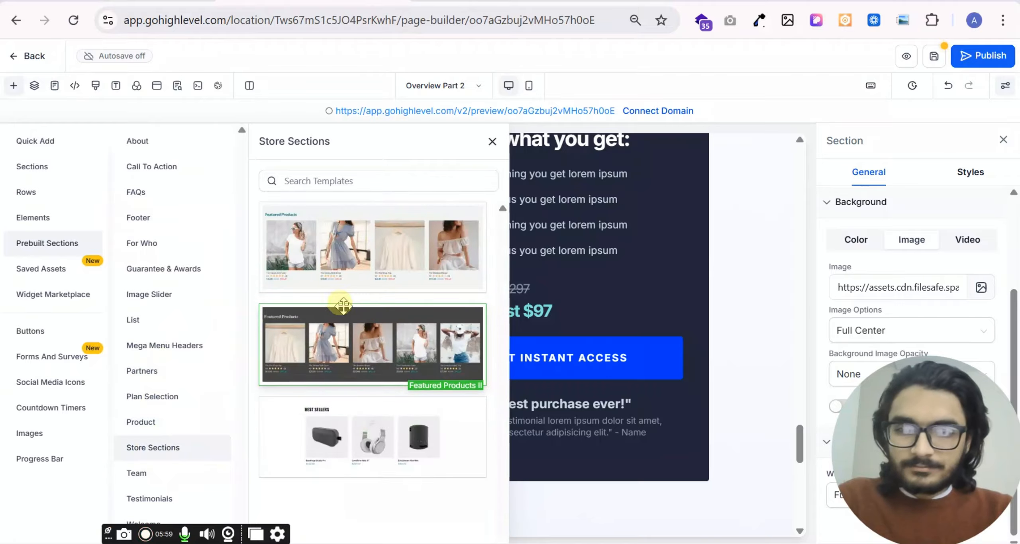
scroll(658, 307, down, 3)
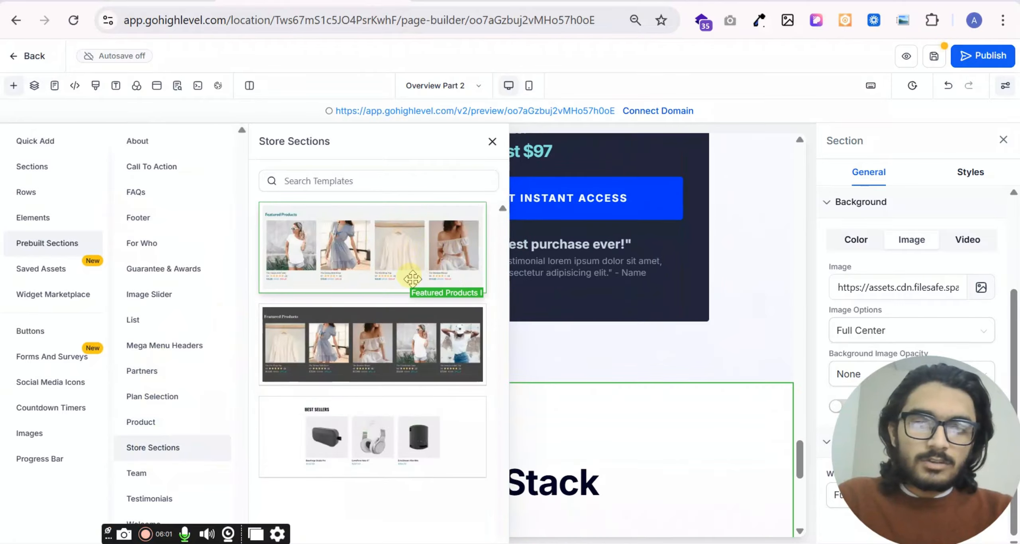
scroll(612, 295, down, 1)
scroll(612, 297, down, 8)
scroll(596, 318, up, 1)
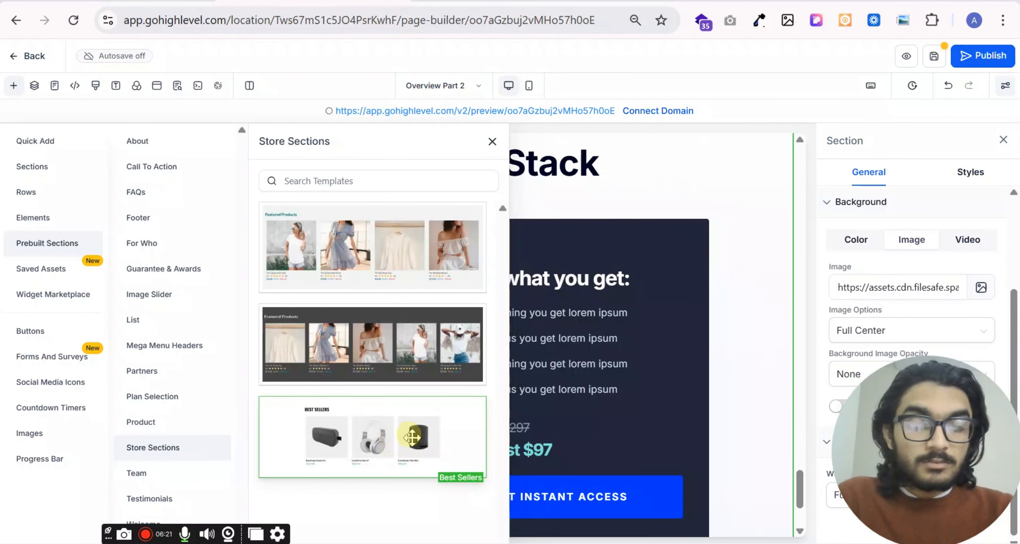
- Add the "Meet the Team of Professionals" template "Team 02" below the offer stack sections and look over its member cards
click(144, 474)
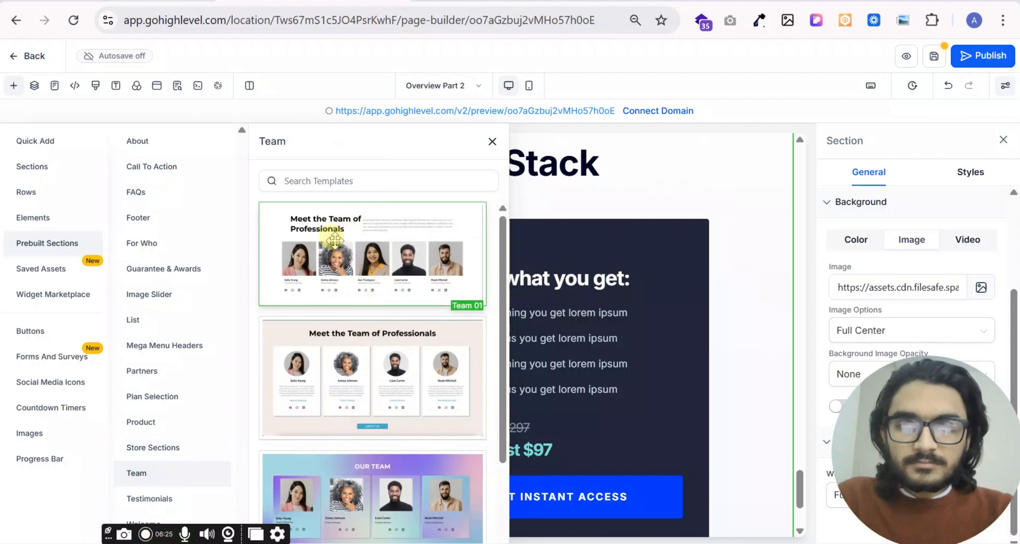
scroll(415, 379, down, 4)
scroll(368, 349, up, 4)
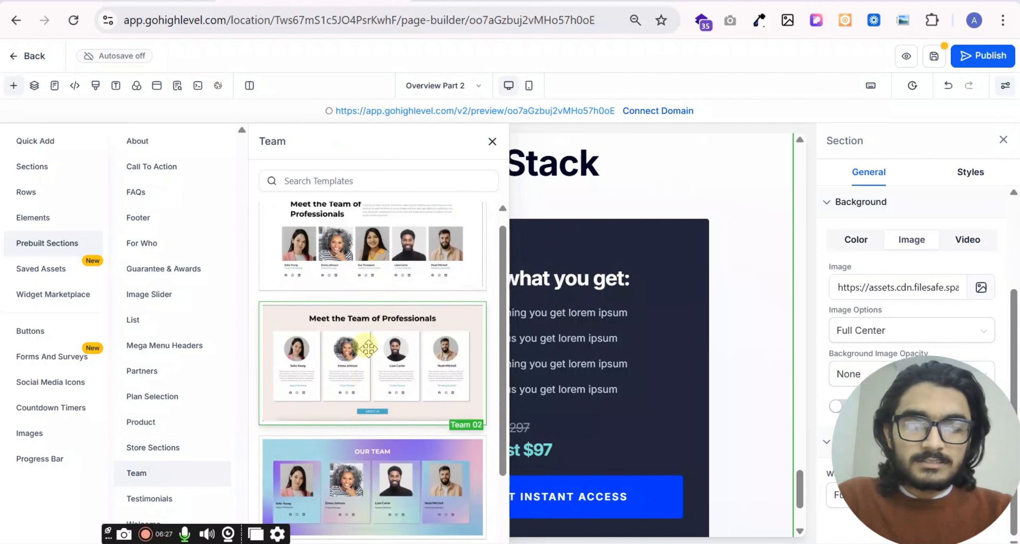
scroll(368, 349, up, 1)
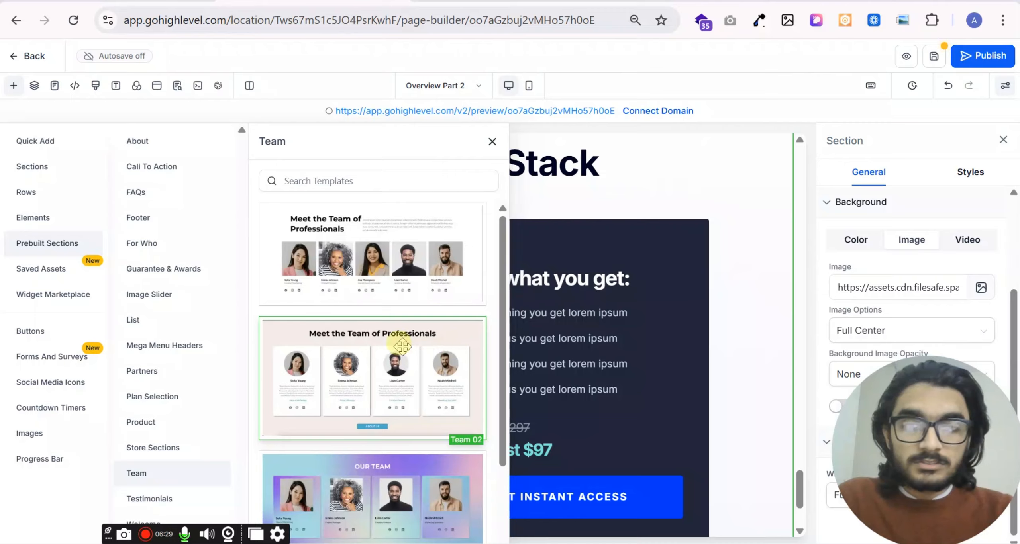
drag(331, 365, 685, 499)
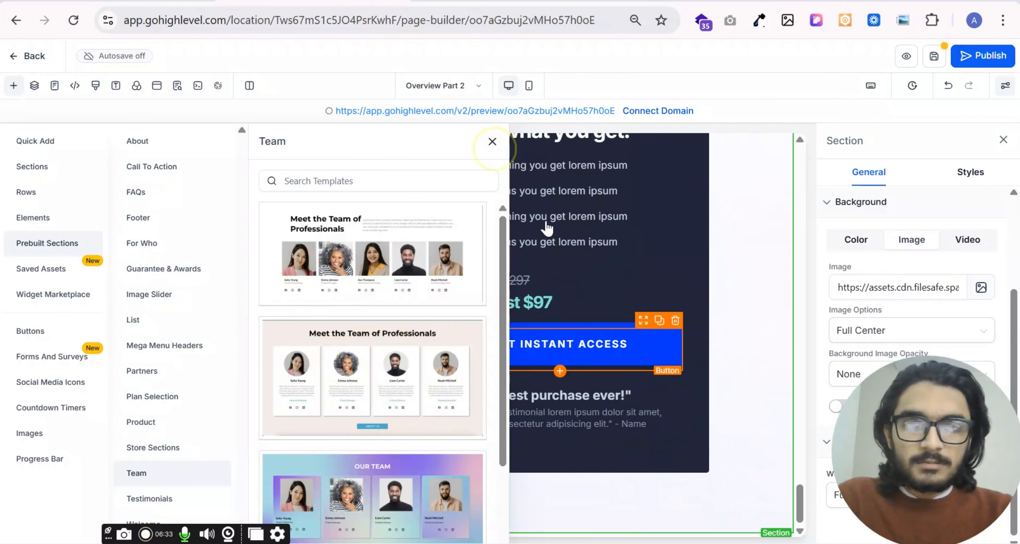
click(494, 144)
scroll(521, 420, down, 7)
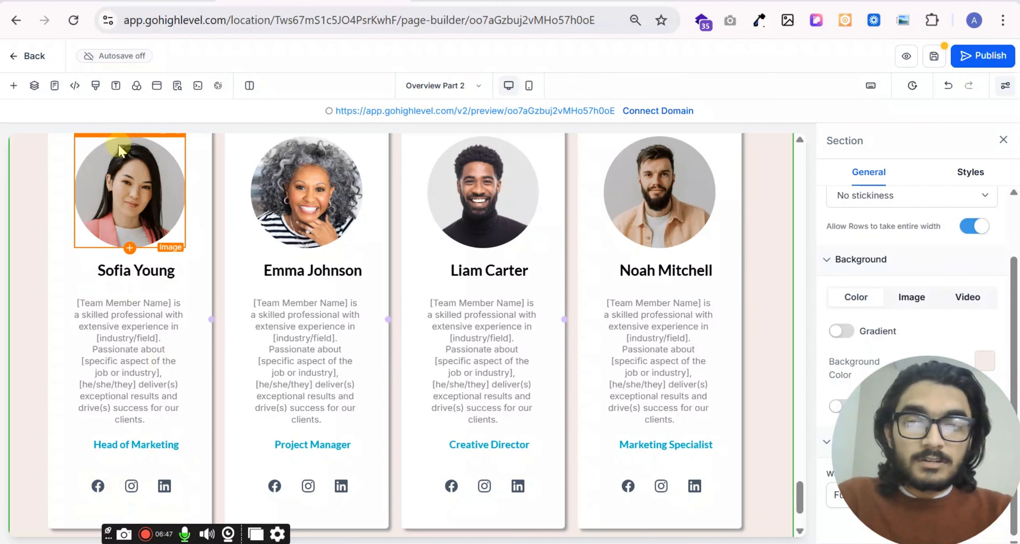
- Add the dark "What others are saying" template "testimonial 01" below the team section and look over its three reviews
click(16, 87)
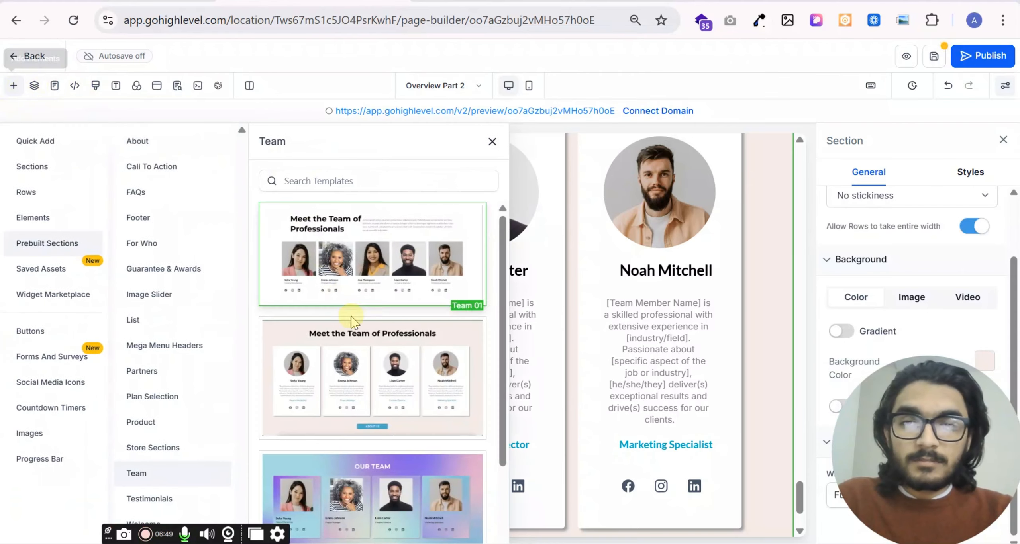
scroll(359, 339, down, 4)
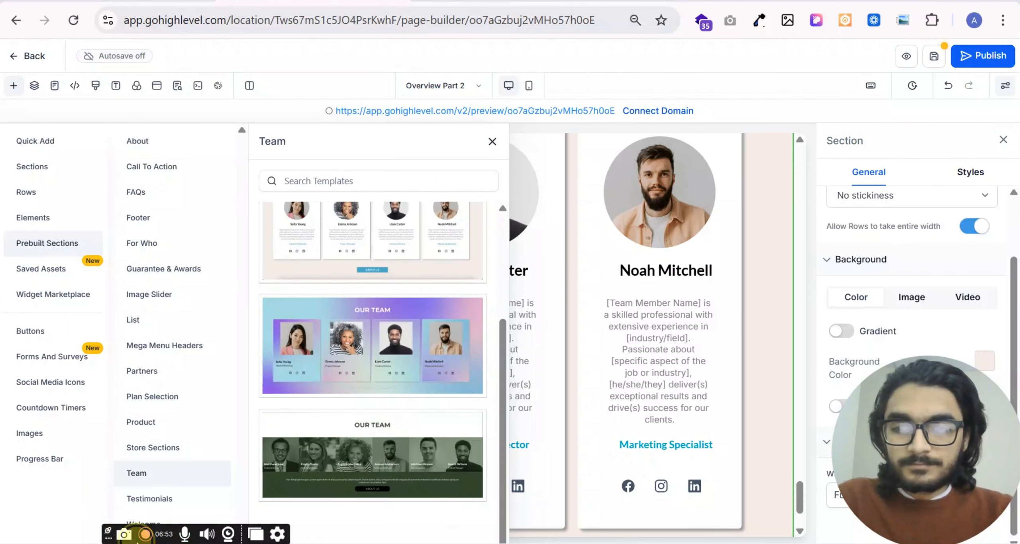
click(162, 503)
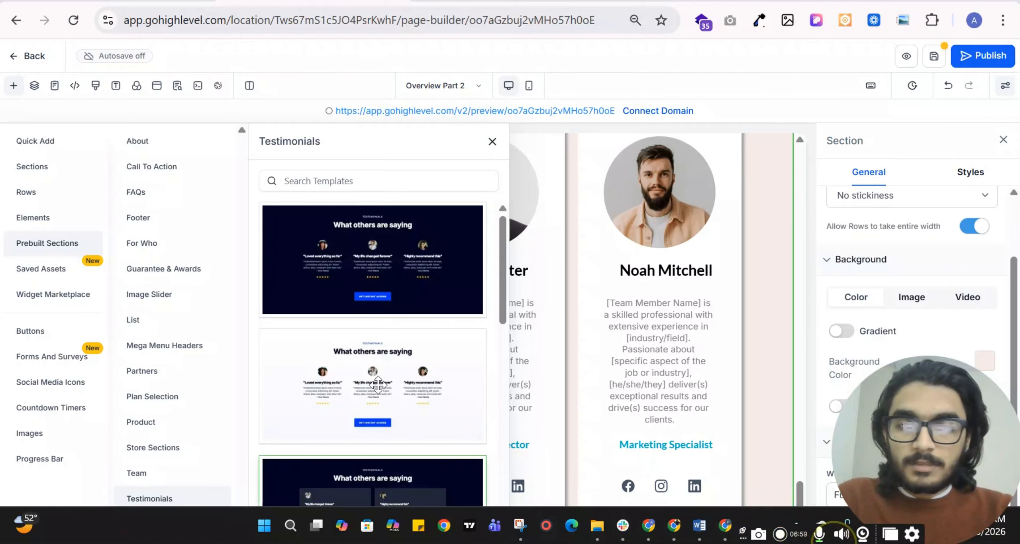
scroll(597, 267, down, 3)
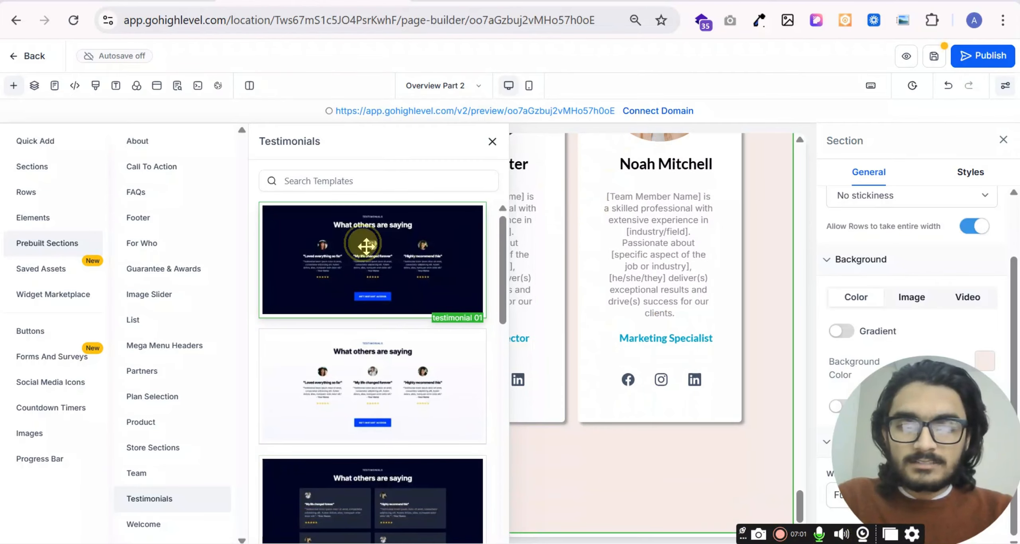
drag(363, 243, 652, 478)
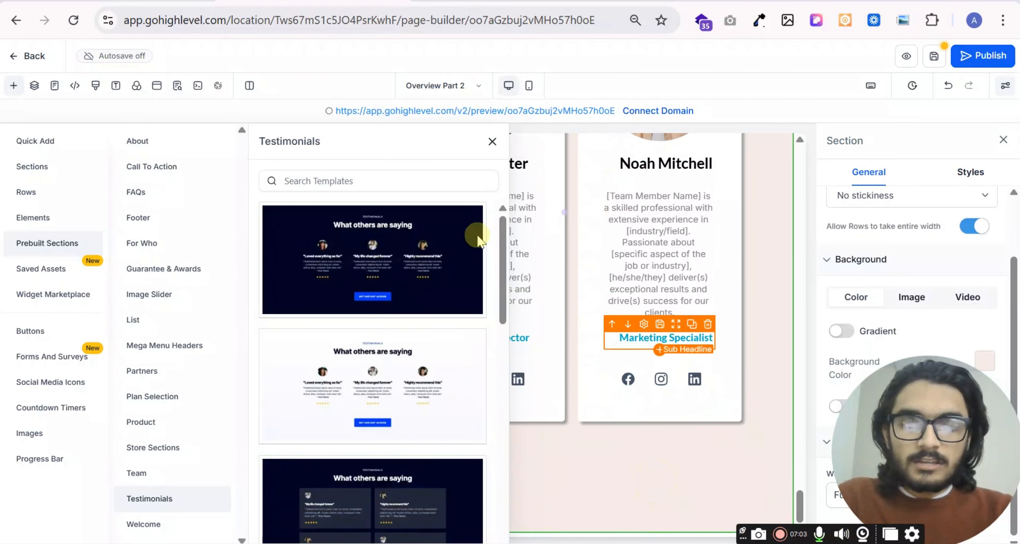
click(493, 143)
scroll(490, 194, down, 10)
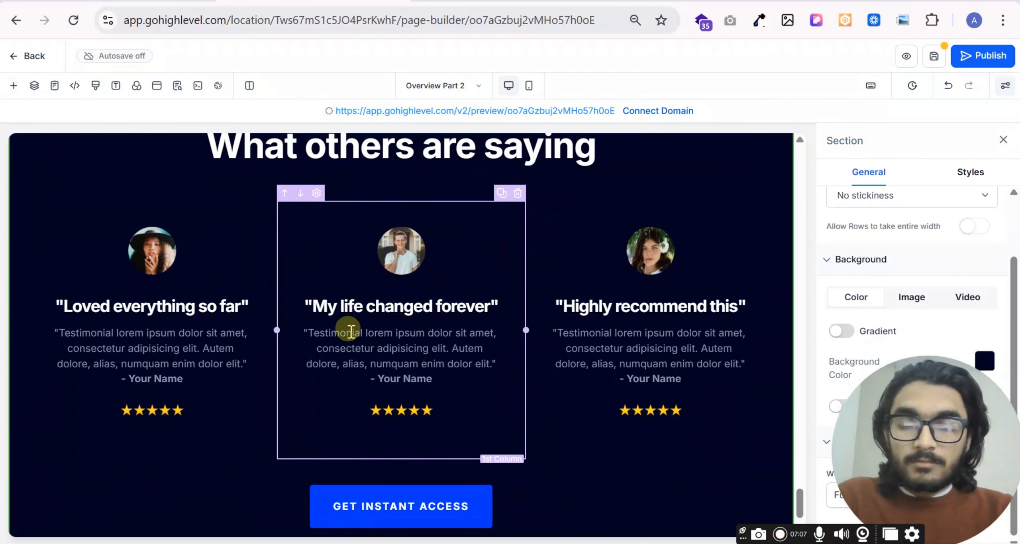
scroll(417, 279, up, 3)
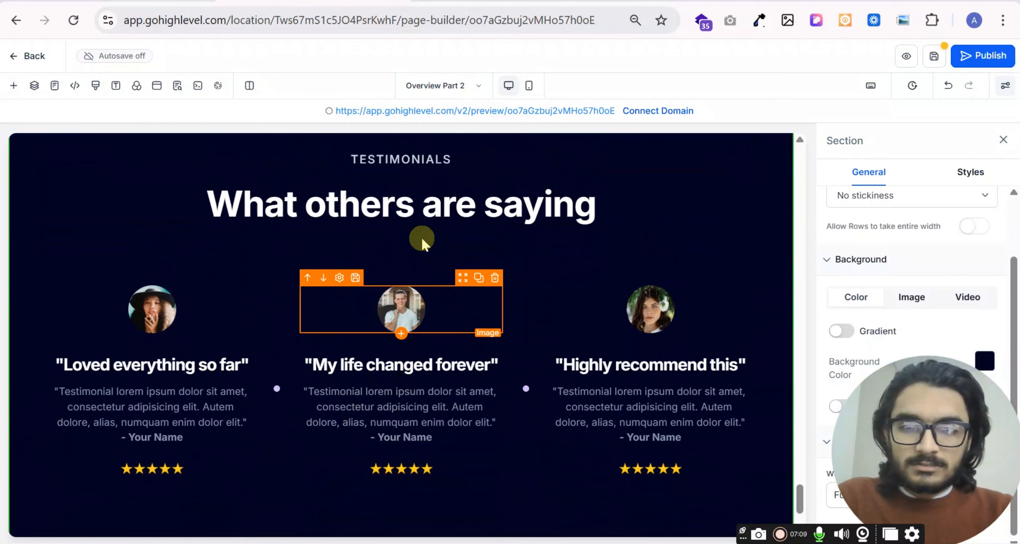
scroll(136, 223, down, 4)
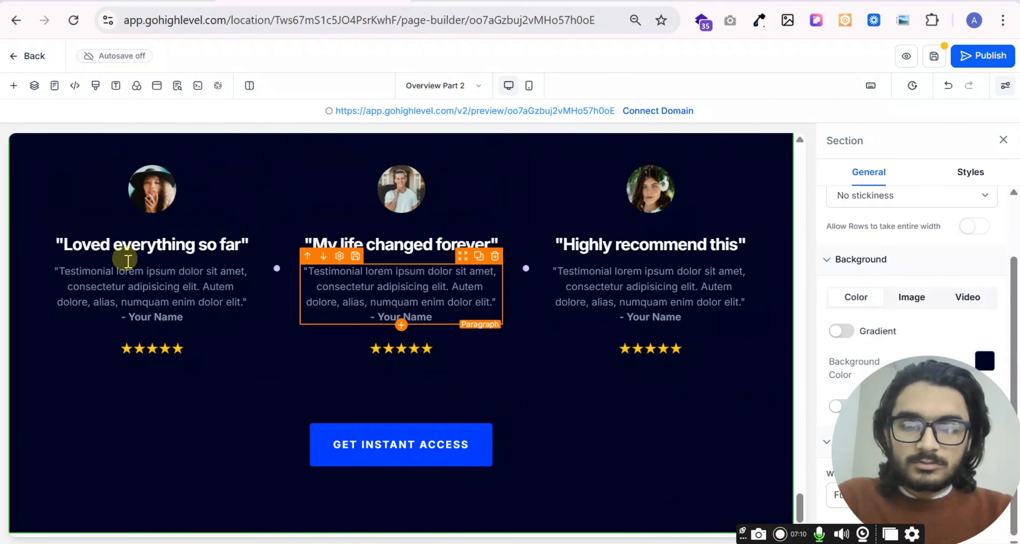
- Browse the remaining Testimonials templates, including the four-review and video layouts
click(14, 85)
scroll(383, 327, down, 8)
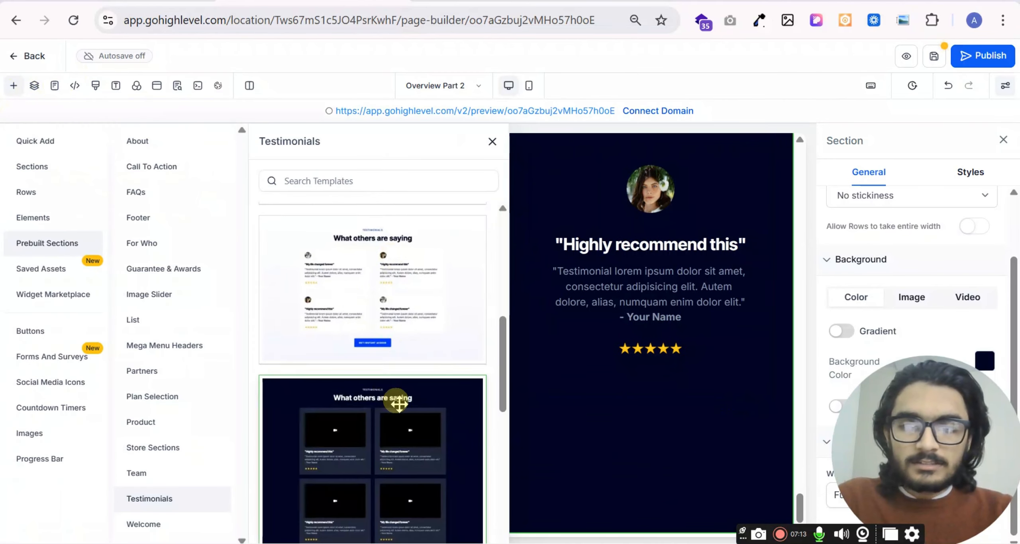
scroll(389, 326, down, 2)
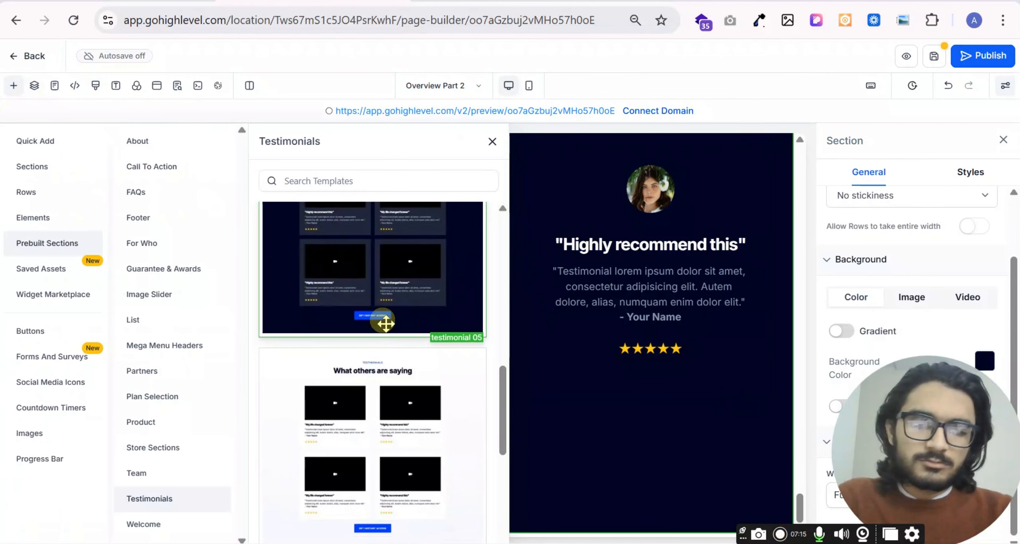
scroll(398, 367, down, 2)
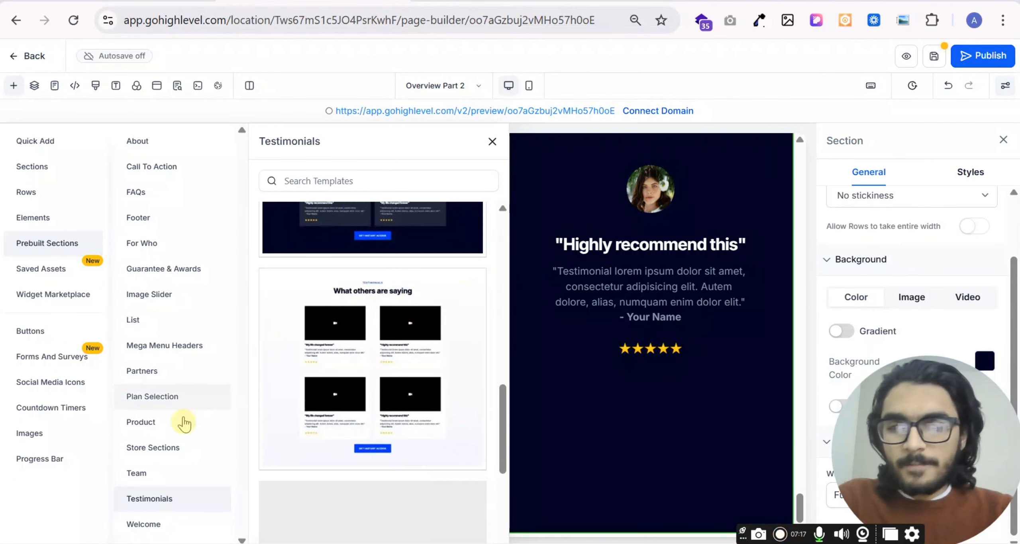
- Add the dark "welcome 01" template and its light "Main Headline for Sales Message" counterpart below the testimonials section
click(149, 529)
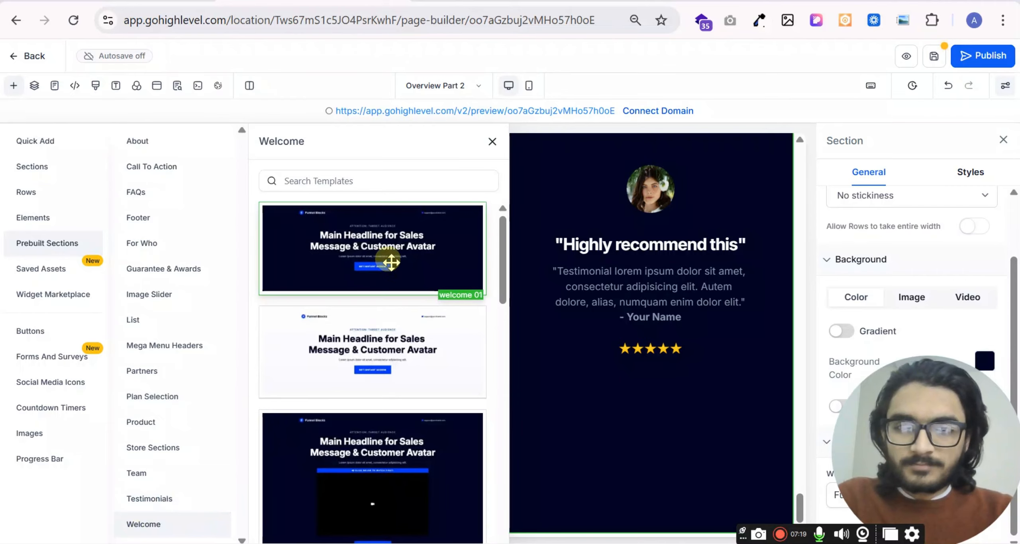
drag(418, 275, 655, 473)
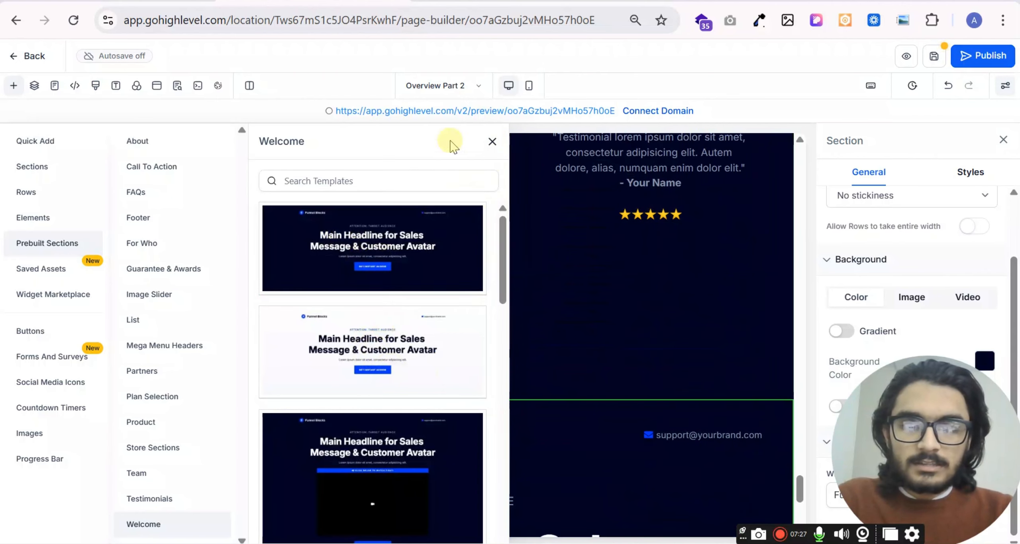
click(492, 142)
scroll(467, 383, down, 5)
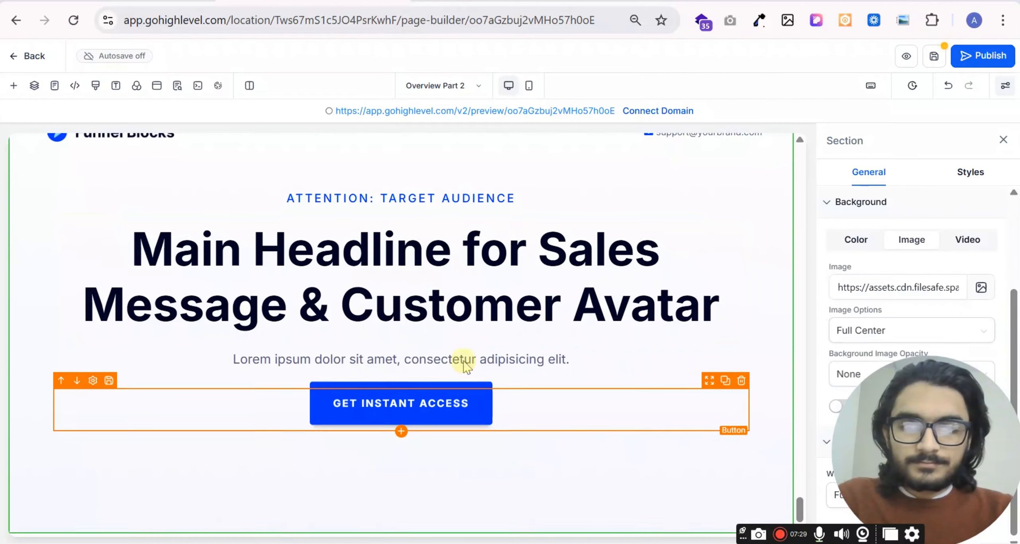
scroll(458, 339, up, 3)
scroll(454, 323, down, 4)
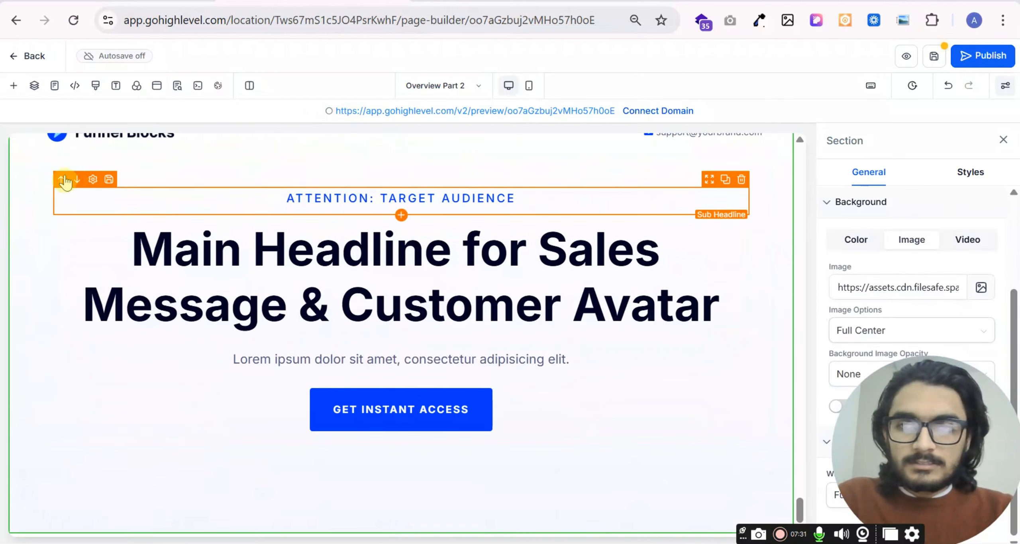
scroll(120, 227, up, 4)
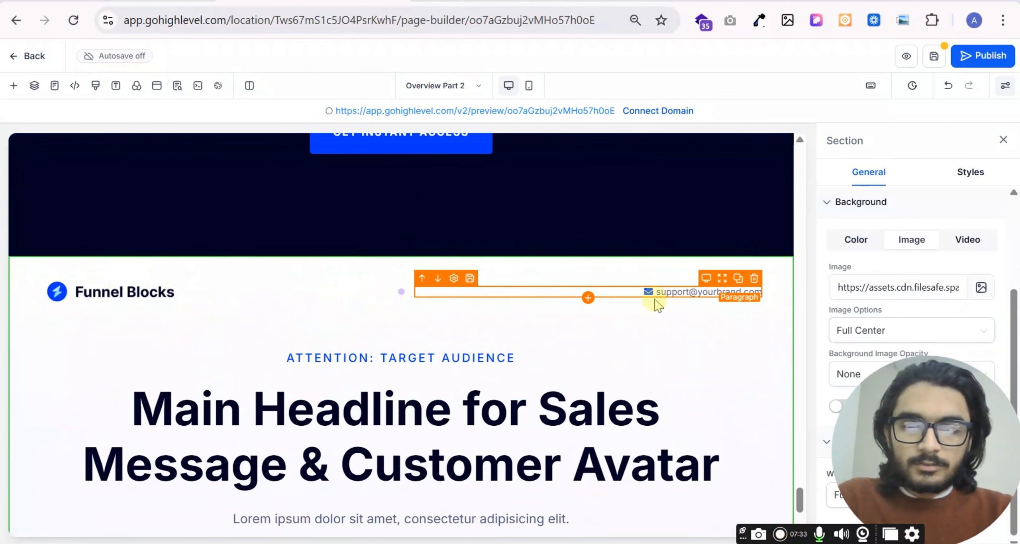
scroll(237, 221, down, 4)
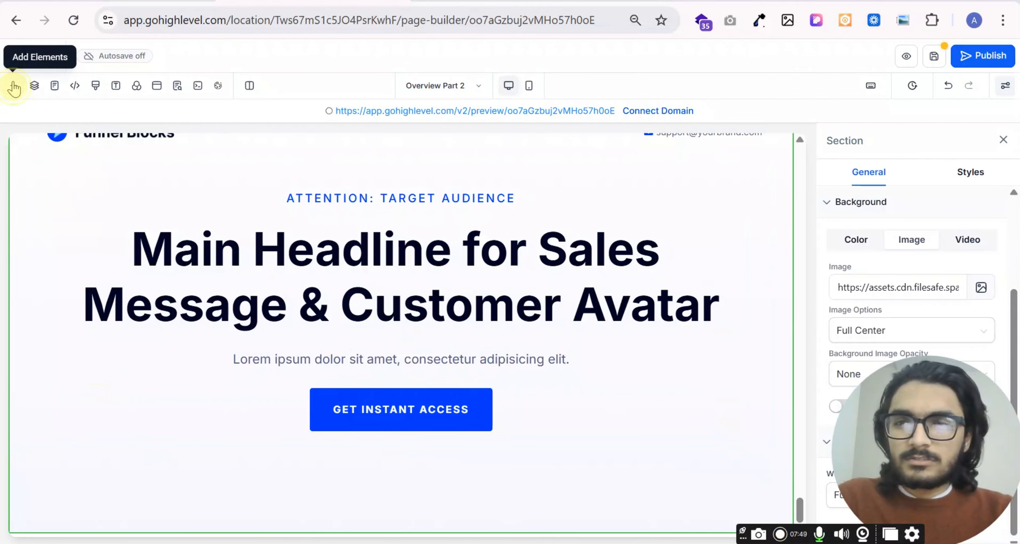
- Browse the remaining Welcome templates and the saved section templates
click(14, 85)
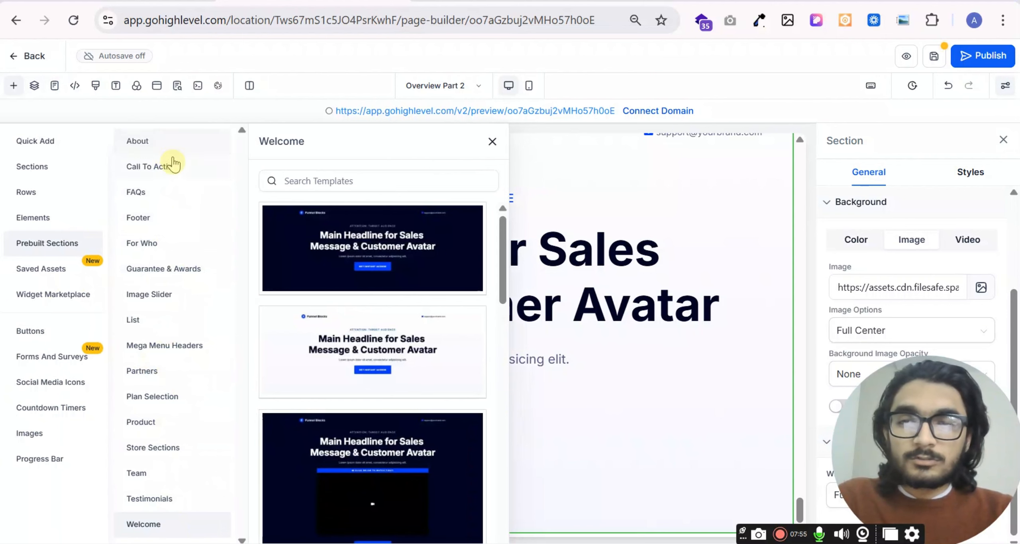
scroll(438, 351, down, 6)
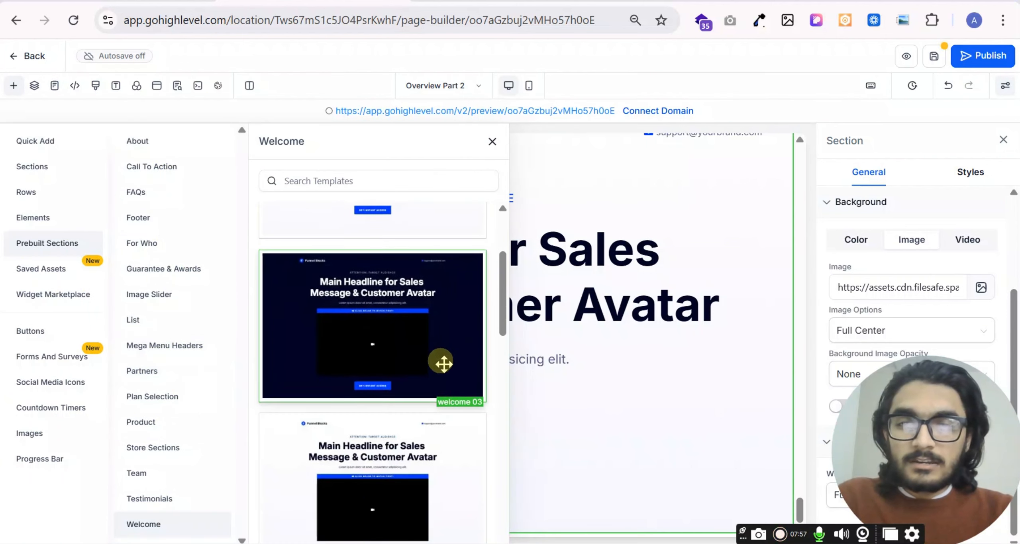
scroll(418, 353, down, 4)
scroll(416, 307, down, 5)
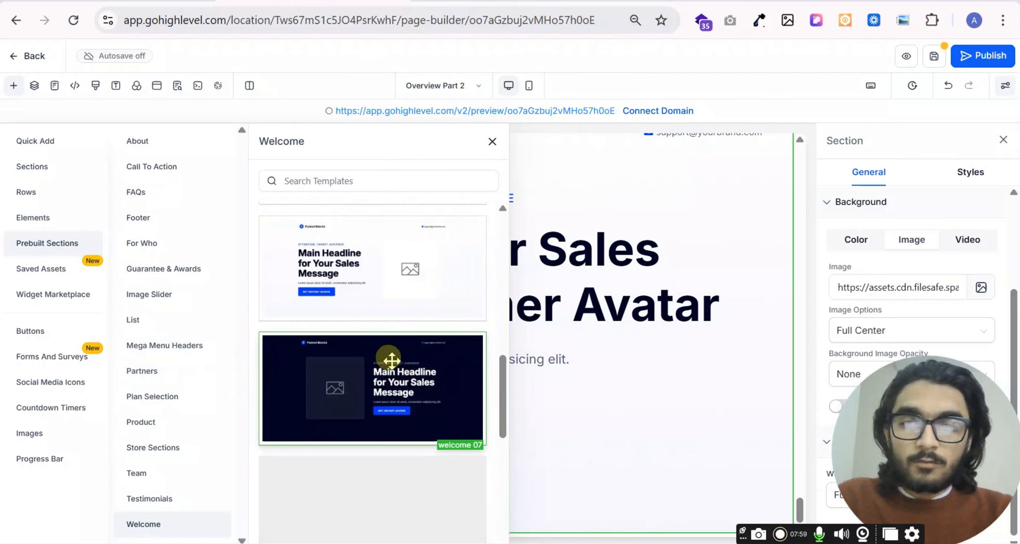
click(34, 274)
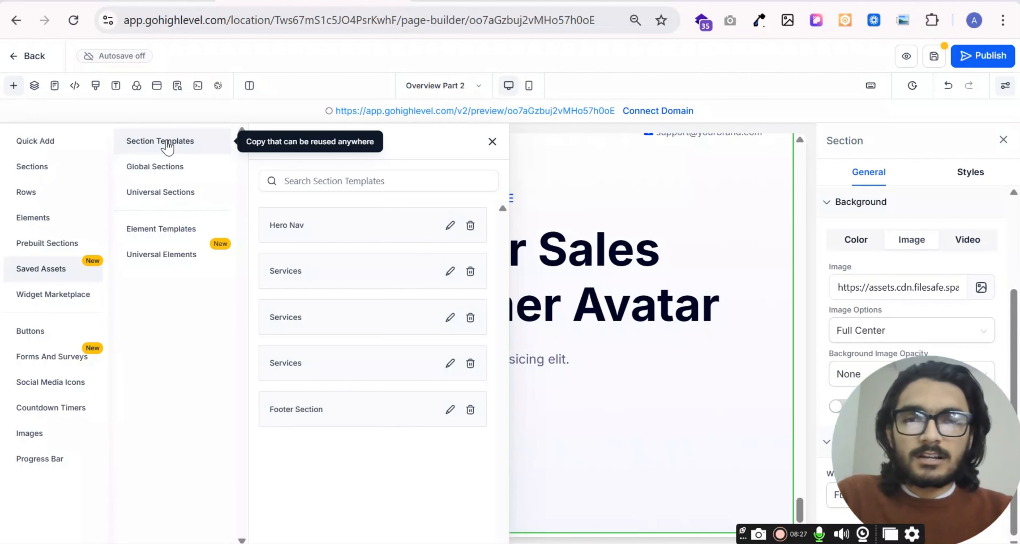
click(492, 143)
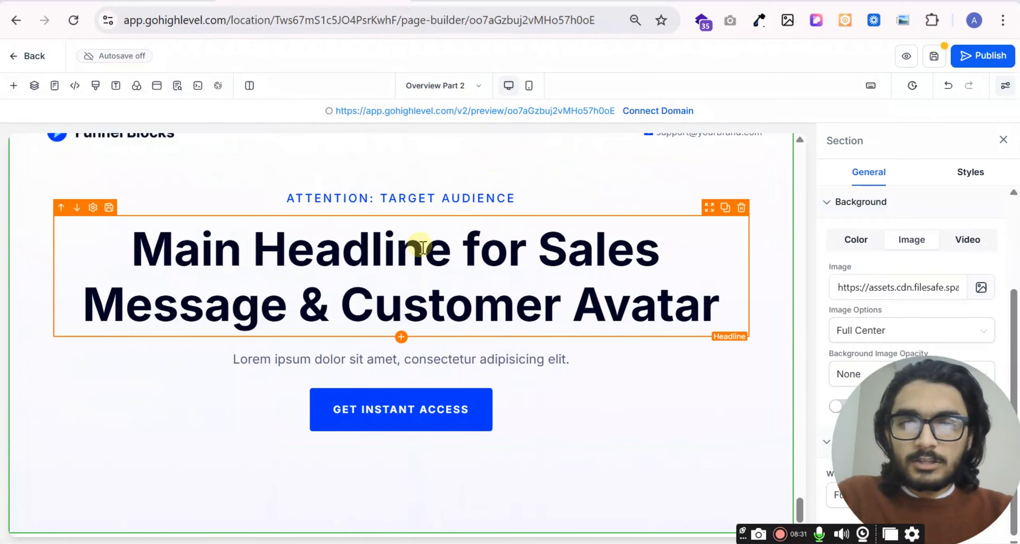
- Save the light "Main Headline for Sales Message" welcome section as a section template named "Hero Section"
scroll(79, 409, up, 4)
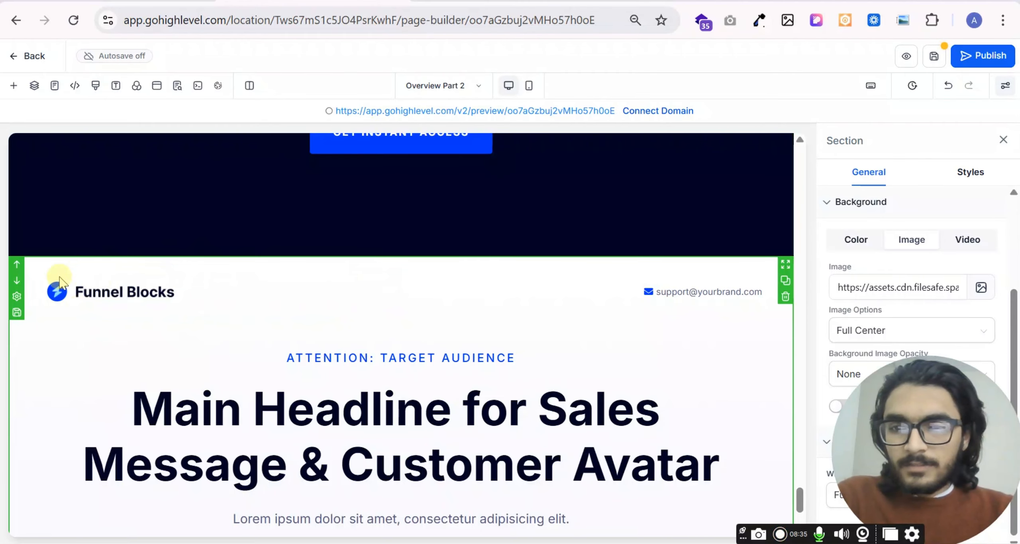
click(17, 314)
click(322, 184)
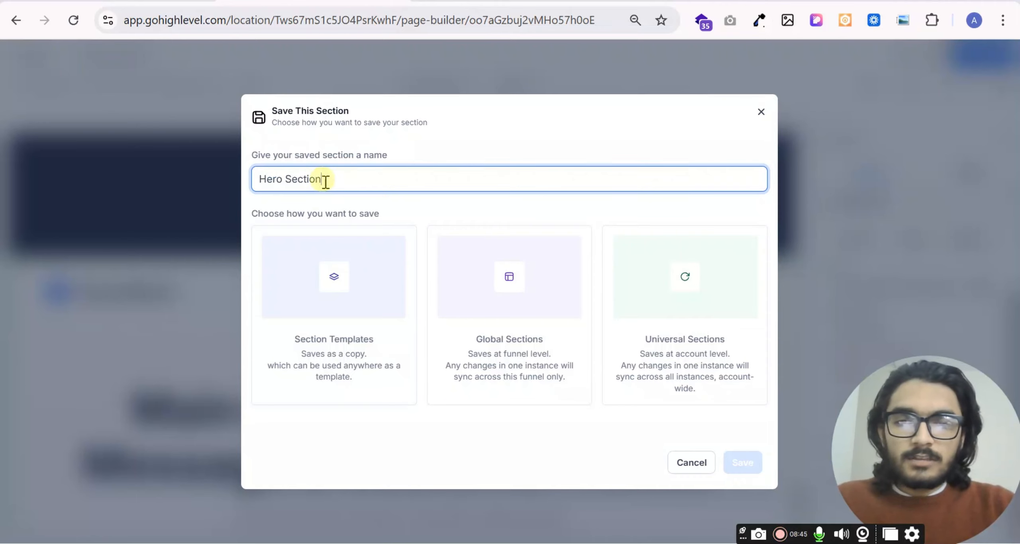
click(353, 323)
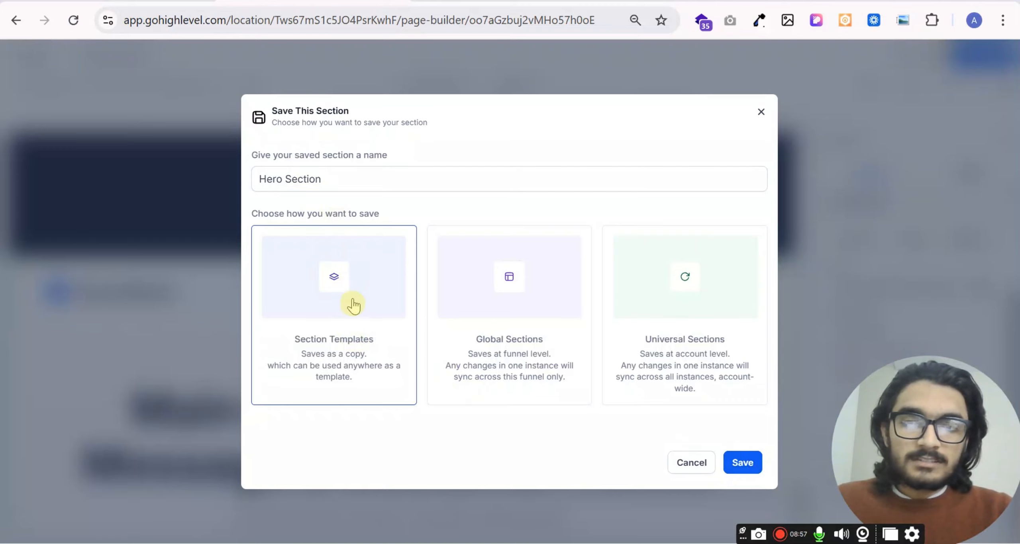
click(748, 464)
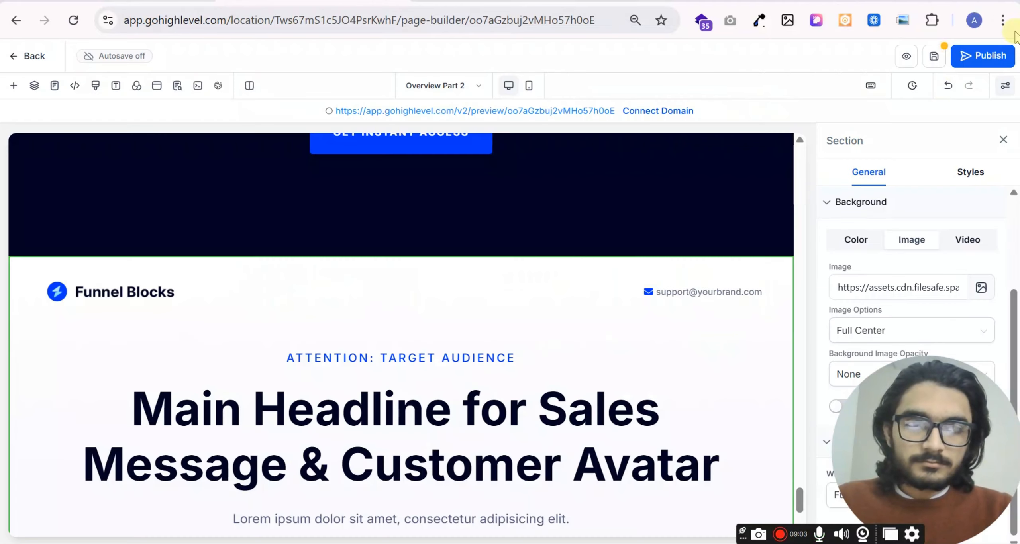
- Save the page and reload the page builder
click(935, 57)
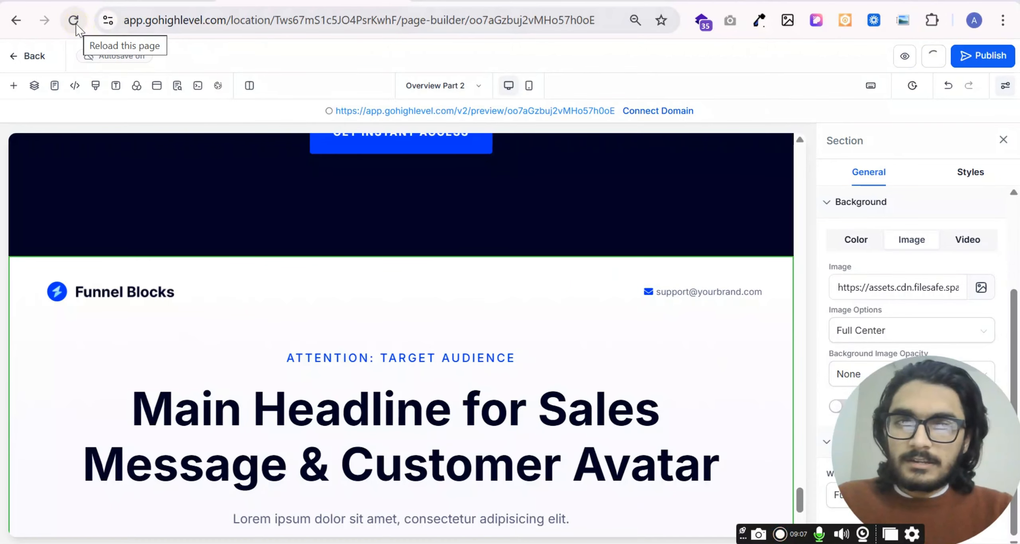
click(205, 141)
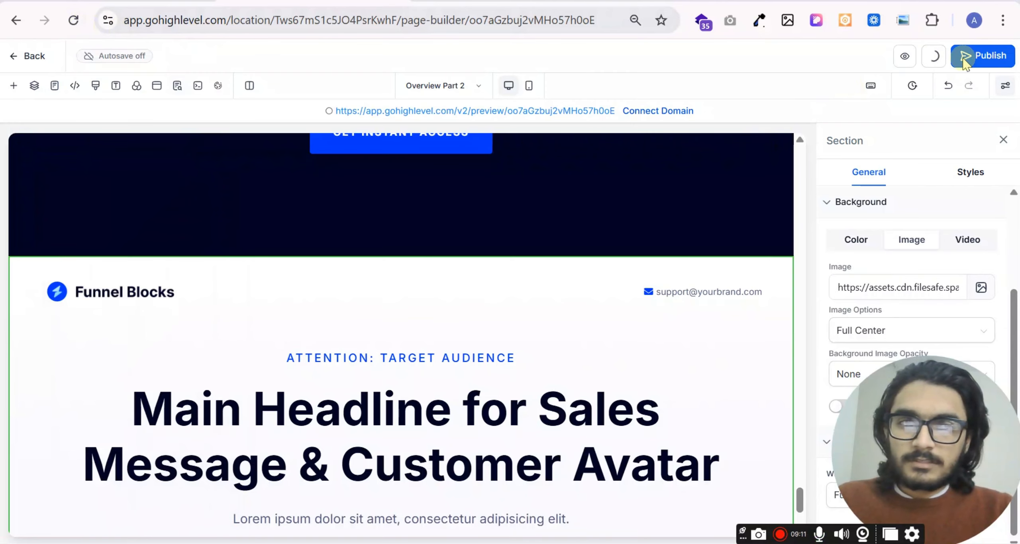
click(74, 22)
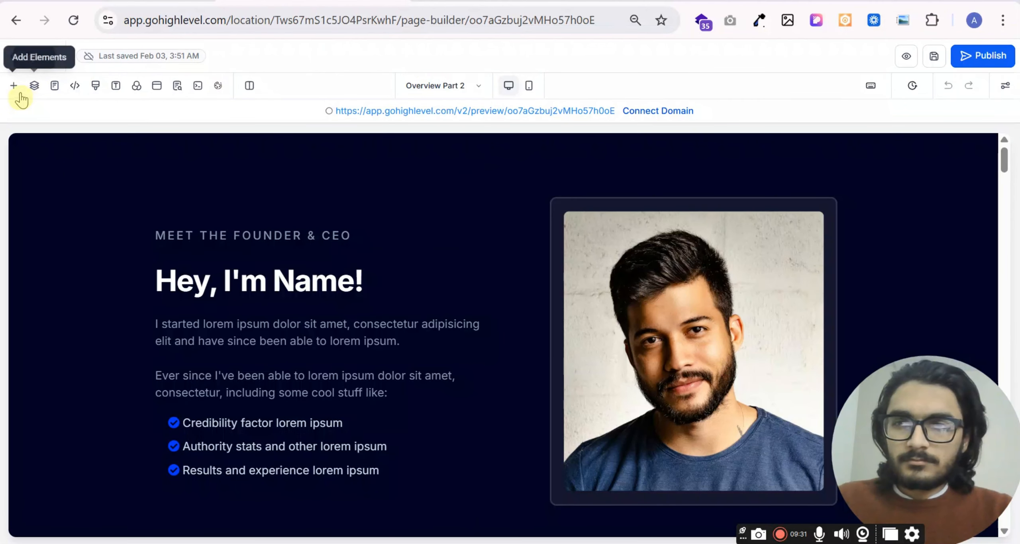
- Insert the saved "Hero Section" template directly below the "Meet the Founder & CEO" section
click(15, 87)
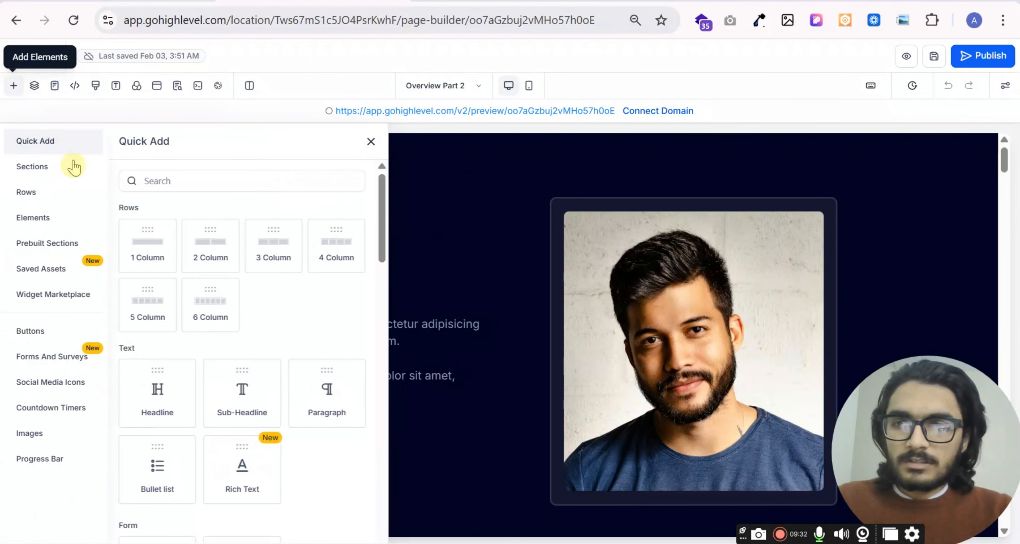
click(36, 269)
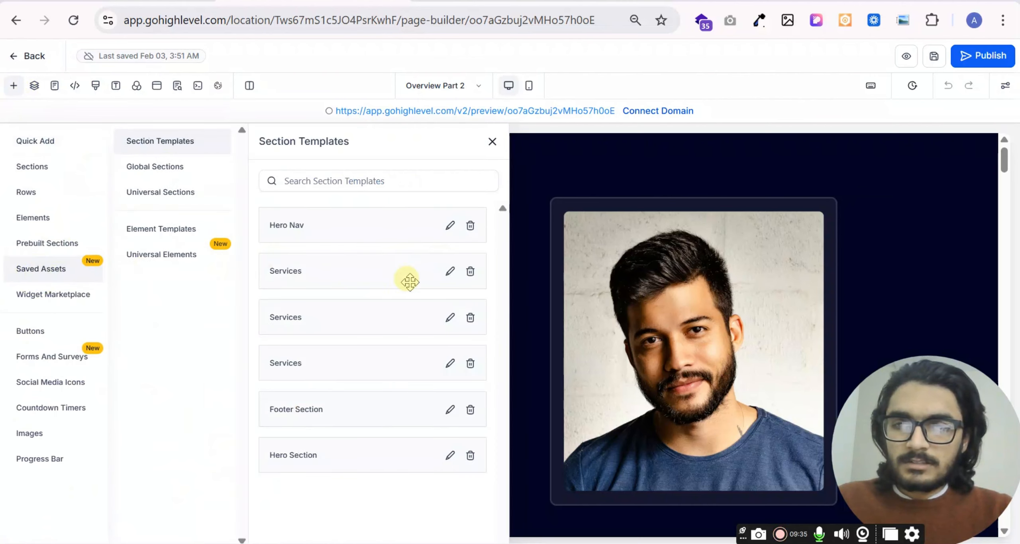
scroll(663, 353, down, 2)
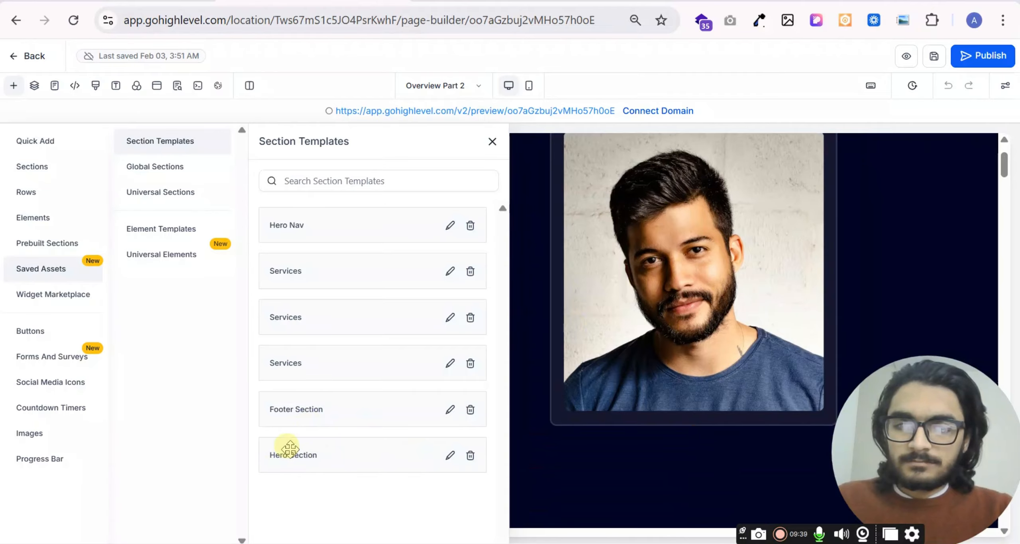
drag(287, 450, 629, 332)
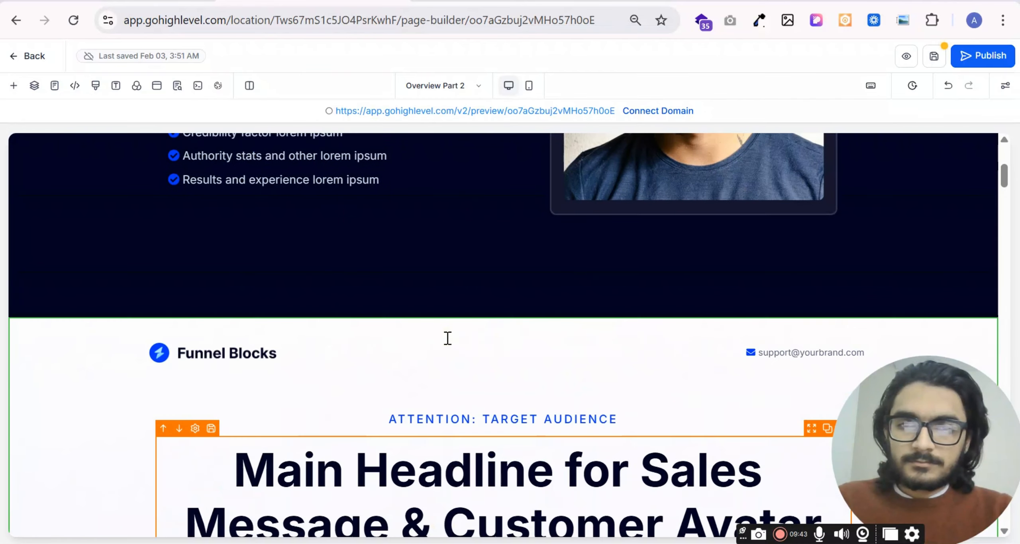
- Look over the page's sections from the inserted hero through the call to action, plans, team and testimonials to the welcome sections
scroll(466, 260, down, 15)
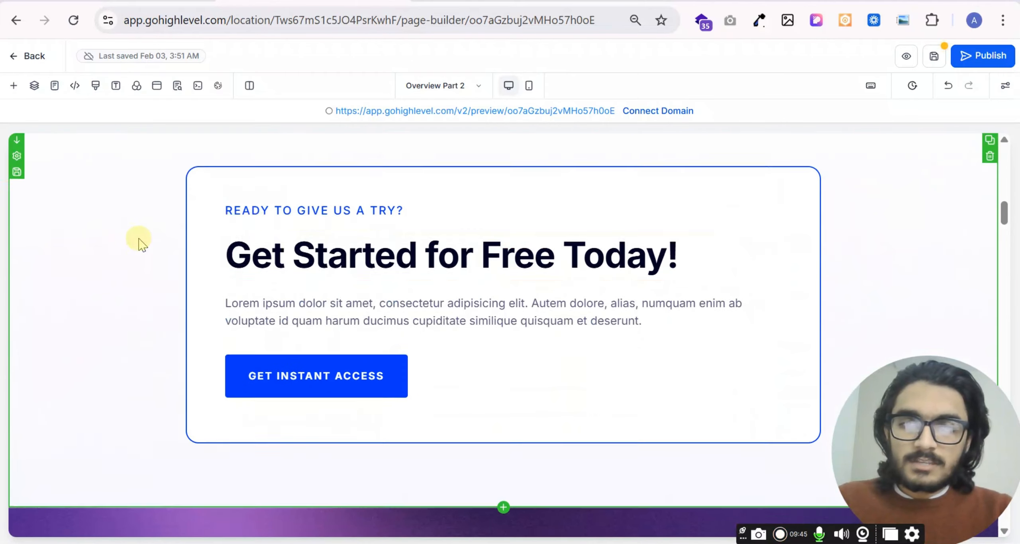
scroll(281, 235, down, 20)
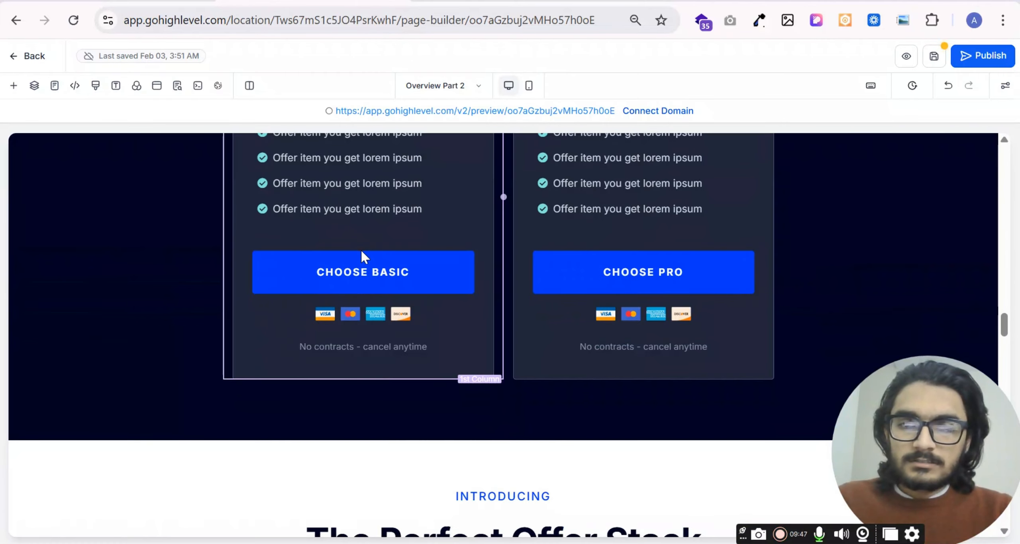
scroll(163, 243, up, 3)
scroll(237, 235, down, 20)
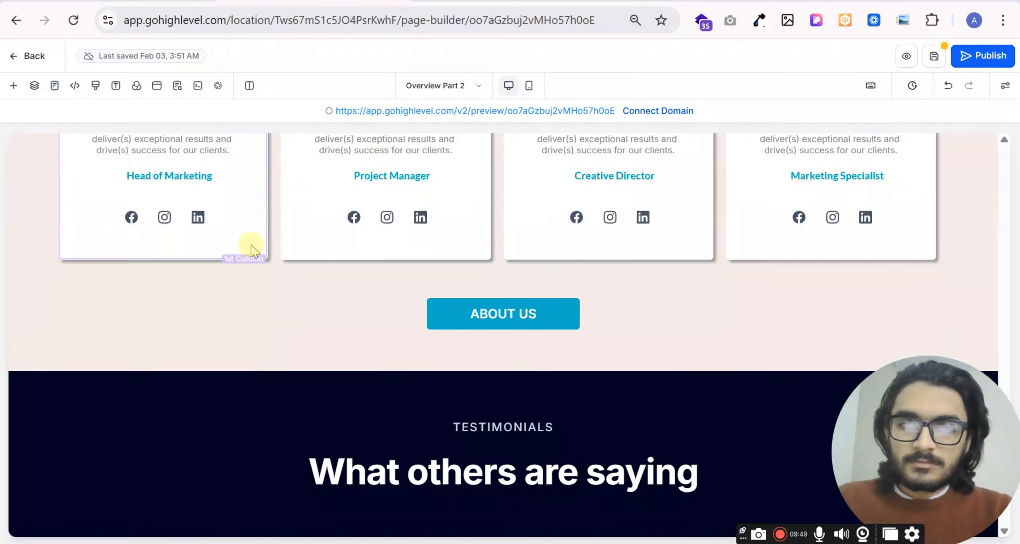
scroll(251, 246, down, 10)
scroll(243, 245, up, 3)
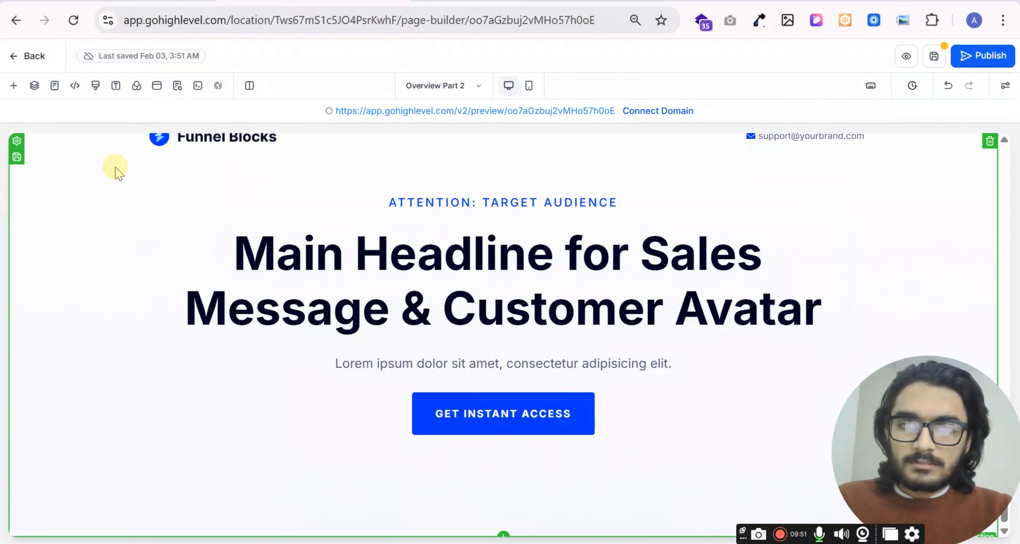
scroll(70, 304, up, 2)
scroll(323, 250, up, 10)
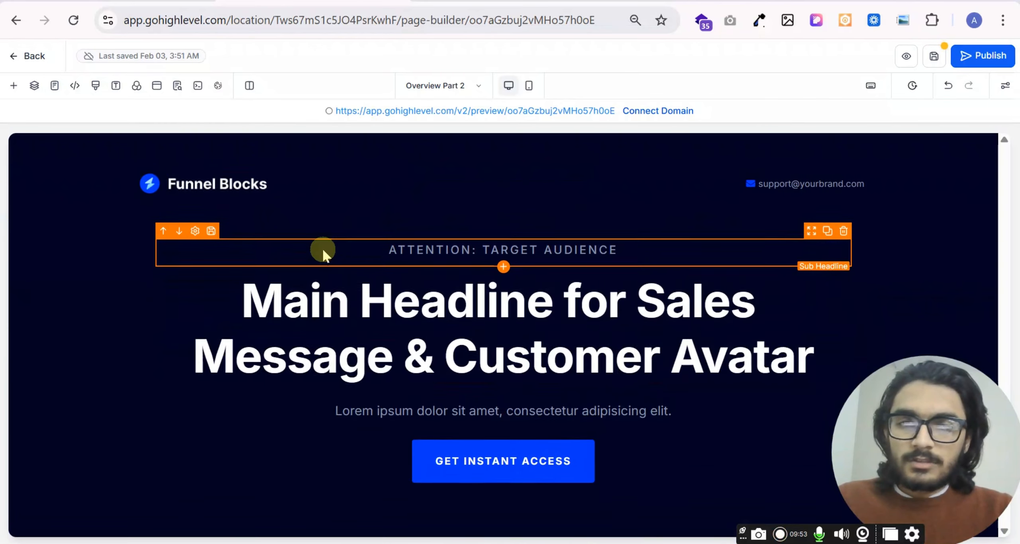
scroll(200, 213, up, 5)
- Browse the apps offered in the Widget Marketplace, such as the WhatsApp, spinning button and image widgets
click(14, 85)
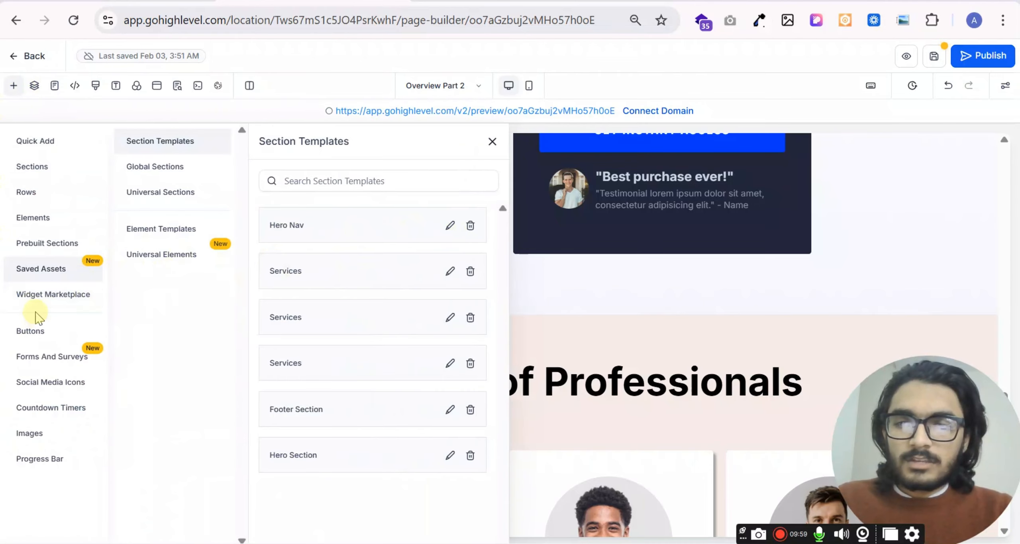
click(35, 297)
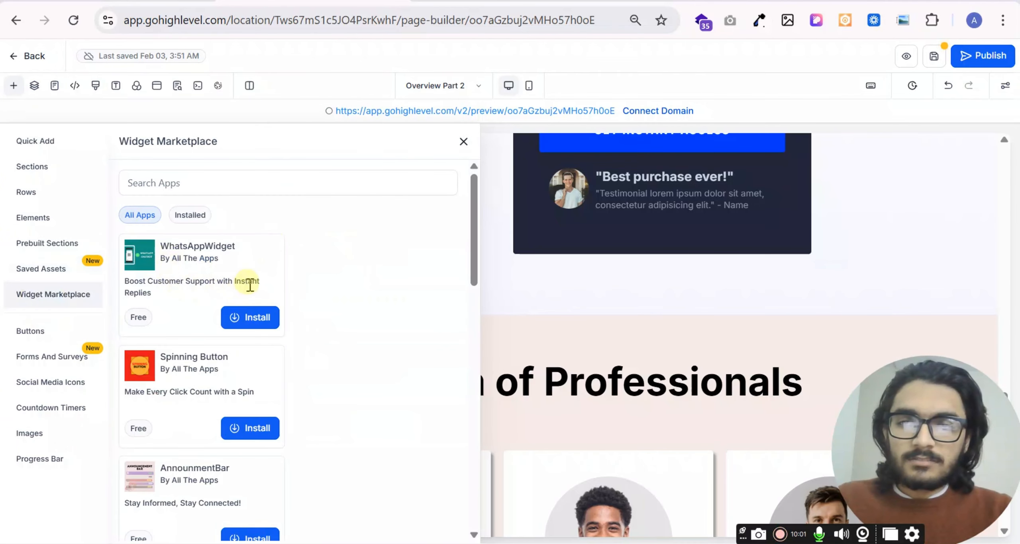
scroll(240, 299, down, 2)
scroll(217, 332, down, 2)
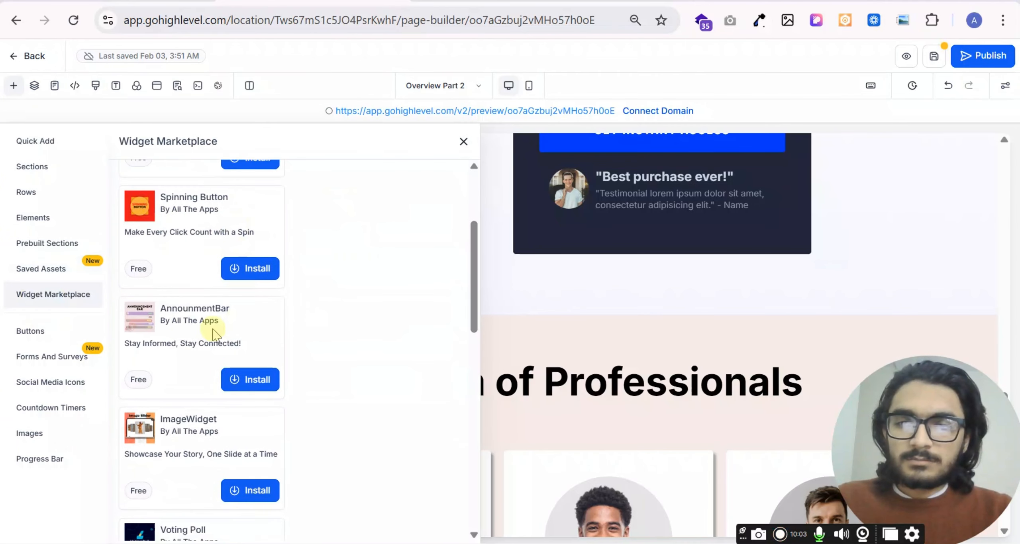
- Browse the premade button styles and add the red rounded button above the "Meet the Team of Professionals" section
click(40, 332)
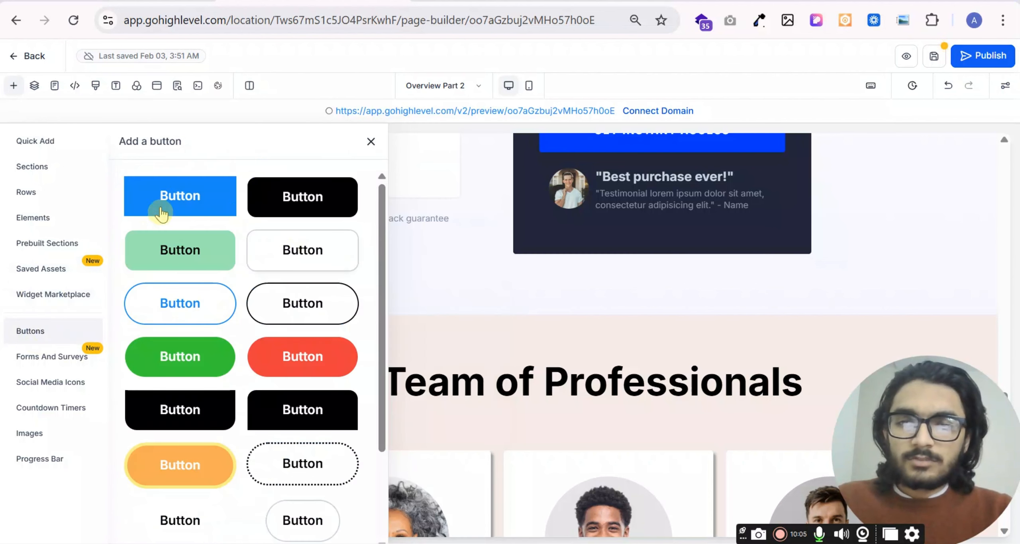
scroll(332, 399, down, 3)
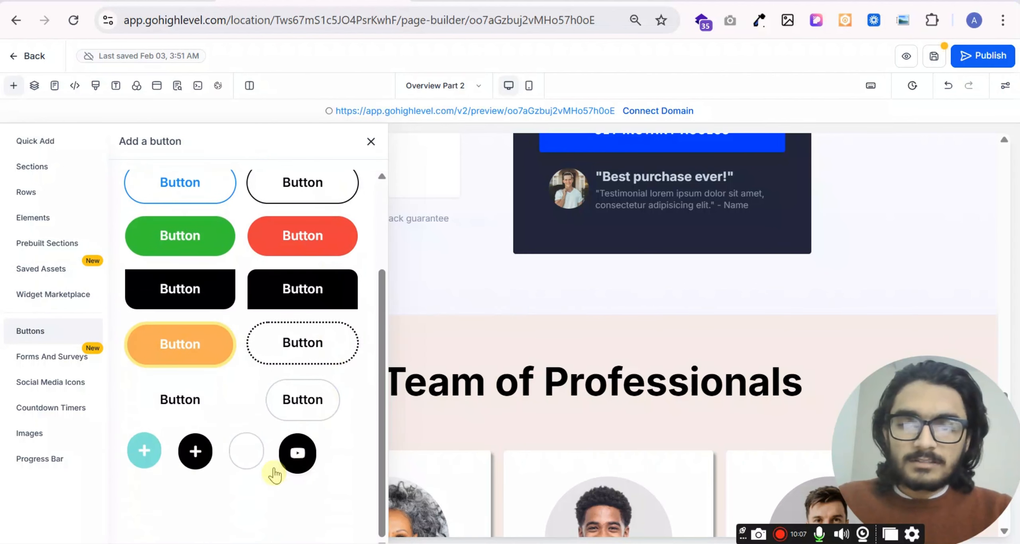
scroll(207, 318, up, 2)
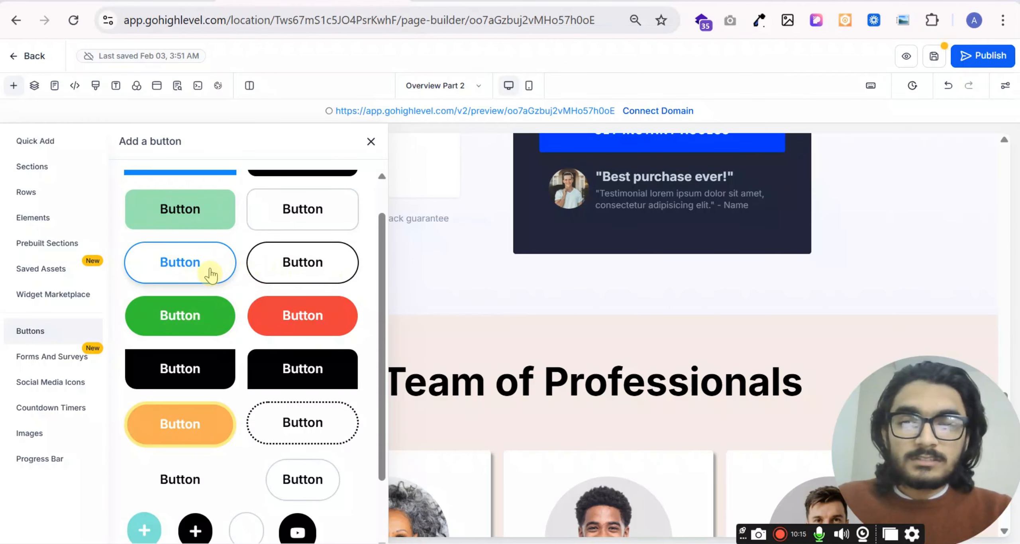
scroll(210, 275, down, 2)
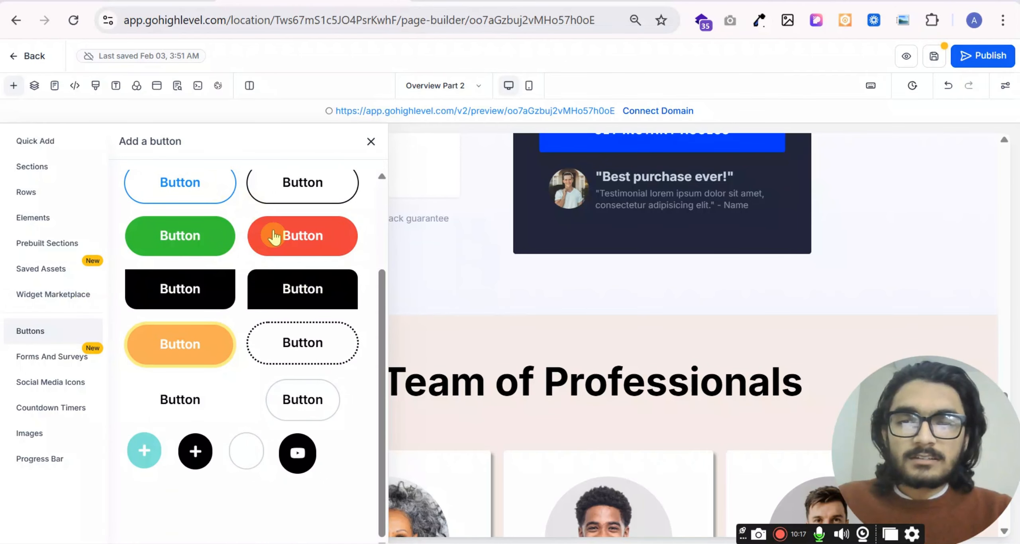
drag(290, 241, 485, 290)
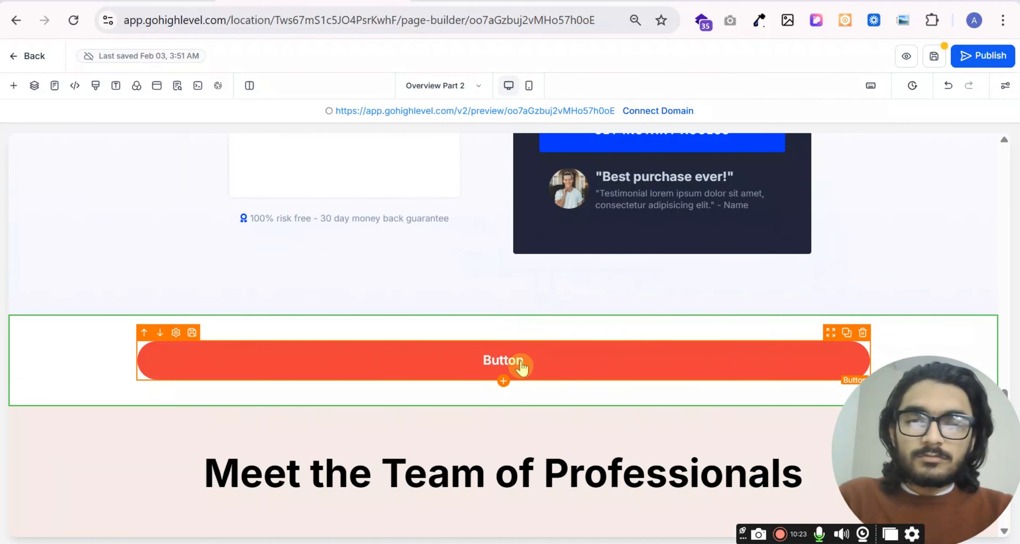
- Open the red button's settings and look through its text and typography options
click(559, 363)
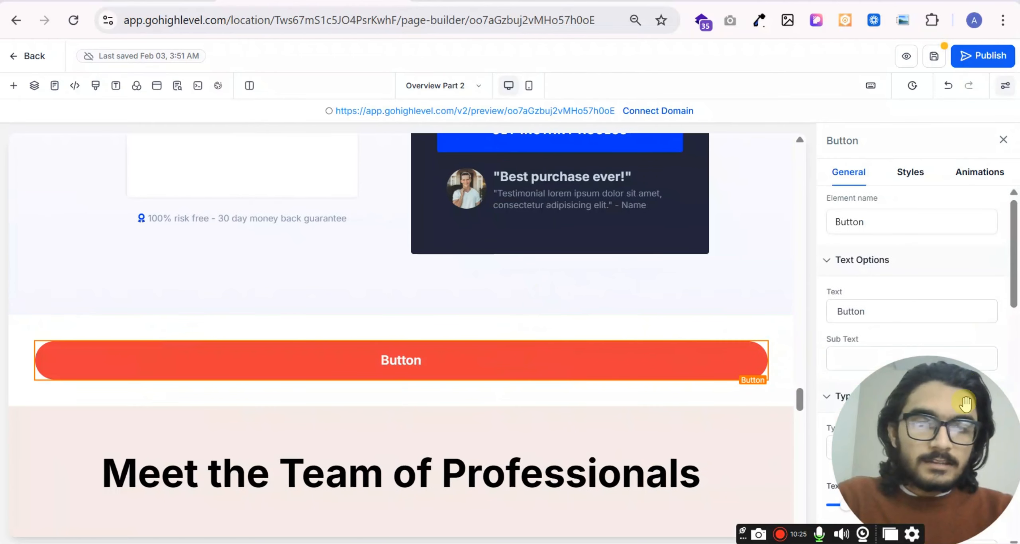
drag(932, 482, 227, 485)
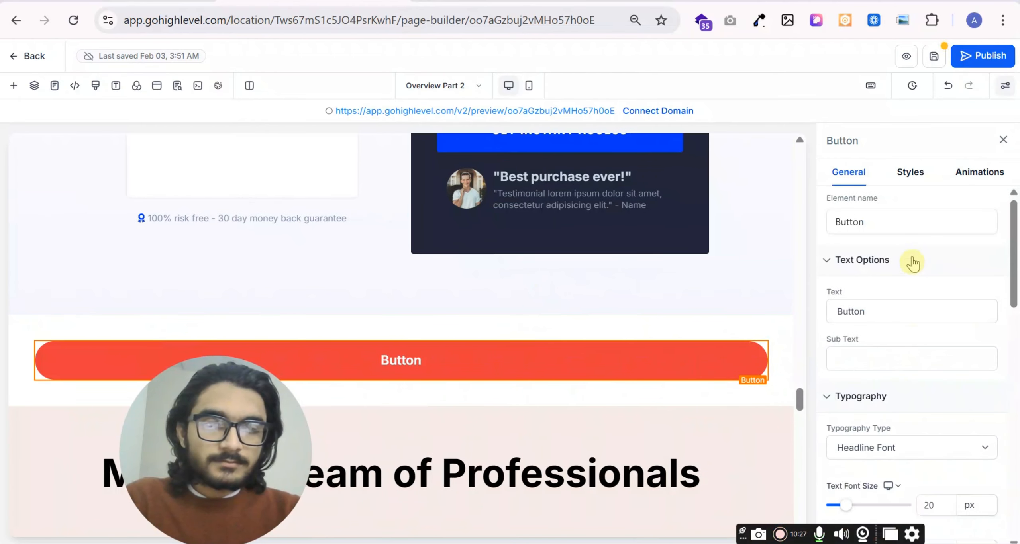
scroll(929, 335, down, 8)
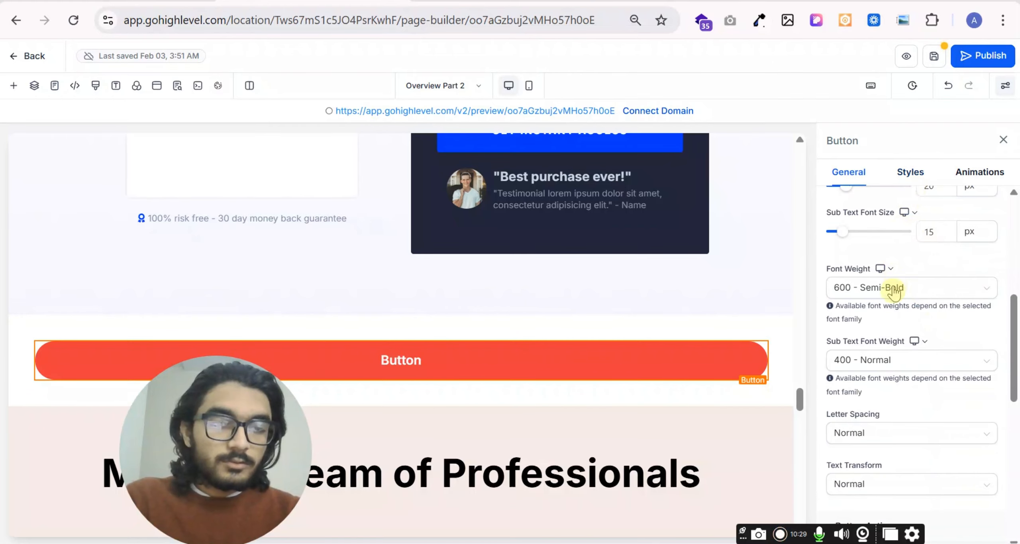
drag(202, 463, 928, 513)
- Look over the premade button styles available to add to the page
click(14, 86)
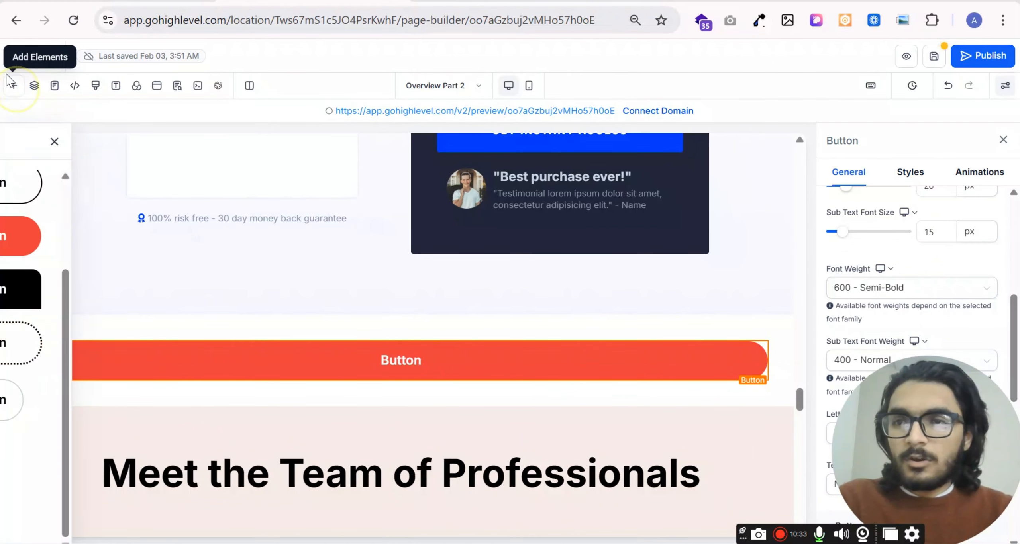
click(58, 331)
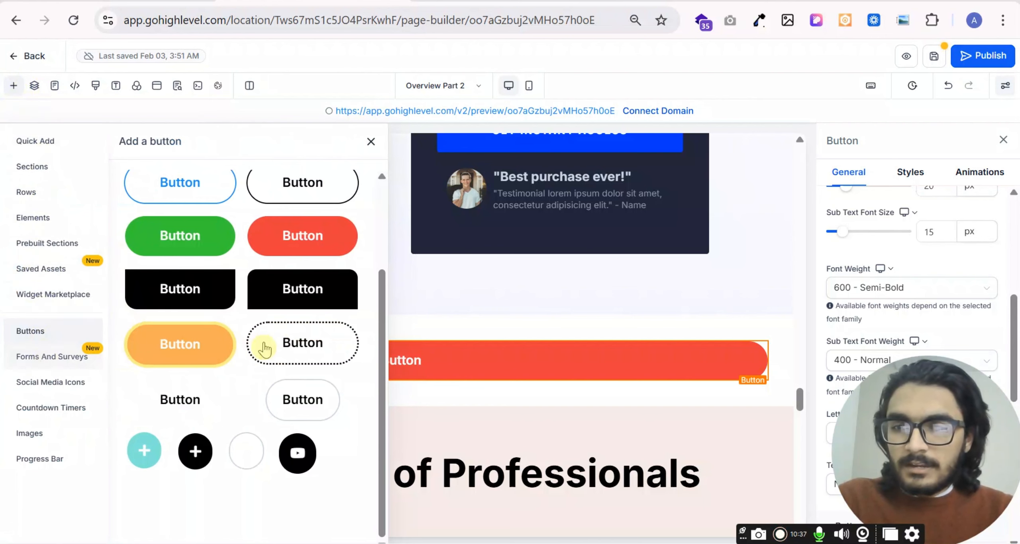
scroll(259, 271, up, 3)
scroll(253, 327, down, 3)
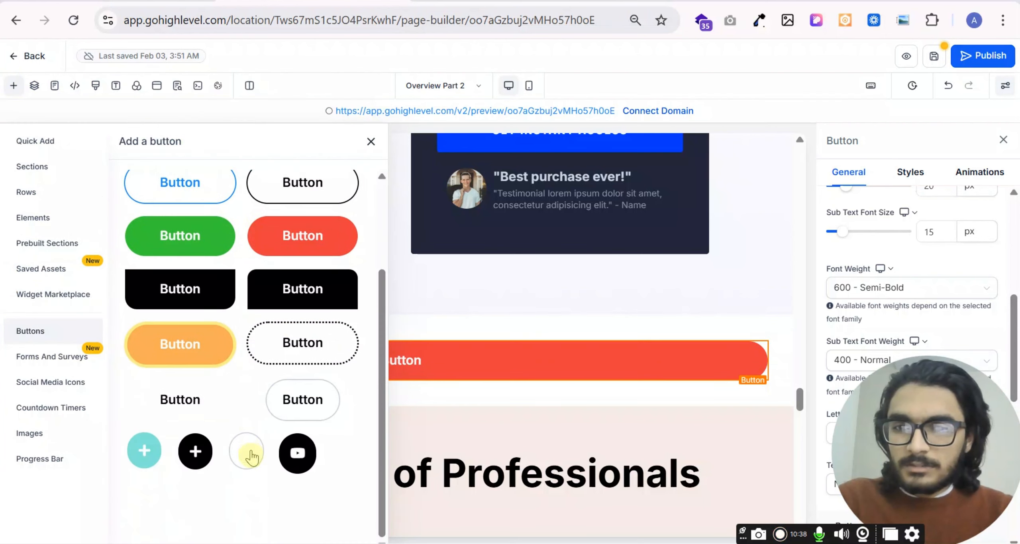
- Insert the prebuilt Application Form directly below the red button, above the "Meet the Team of Professionals" section
click(37, 361)
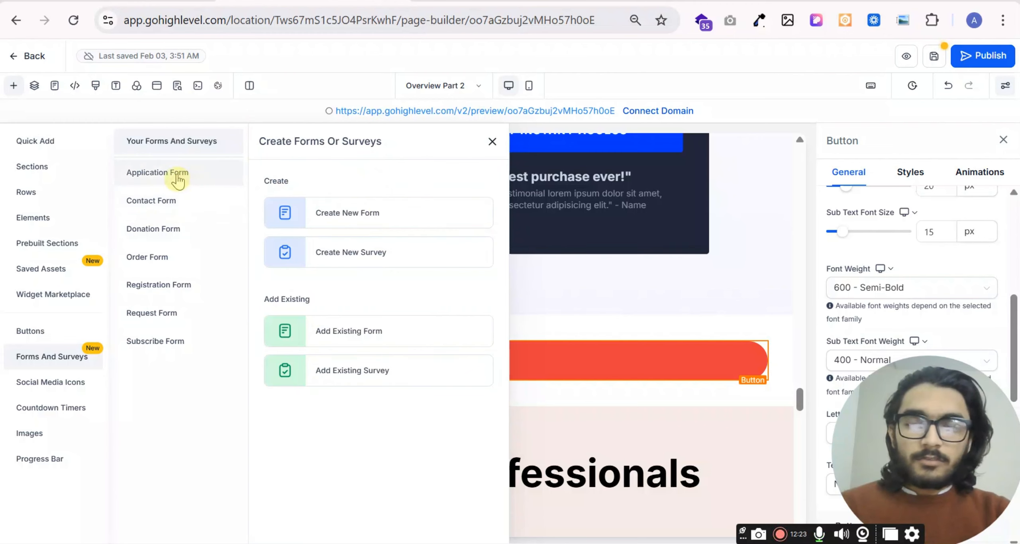
click(161, 177)
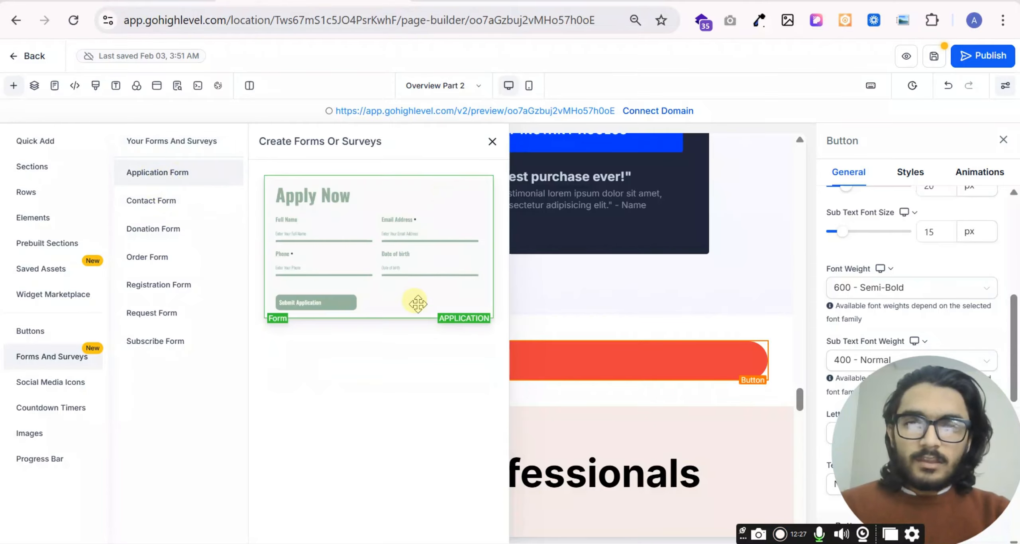
scroll(684, 292, down, 2)
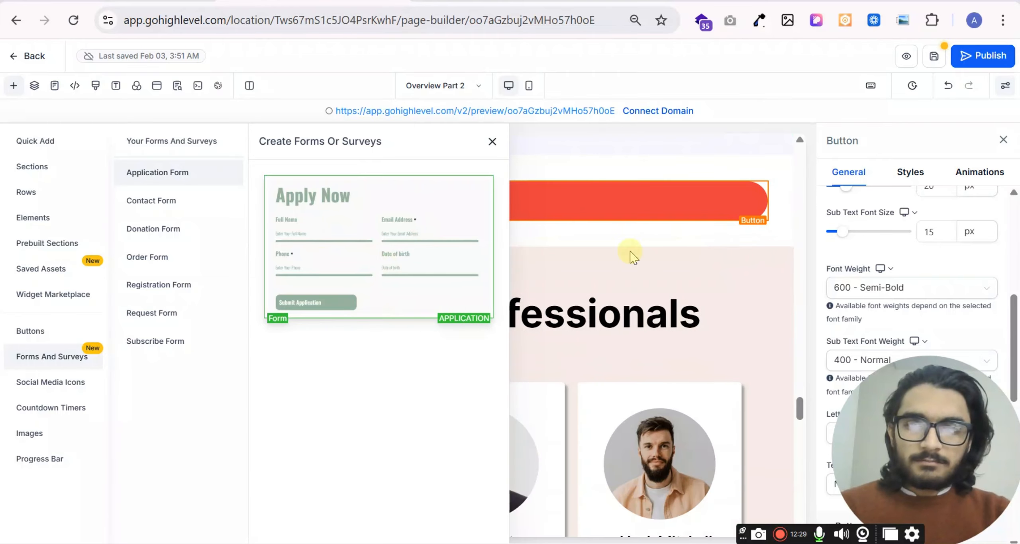
scroll(633, 254, down, 2)
drag(386, 269, 451, 415)
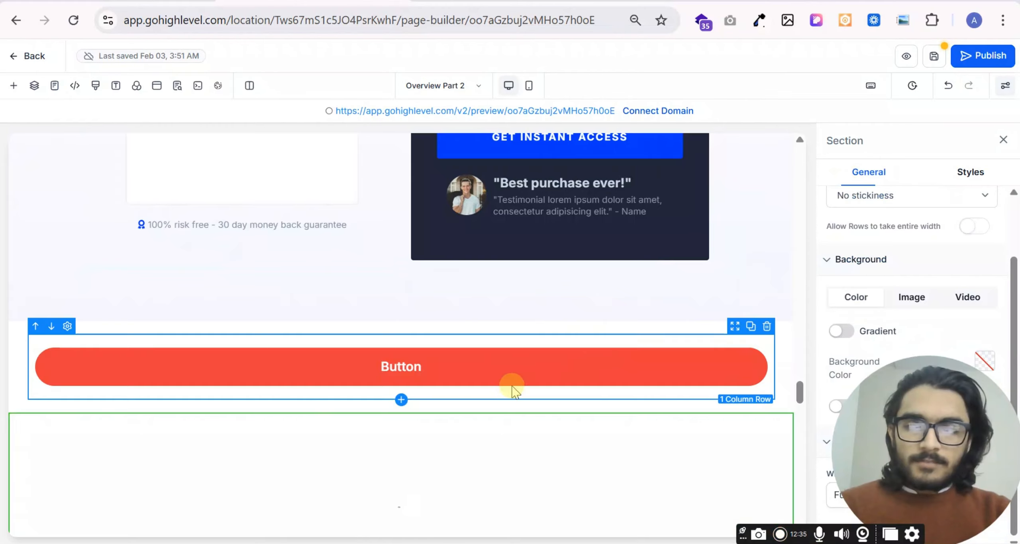
scroll(513, 387, down, 4)
scroll(292, 347, up, 2)
scroll(451, 312, down, 2)
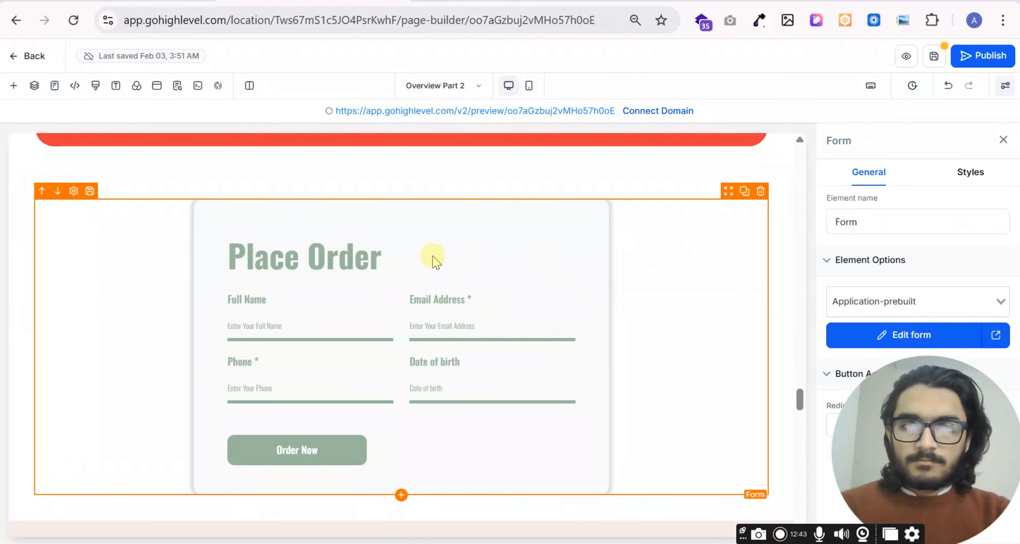
scroll(538, 284, down, 4)
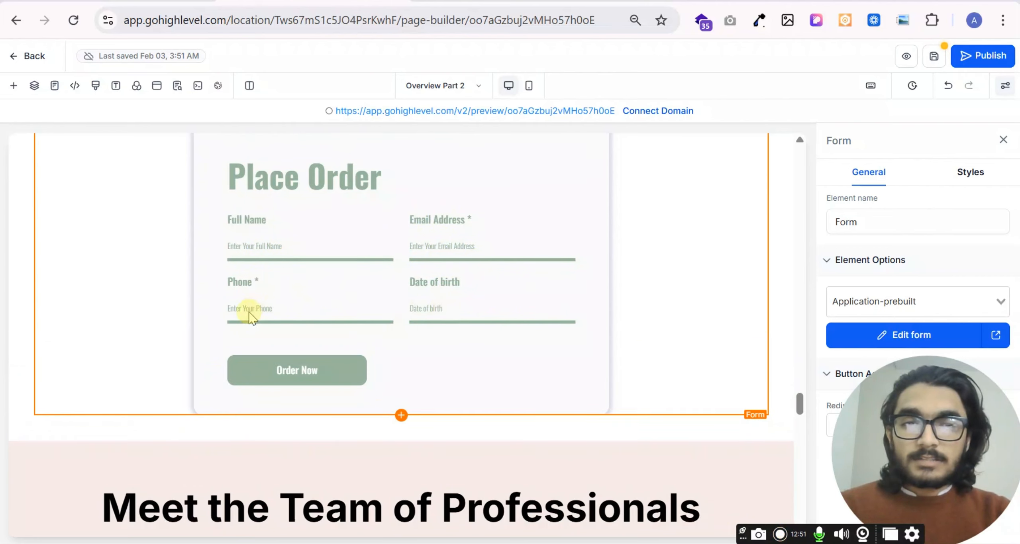
- Open the inserted form in the Form Builder and look over its fields and product area
click(895, 340)
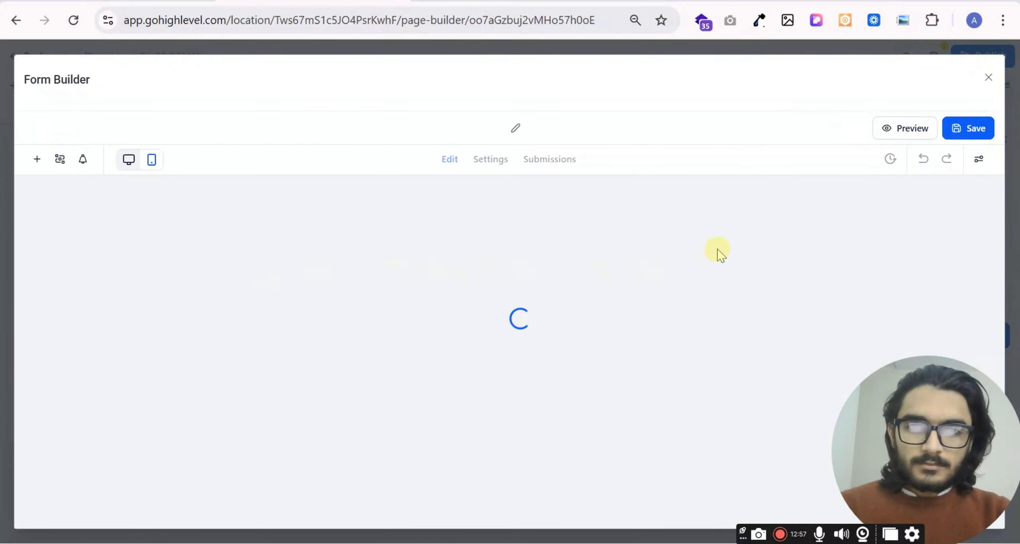
click(721, 255)
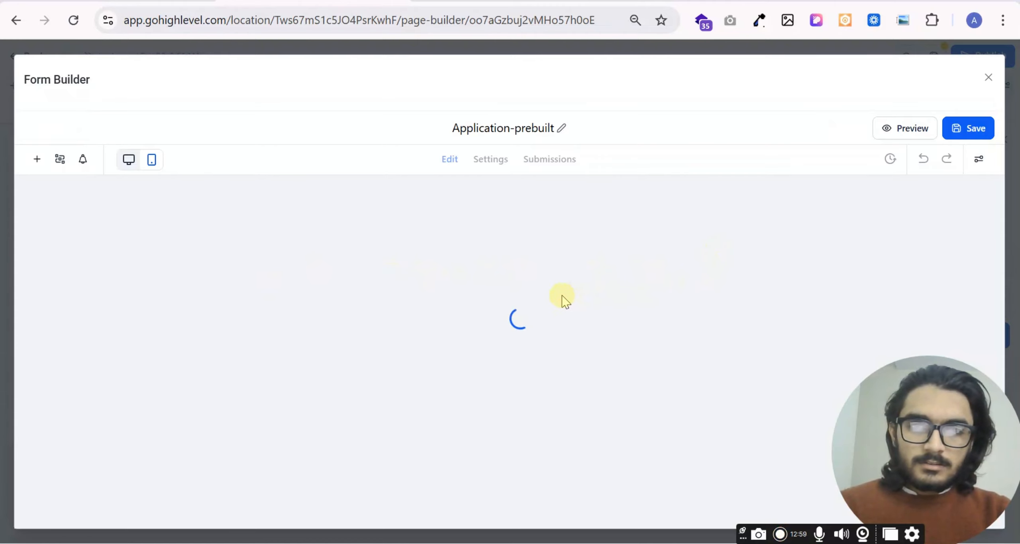
scroll(456, 319, down, 1)
scroll(481, 305, up, 1)
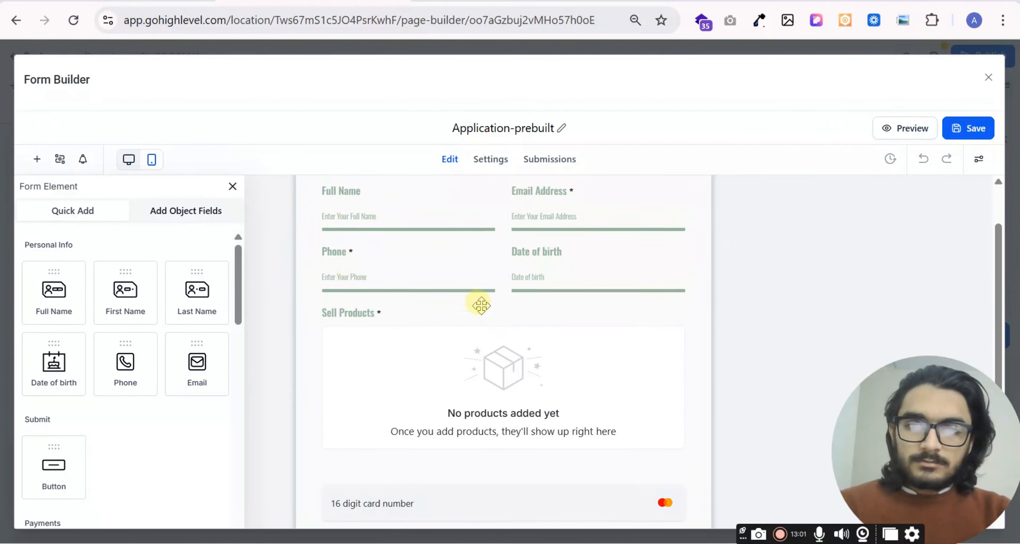
scroll(341, 269, up, 2)
scroll(485, 321, down, 5)
scroll(388, 304, up, 5)
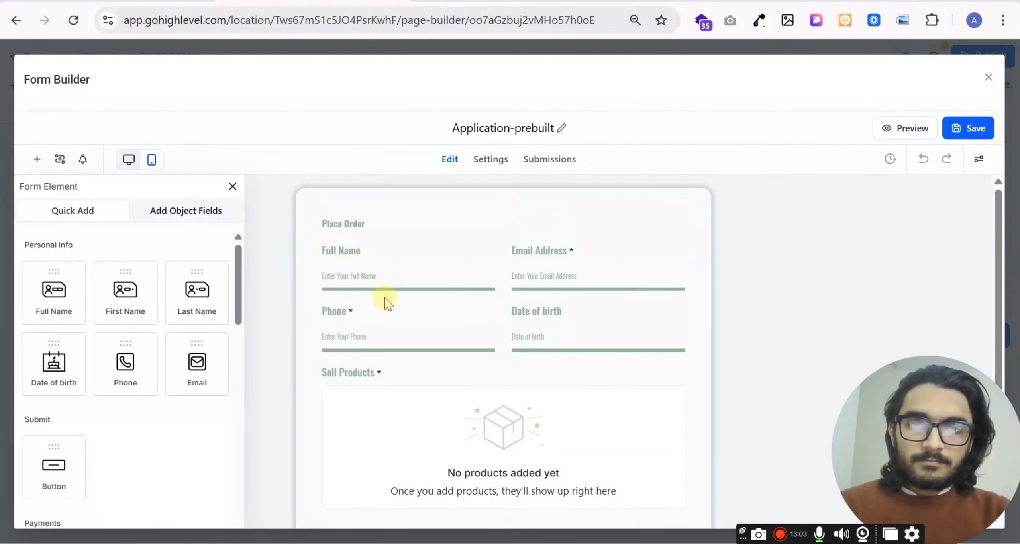
- View the Full Name field's settings and close the Form Builder
click(439, 277)
click(375, 273)
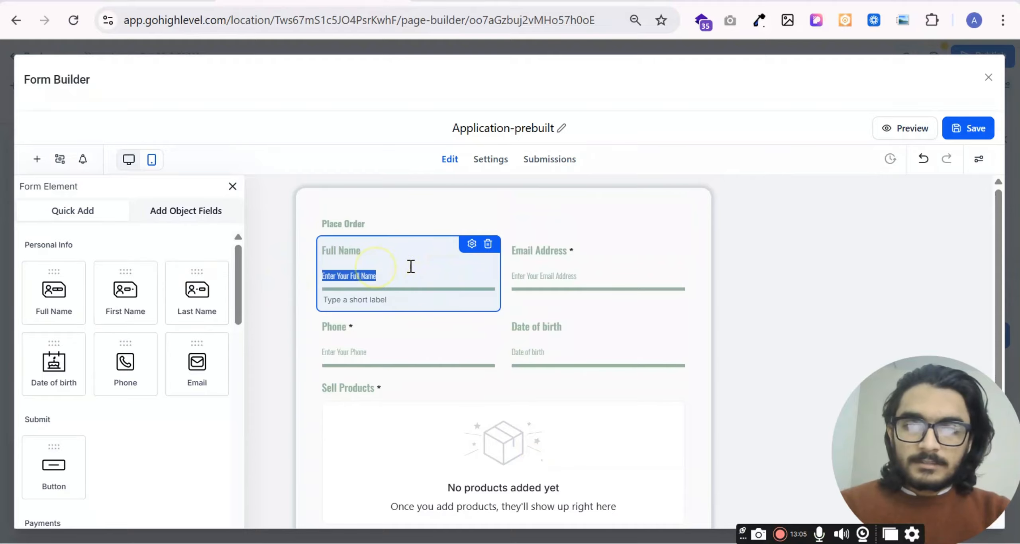
click(472, 246)
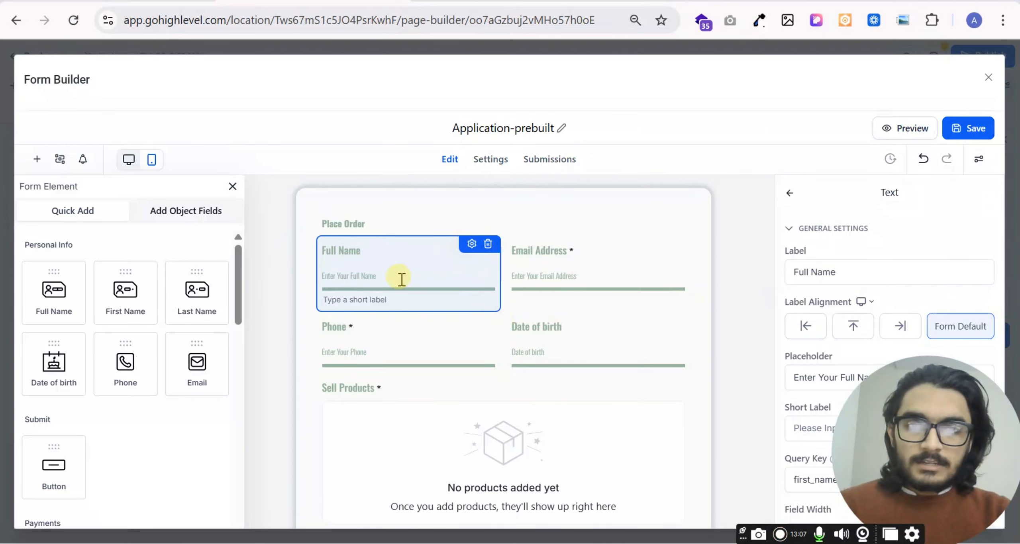
click(990, 78)
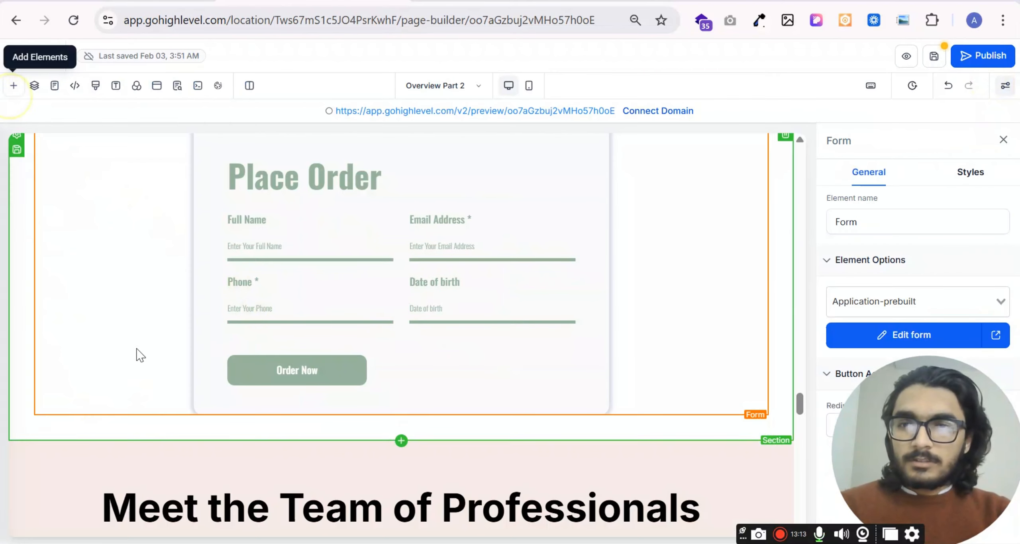
- Browse the prebuilt contact, donation, order, registration, request and subscribe form templates
click(13, 86)
click(166, 204)
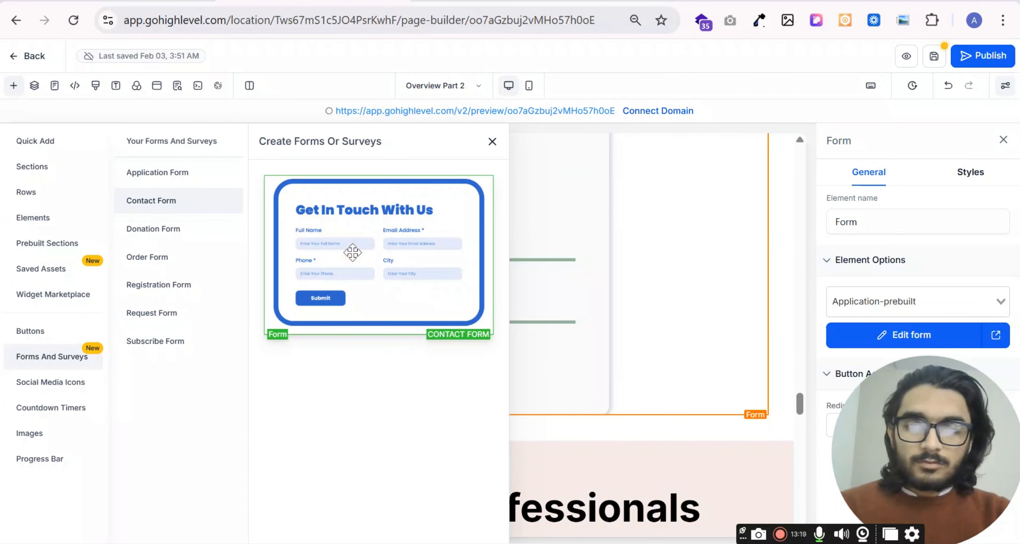
drag(379, 252, 715, 248)
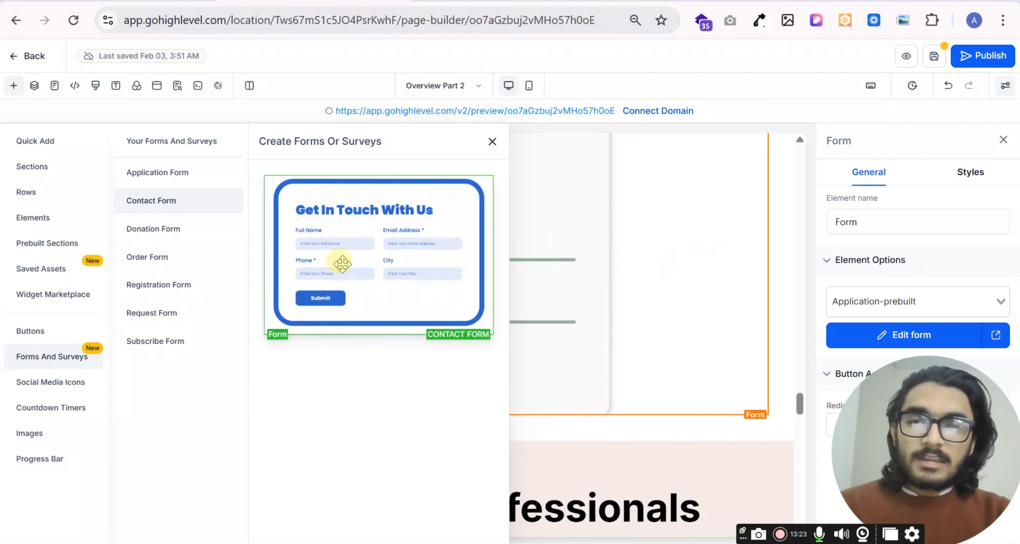
click(153, 230)
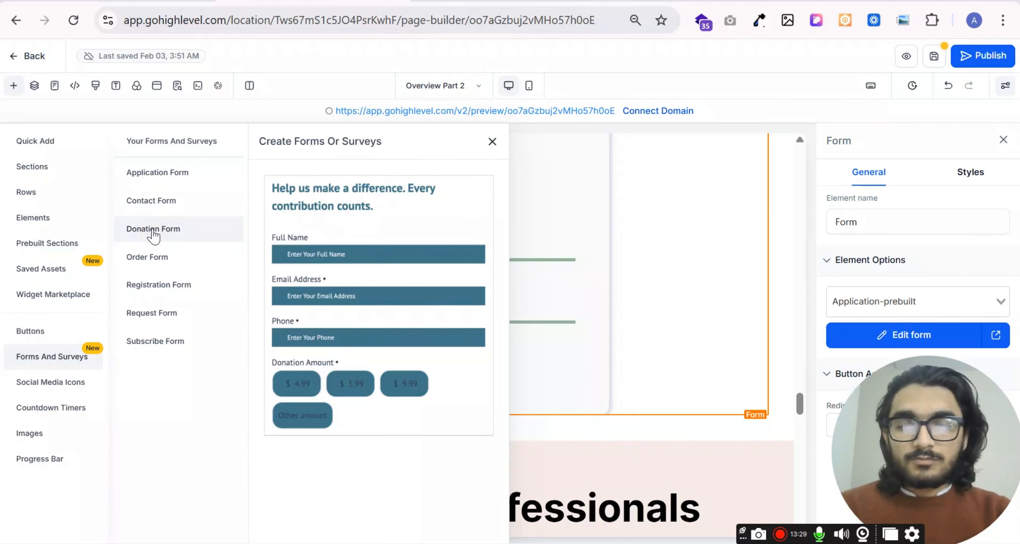
click(155, 263)
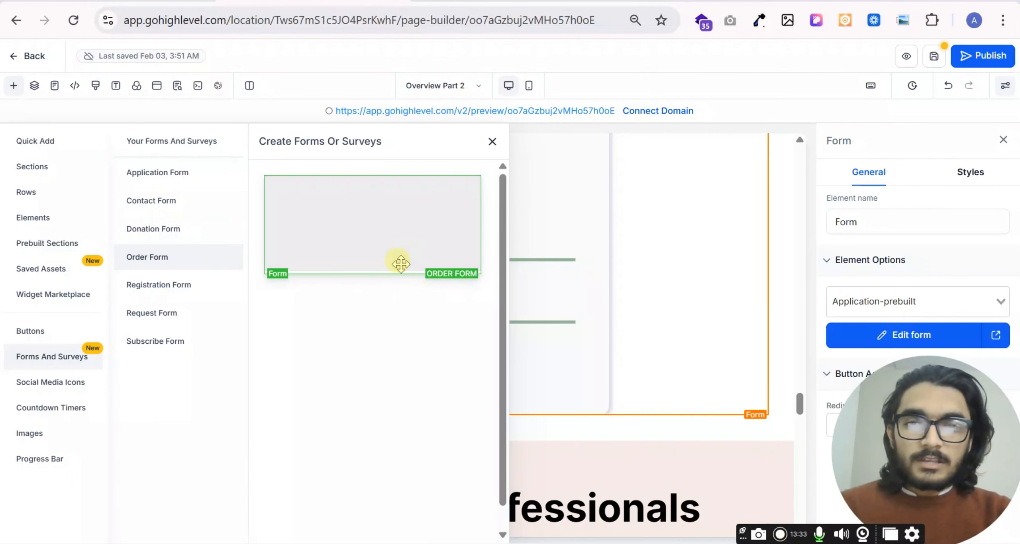
click(150, 286)
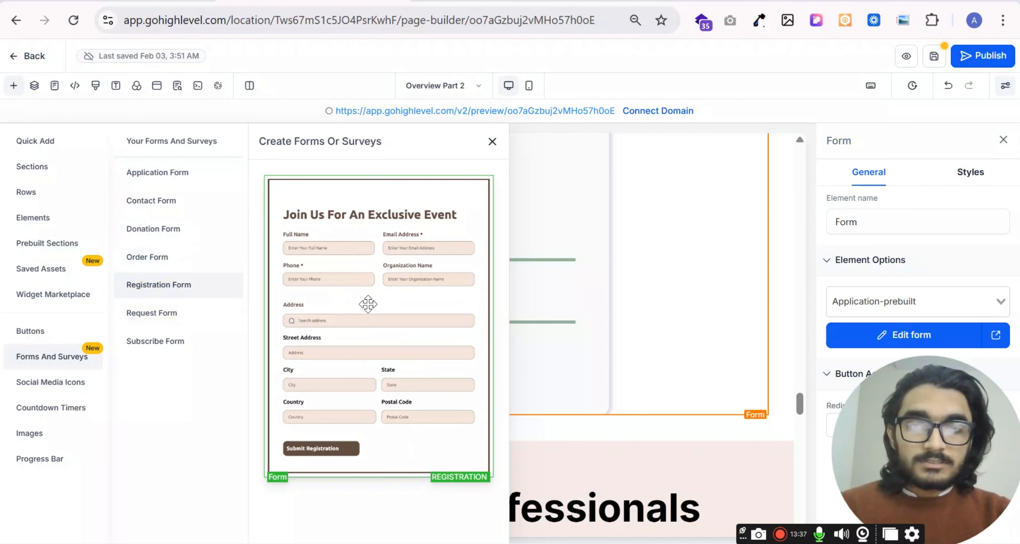
click(156, 314)
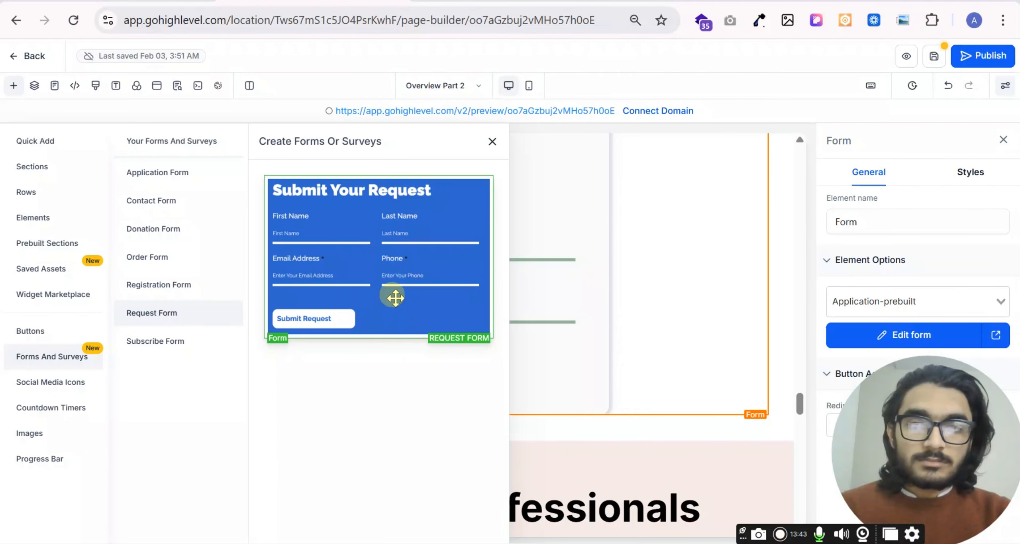
click(141, 350)
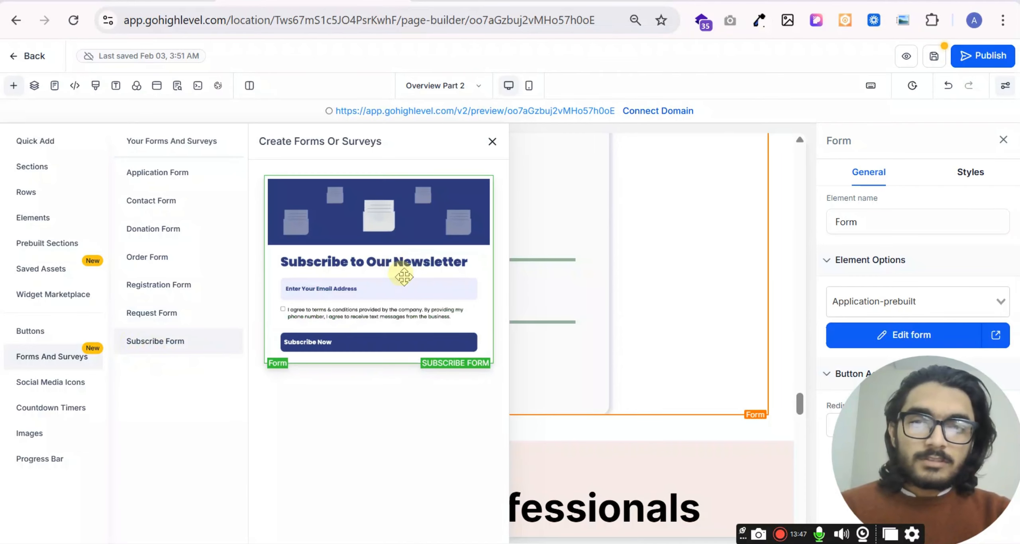
click(402, 342)
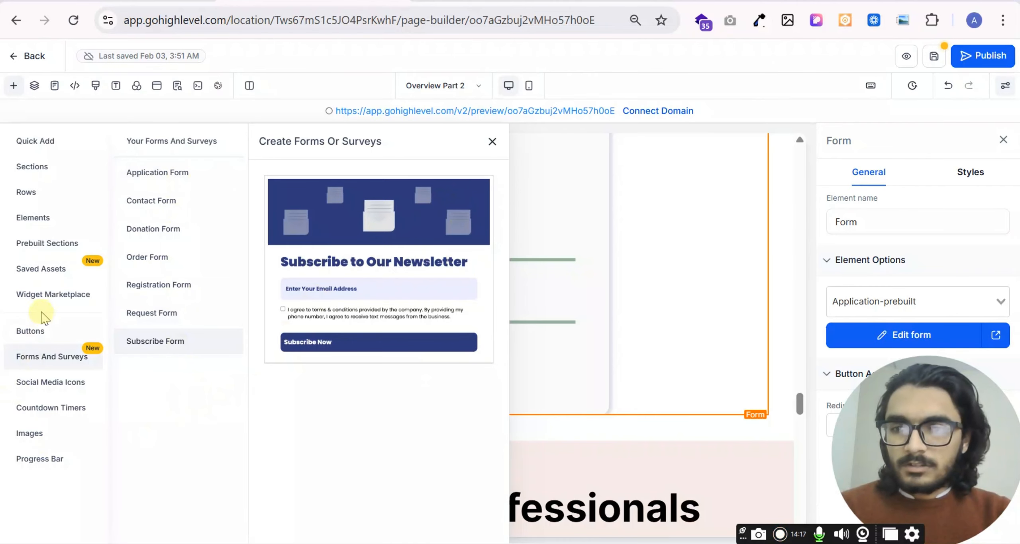
- Add the light gray social media icons below the form, above the "Meet the Team of Professionals" section, and open their settings
click(51, 393)
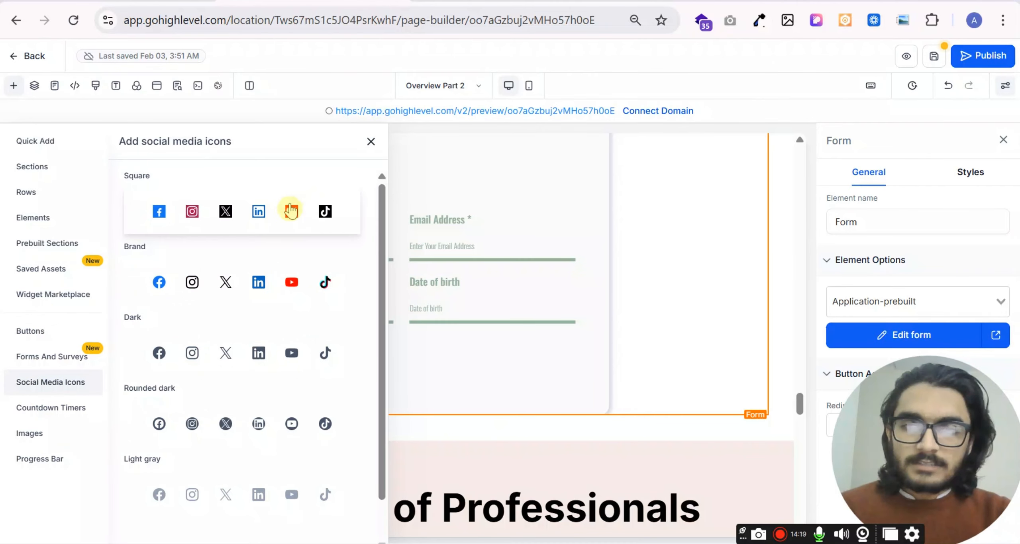
scroll(239, 279, down, 1)
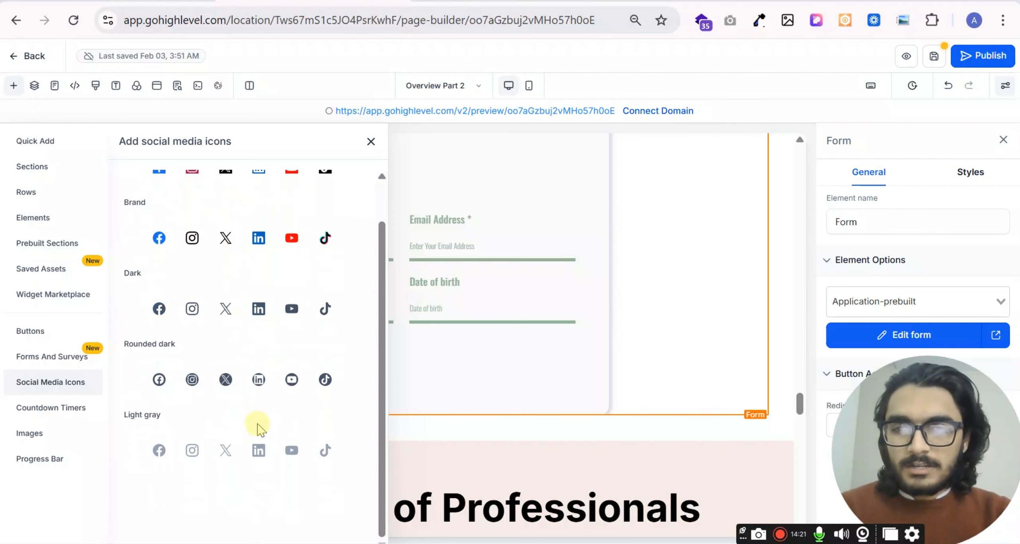
scroll(235, 351, up, 1)
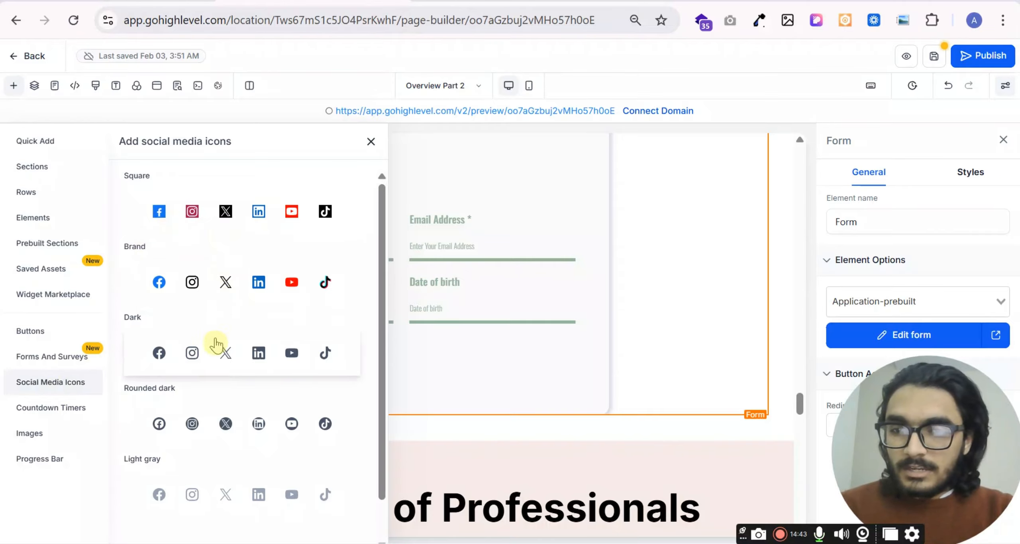
scroll(214, 367, down, 1)
drag(214, 464, 599, 353)
scroll(410, 500, down, 4)
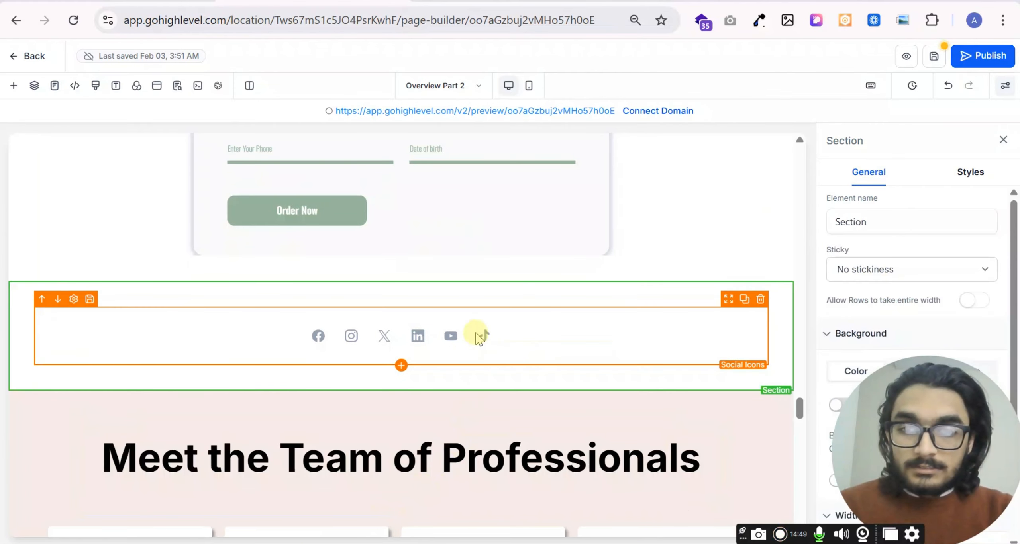
click(480, 337)
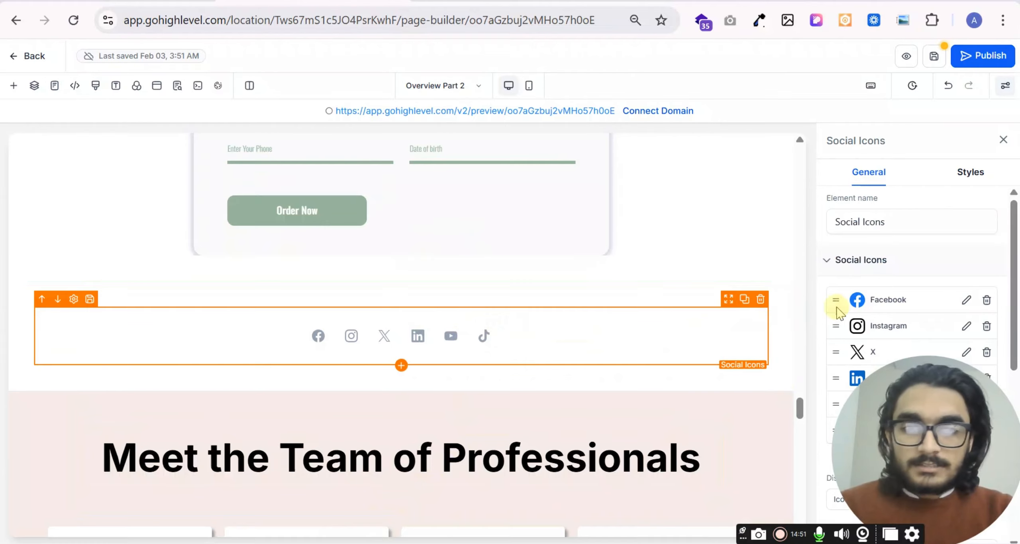
- Check which countdown timers are available to add to the page
click(14, 95)
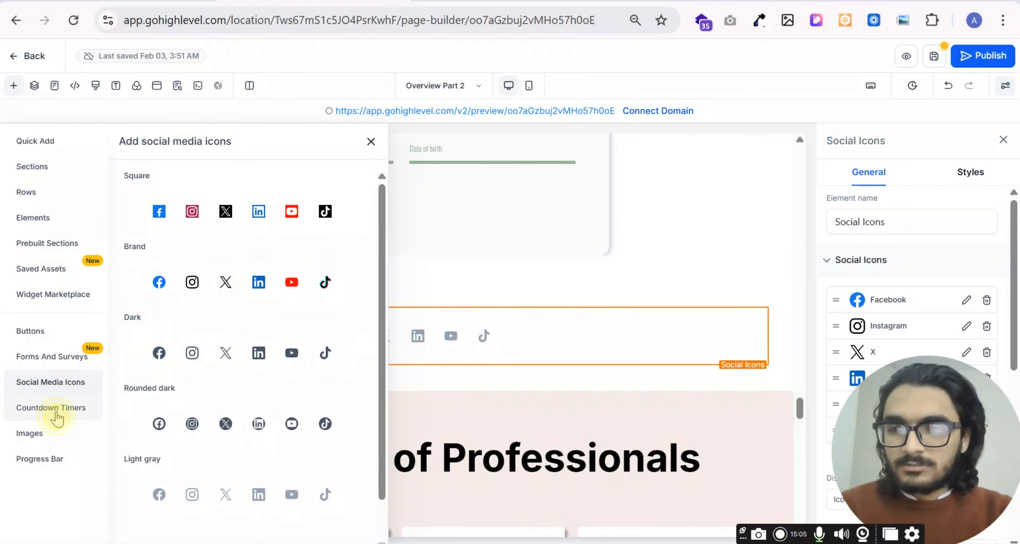
click(56, 414)
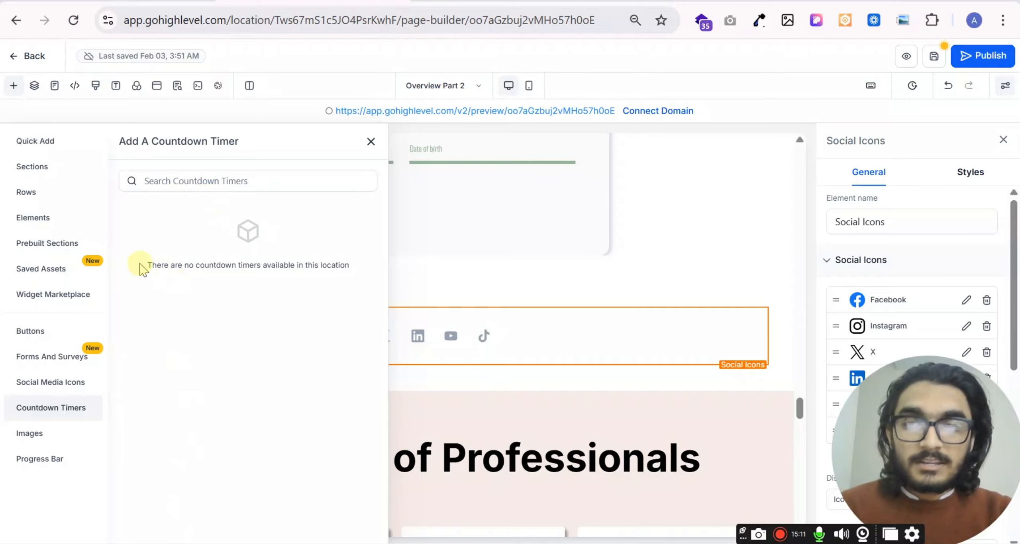
click(169, 182)
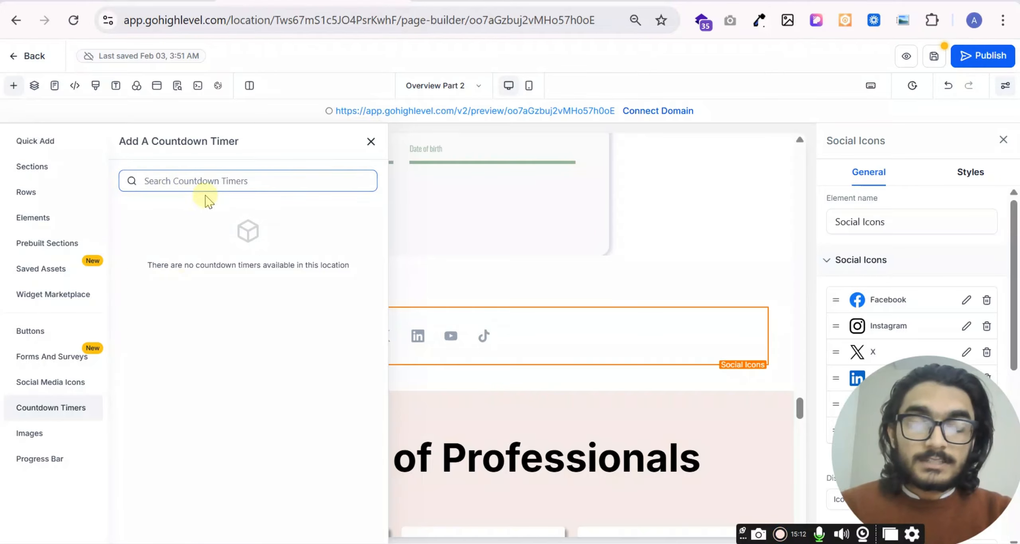
- Add the green mountain landscape image in its own row between the order form and the social media icons
click(39, 439)
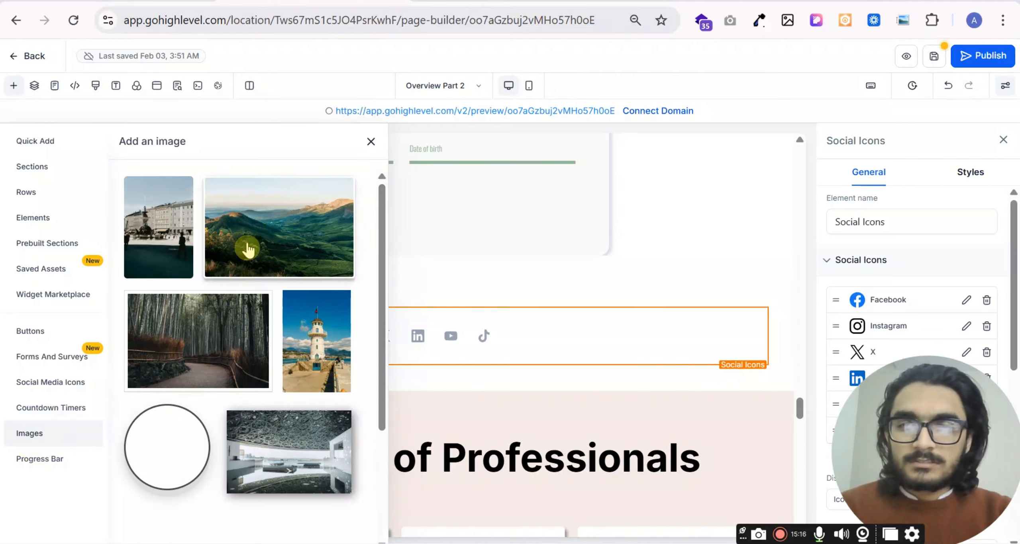
scroll(243, 266, down, 5)
scroll(241, 339, up, 5)
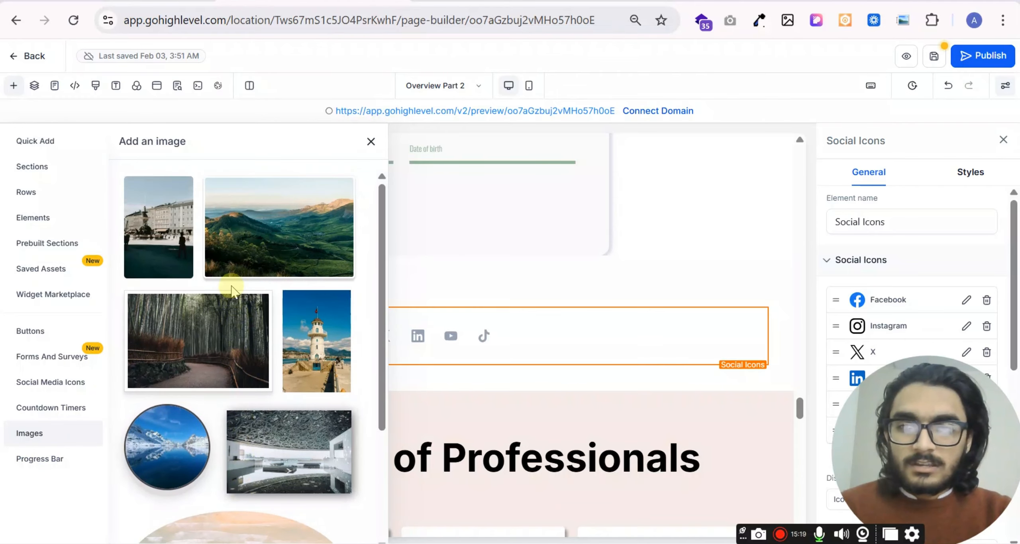
click(273, 245)
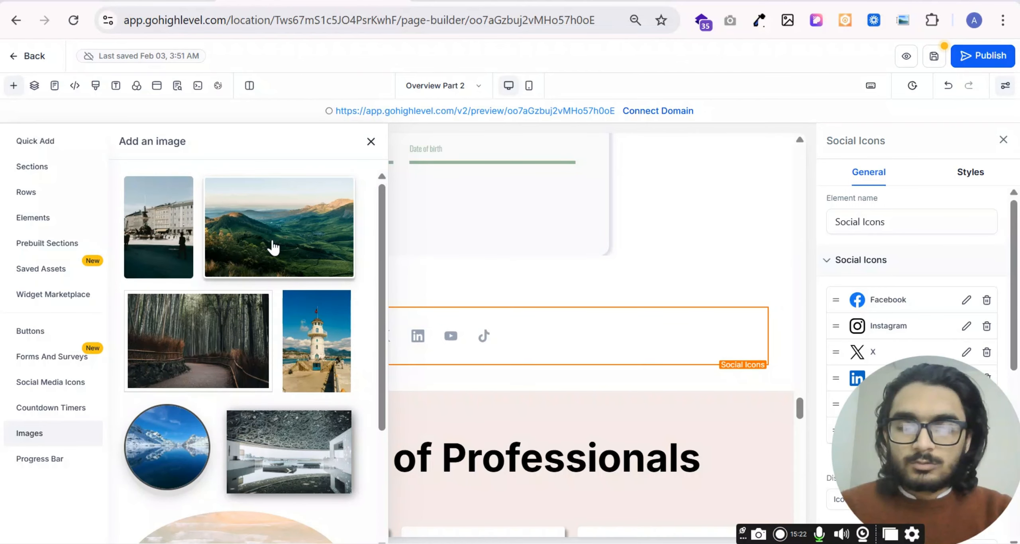
drag(273, 247, 532, 312)
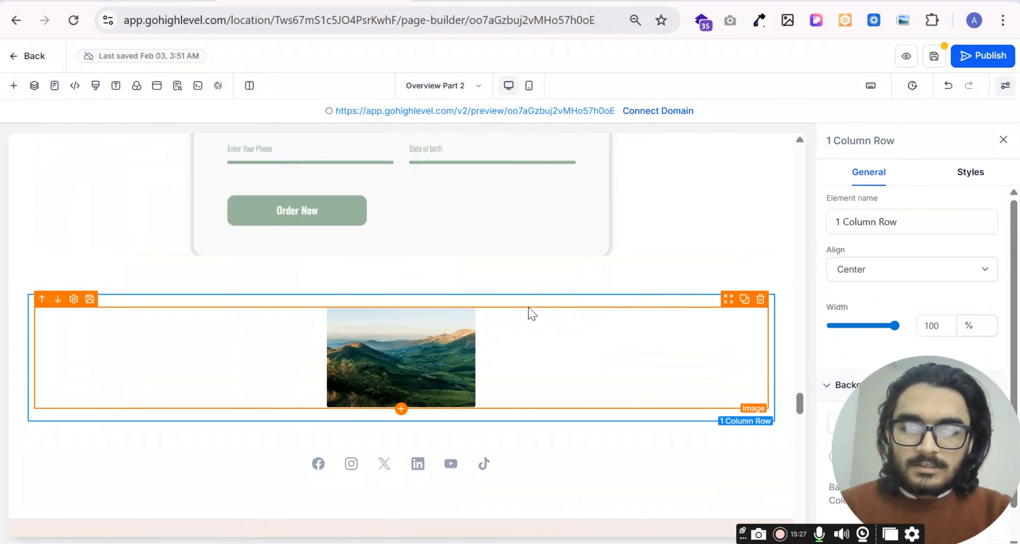
- Add a blue striped progress bar between the order form and the landscape image, and open its settings
click(15, 89)
scroll(293, 317, down, 3)
scroll(192, 363, up, 3)
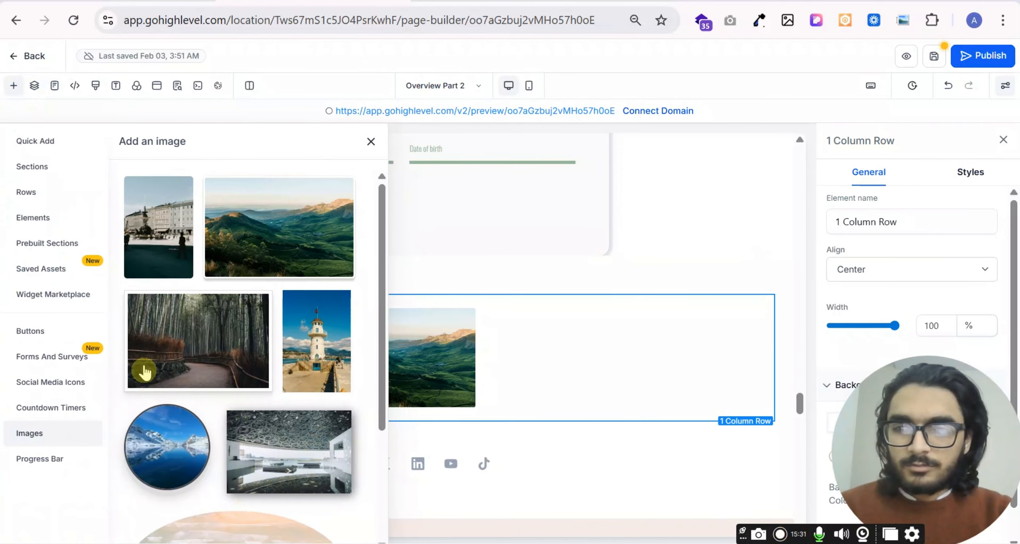
scroll(244, 391, down, 3)
click(32, 461)
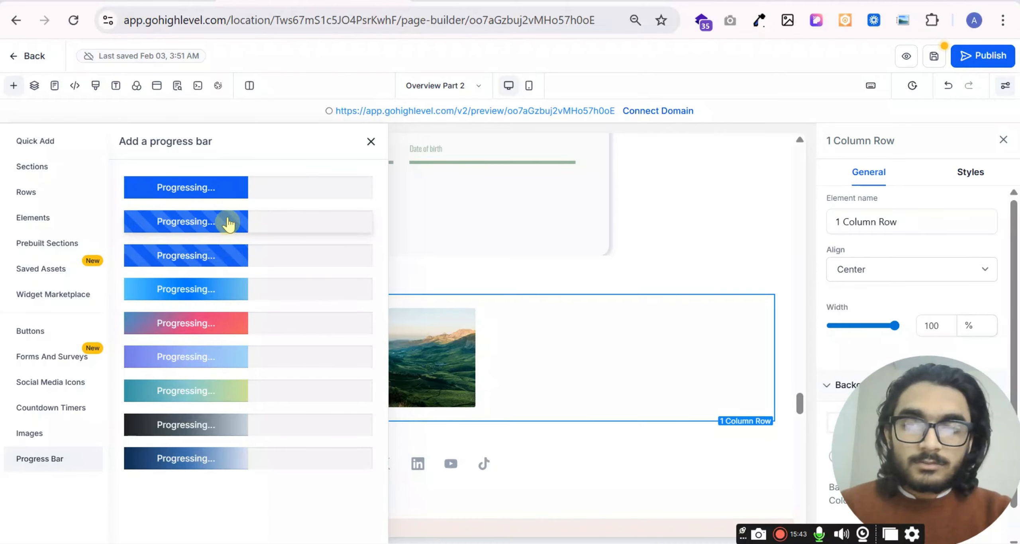
drag(241, 228, 440, 295)
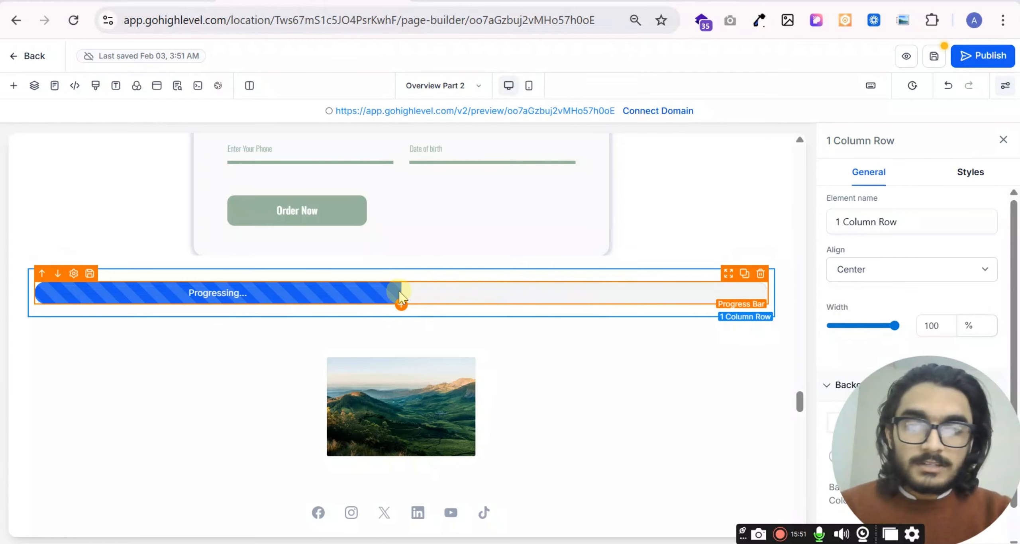
click(353, 295)
scroll(947, 293, down, 2)
scroll(916, 279, down, 3)
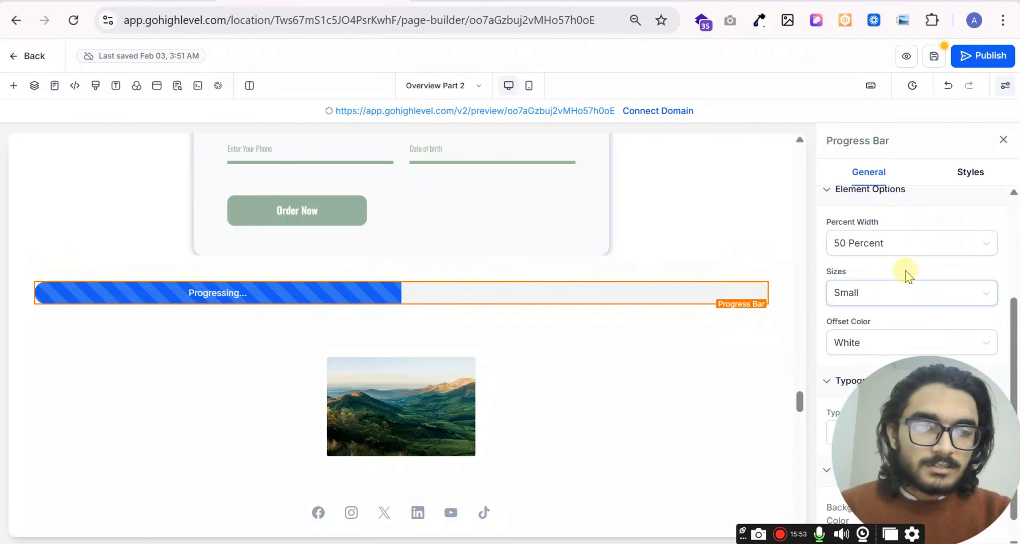
- Try the progress bar's percent width at 40 percent and at 20 percent
scroll(893, 288, up, 2)
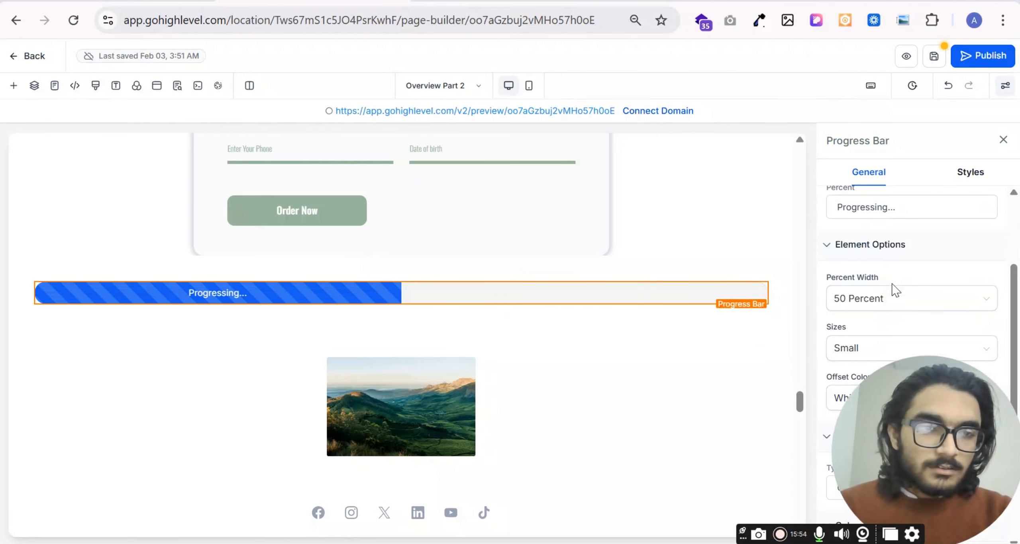
scroll(893, 279, down, 2)
click(897, 228)
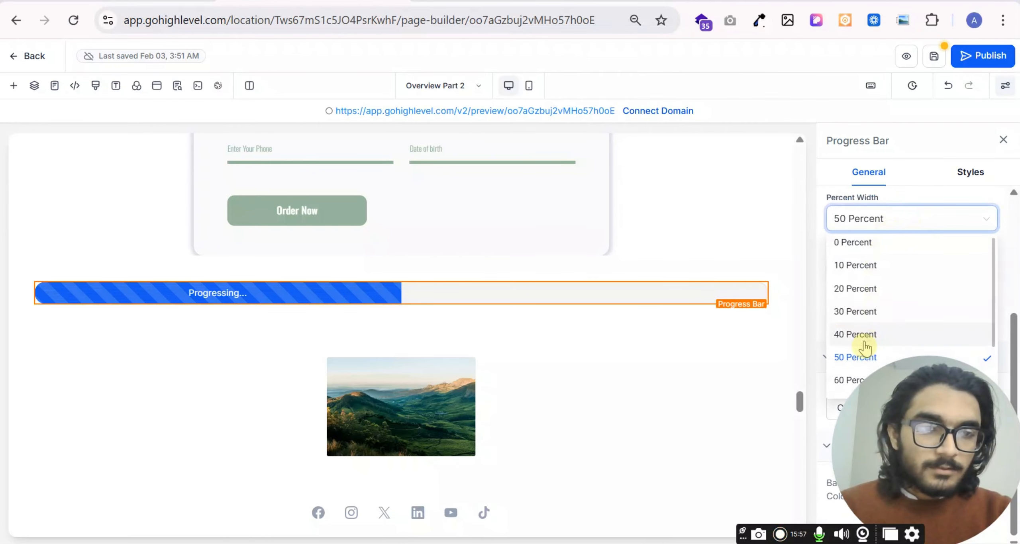
click(841, 348)
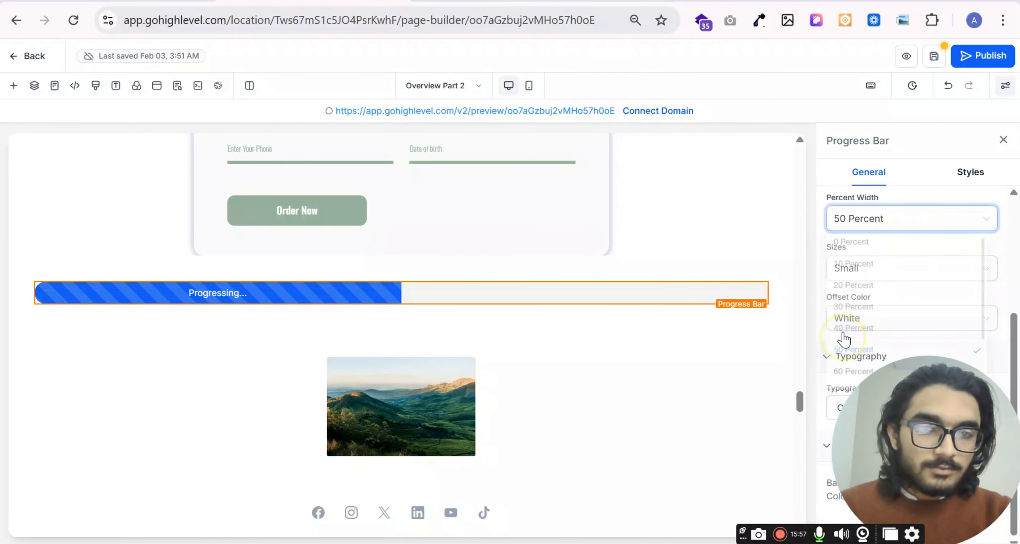
click(912, 225)
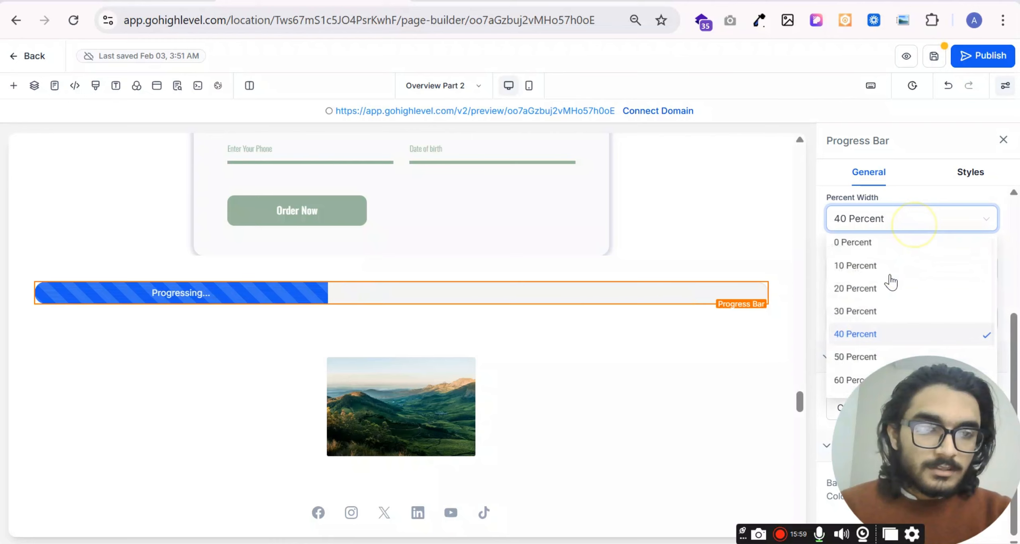
- Set the progress bar's percent width to 70 percent
click(897, 226)
scroll(838, 359, down, 3)
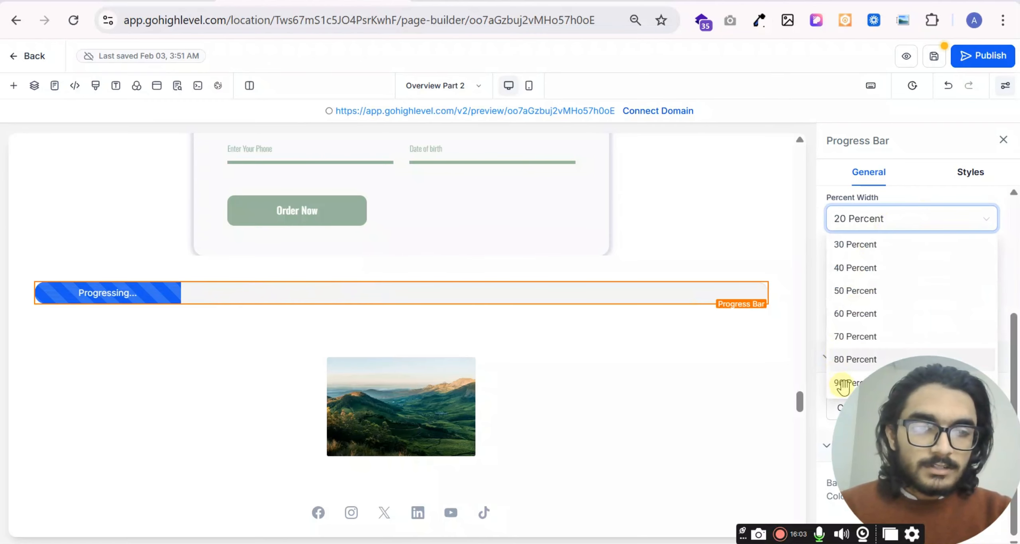
click(849, 360)
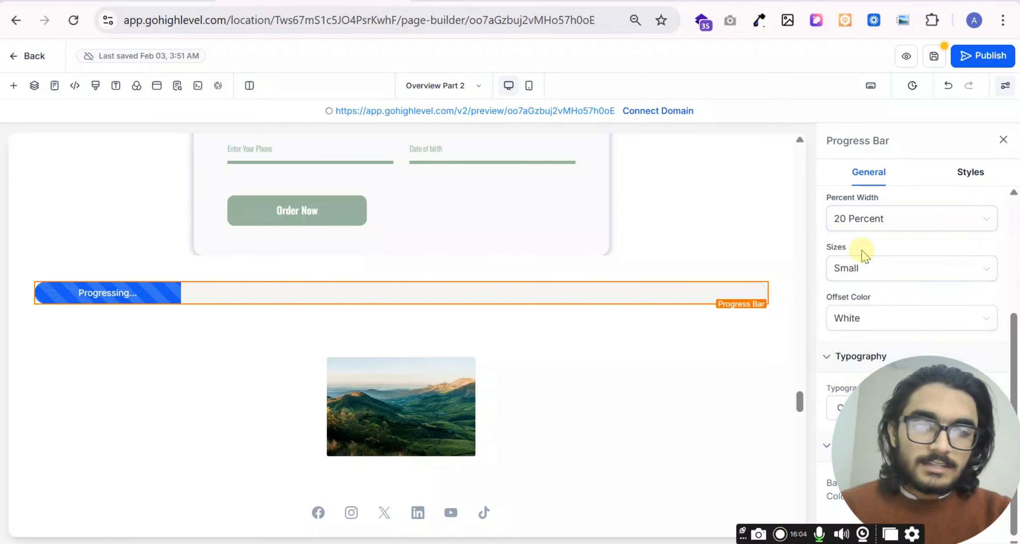
click(900, 228)
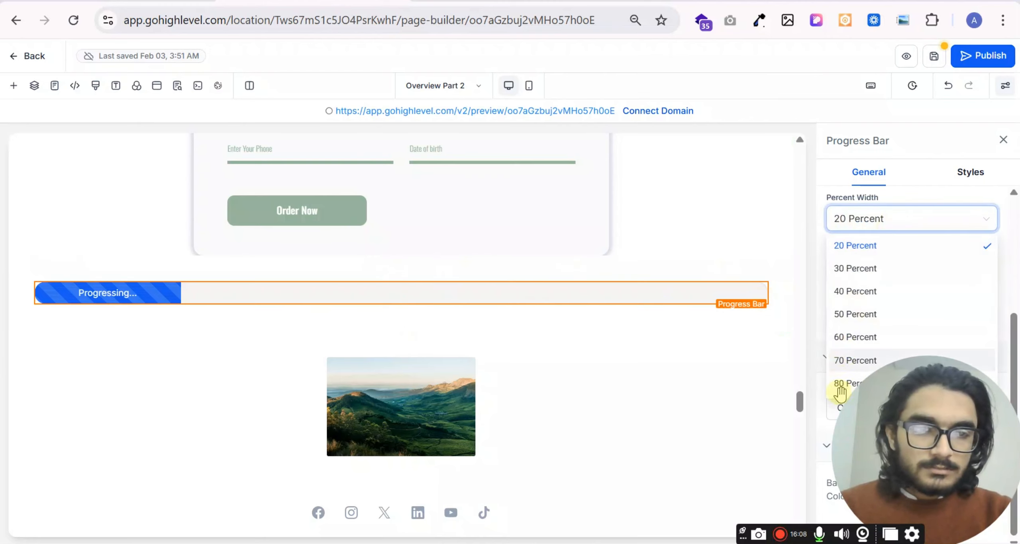
click(842, 364)
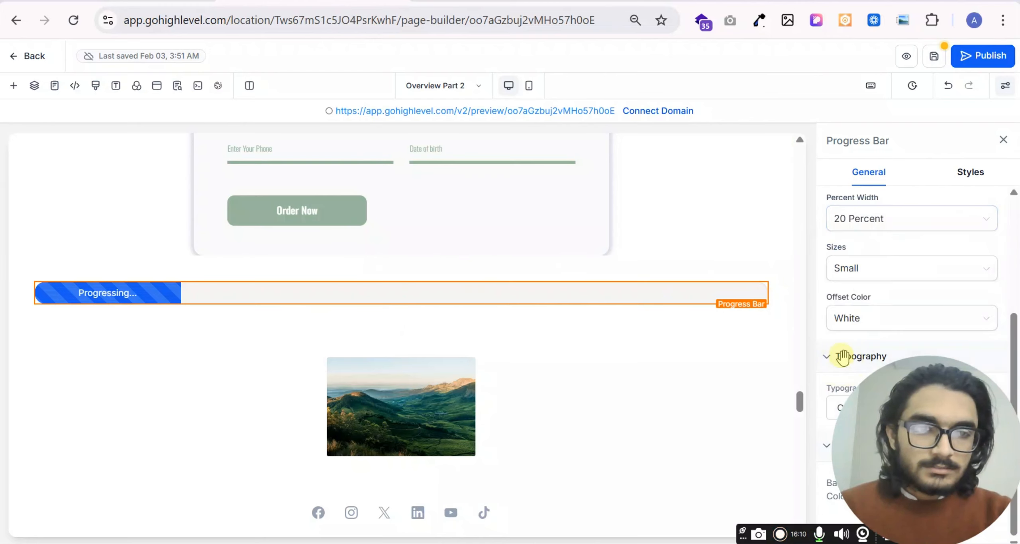
click(888, 228)
click(841, 359)
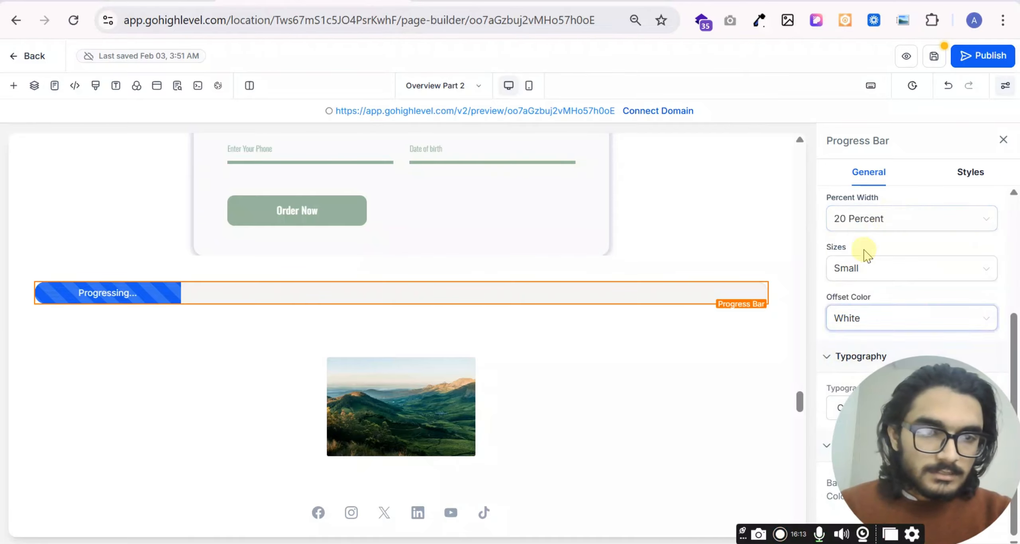
click(951, 221)
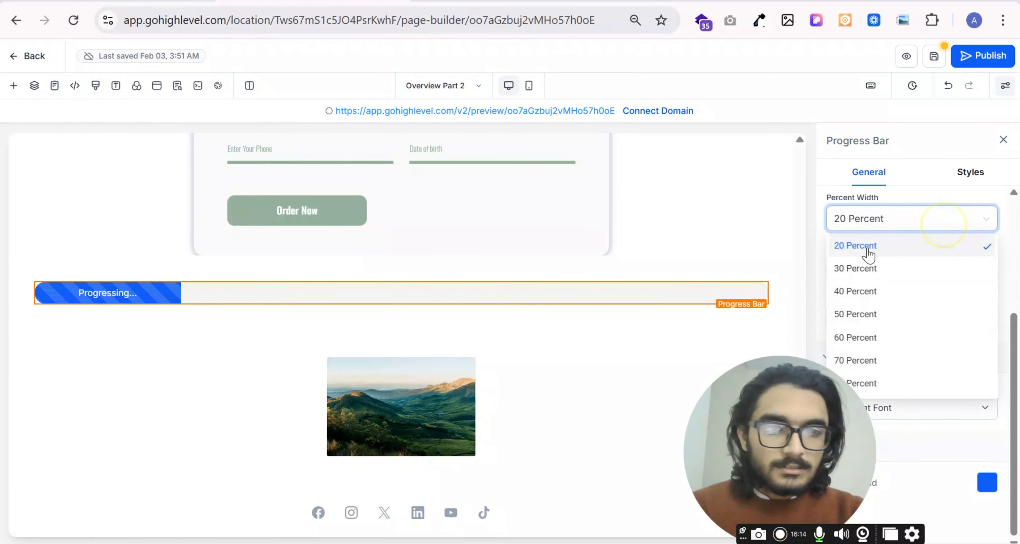
click(844, 362)
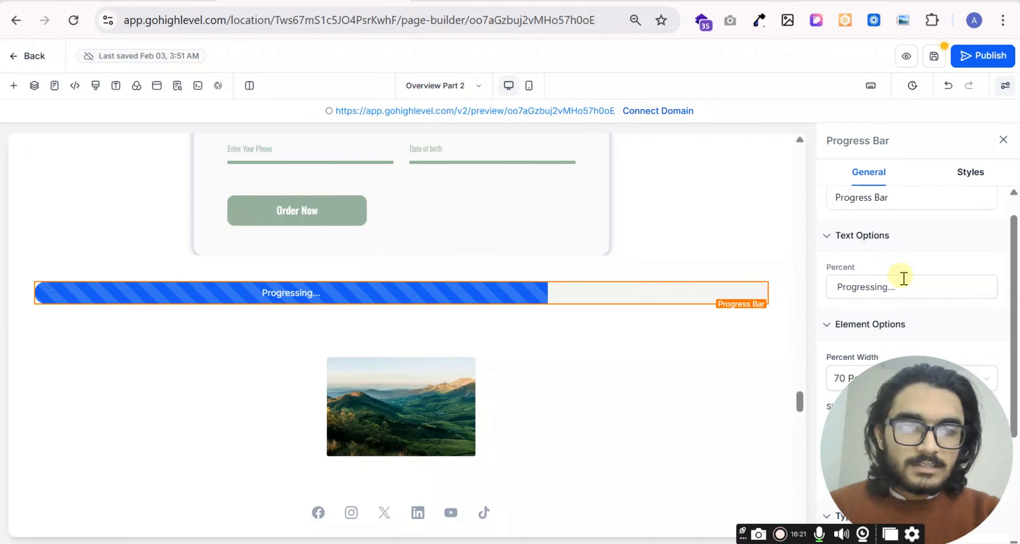
- Change the progress bar's text to "Grab the offer"
scroll(913, 307, up, 1)
triple_click(923, 314)
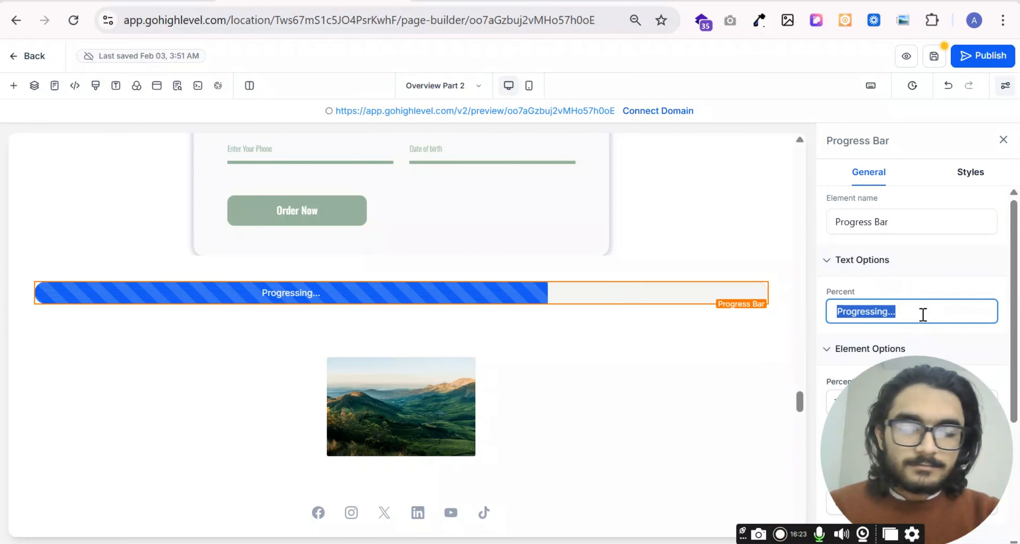
text(Grab)
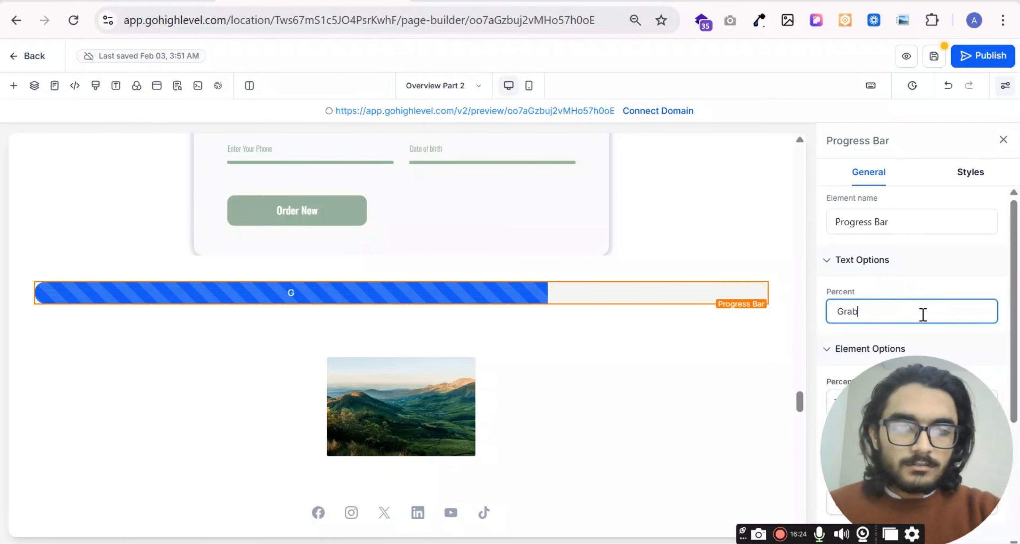
text( The)
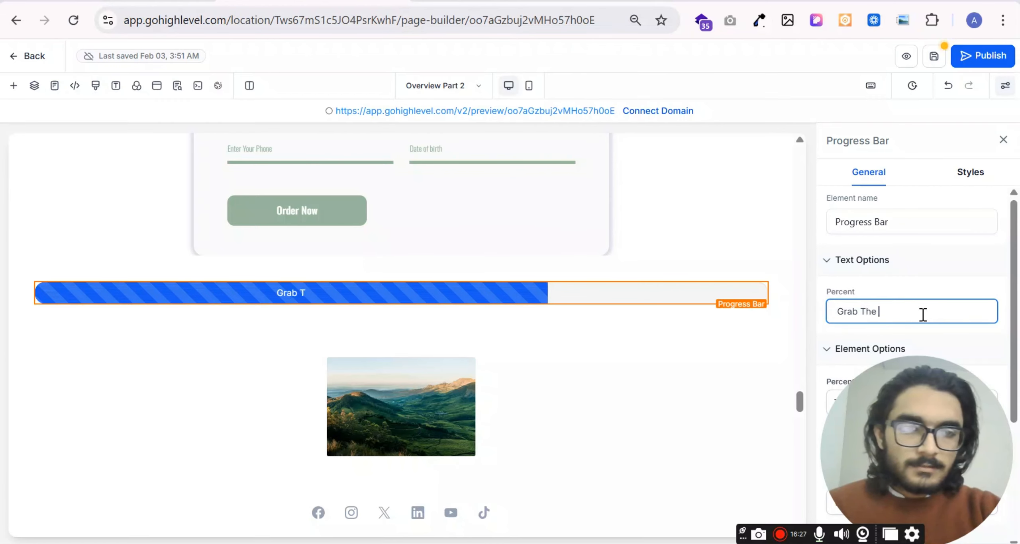
key(BackSpace)
key(BackSpace)
key(BackSpace)
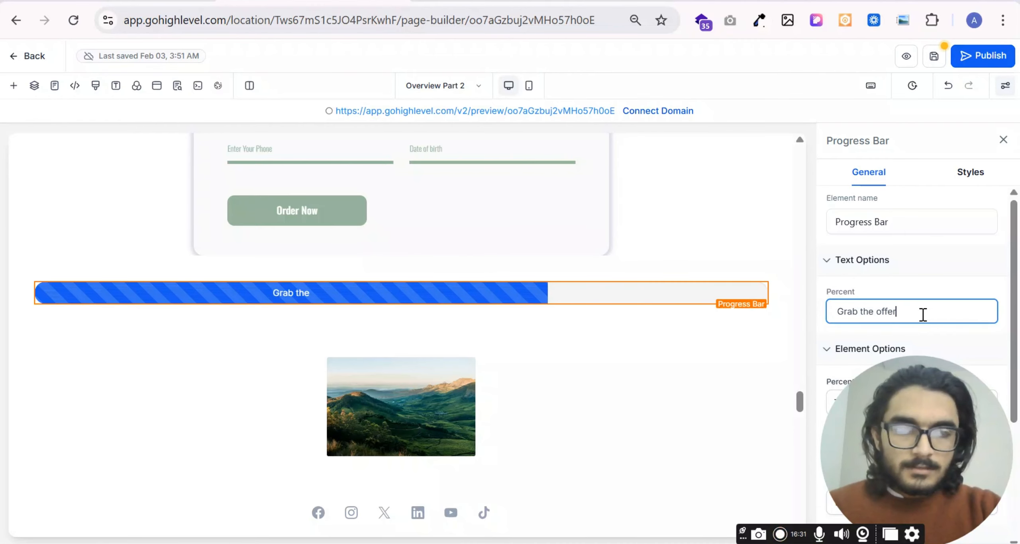
- Reopen the collection of elements that can be added to the page
click(14, 85)
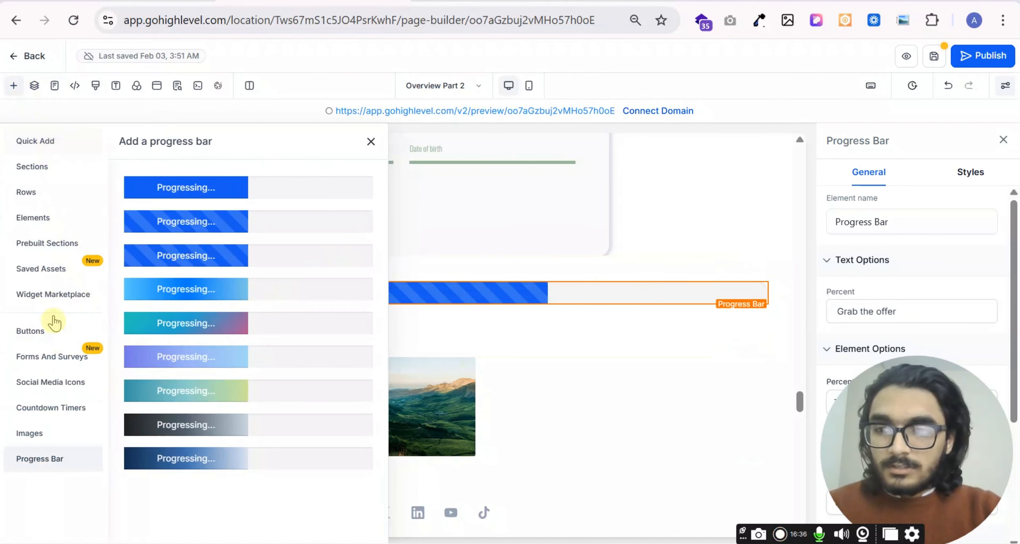